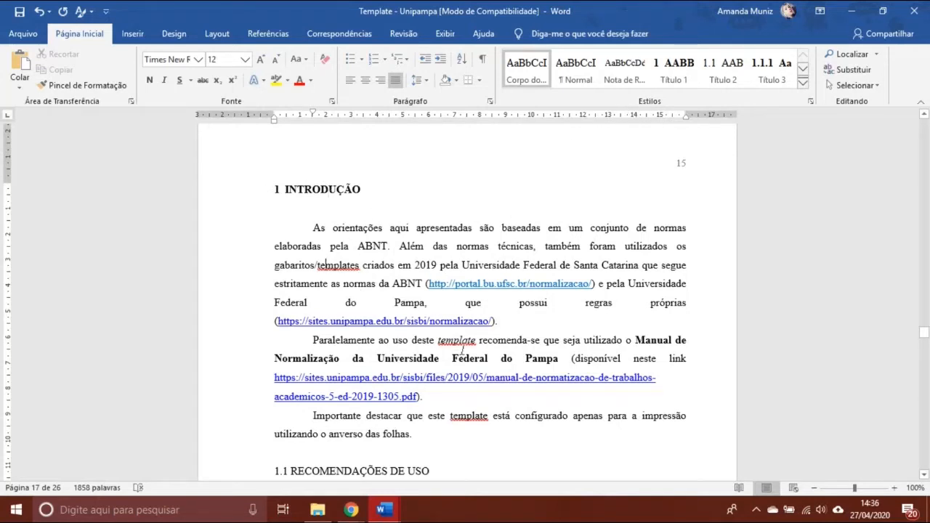
Look through the Introdução text and the section levels listed under Recomendações de Uso
key("Down")
key("Down")
key("Down")
key("Down")
key("Down")
key("Down")
key("Down")
key("Down")
key("Down")
key("Down")
key("Down")
key("Down")
key("Down")
key("Down")
key("Down")
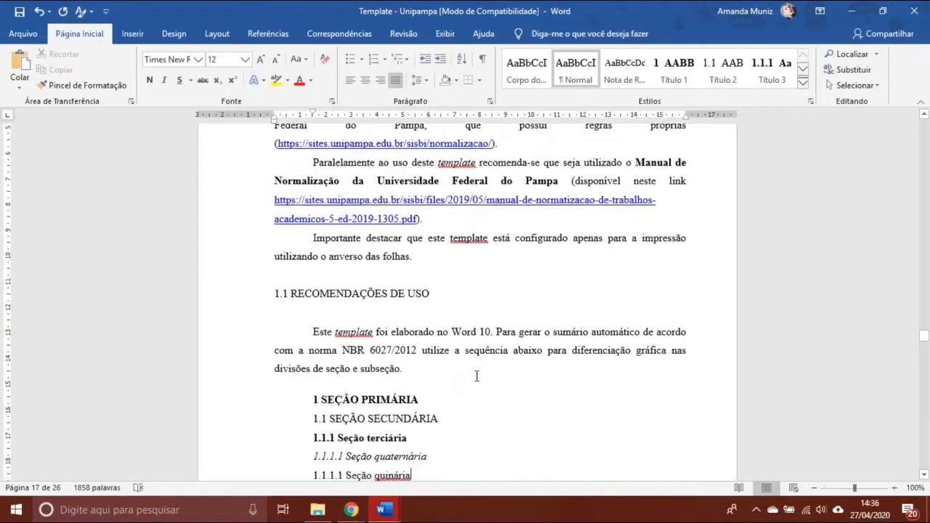
key("Up")
key("Up")
key("Up")
key("Up")
key("Up")
key("Up")
key("Up")
key("Up")
key("Up")
key("Up")
key("Up")
key("Up")
key("Up")
key("Up")
key("Up")
key("Up")
key("Up")
key("Up")
key("Up")
key("Up")
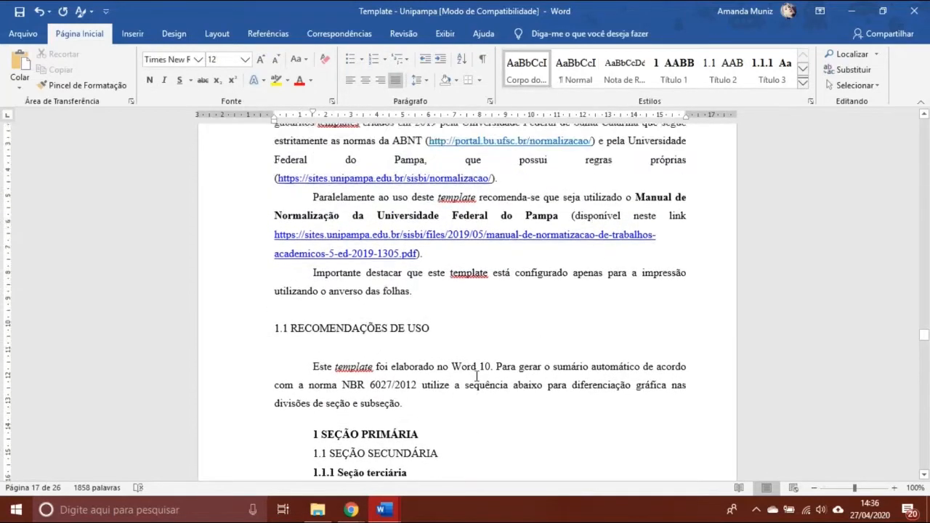
key("Down")
key("Down")
key("Down")
key("Down")
key("Down")
key("Down")
key("Down")
key("Down")
key("Down")
key("Down")
key("Down")
key("Down")
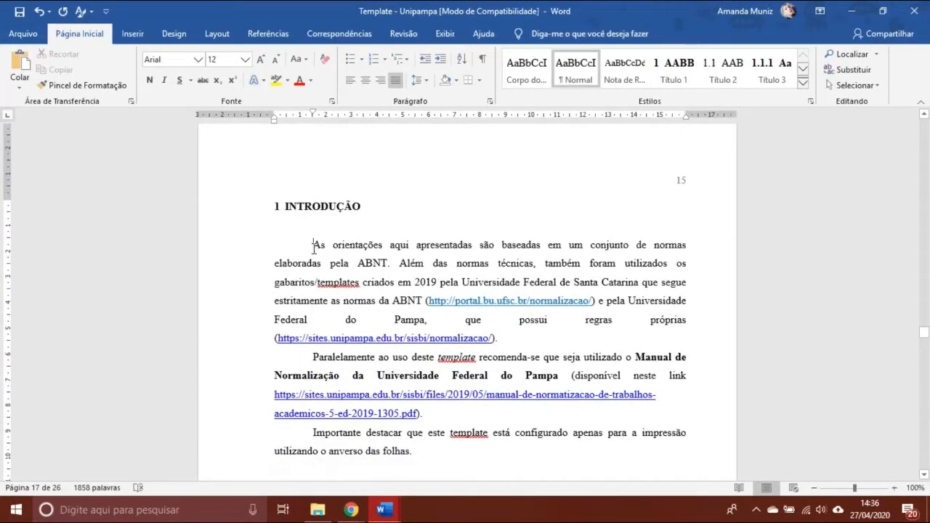
Insert the sample sentence "Começar a escrever o texto." at the start of the first Introdução paragraph
left_click(313, 245)
type("C")
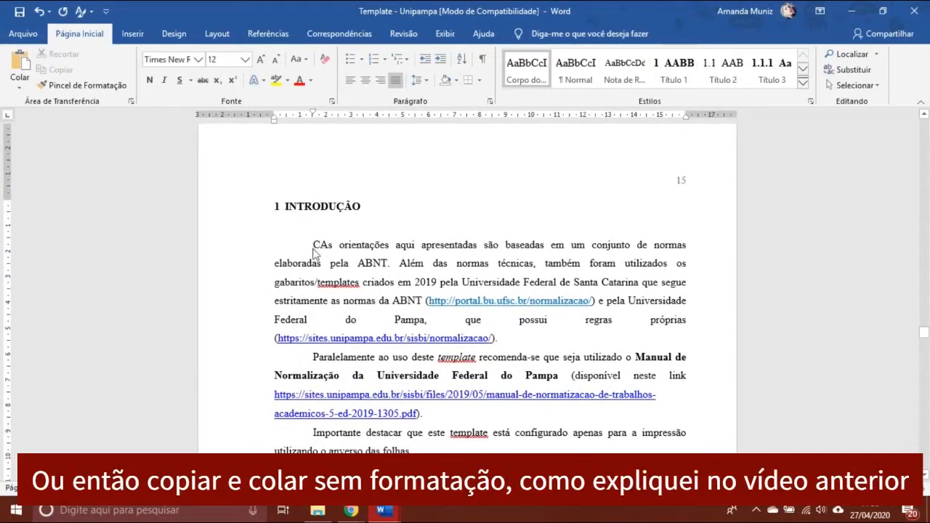
type("omeçar a escr")
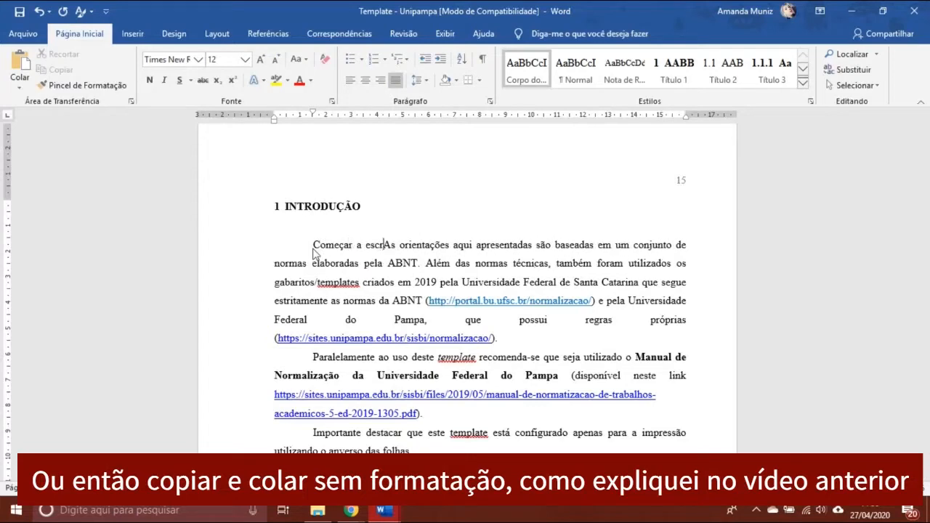
type("ever o tex")
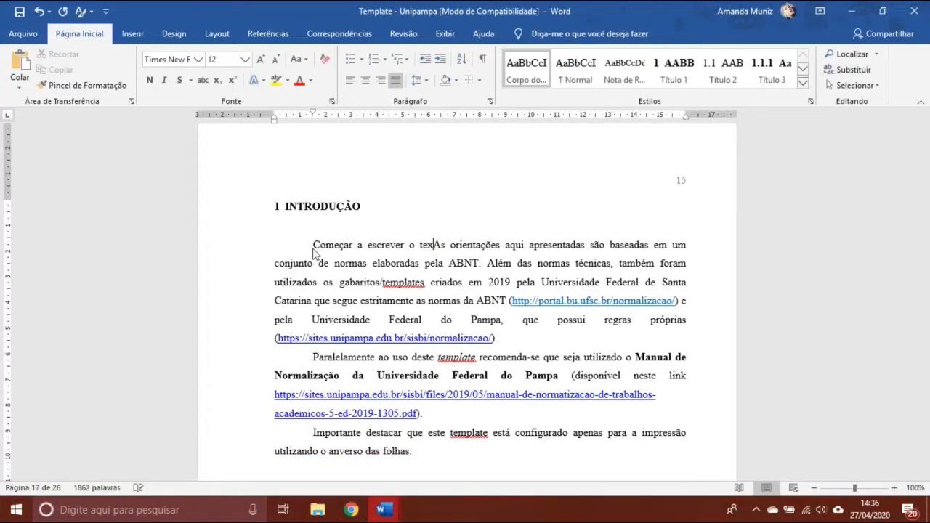
type("to.")
Delete the sample sentence from the start of the first Introdução paragraph
key("BackSpace")
key("BackSpace")
key("BackSpace")
key("BackSpace")
key("BackSpace")
key("BackSpace")
key("BackSpace")
key("BackSpace")
key("BackSpace")
key("BackSpace")
key("BackSpace")
key("BackSpace")
key("BackSpace")
key("BackSpace")
key("BackSpace")
key("BackSpace")
key("BackSpace")
key("BackSpace")
key("BackSpace")
key("BackSpace")
key("BackSpace")
key("BackSpace")
key("BackSpace")
key("BackSpace")
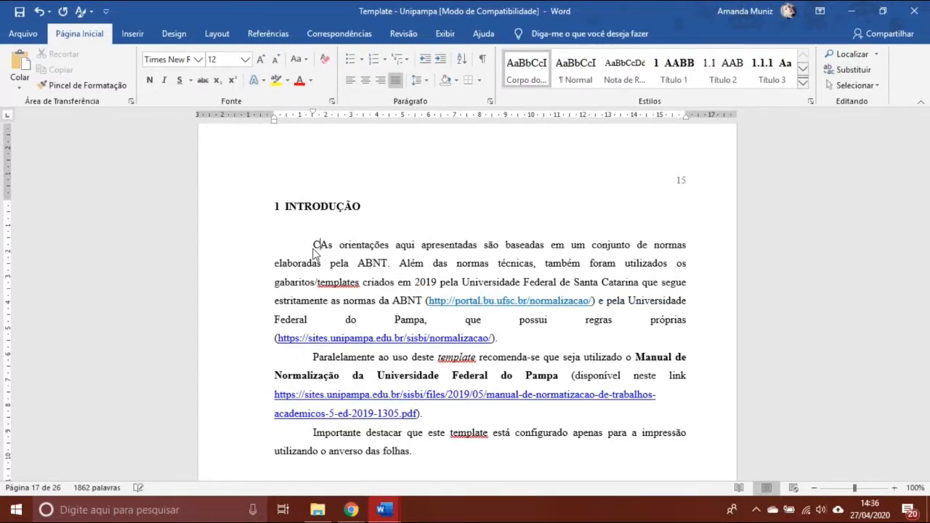
key("BackSpace")
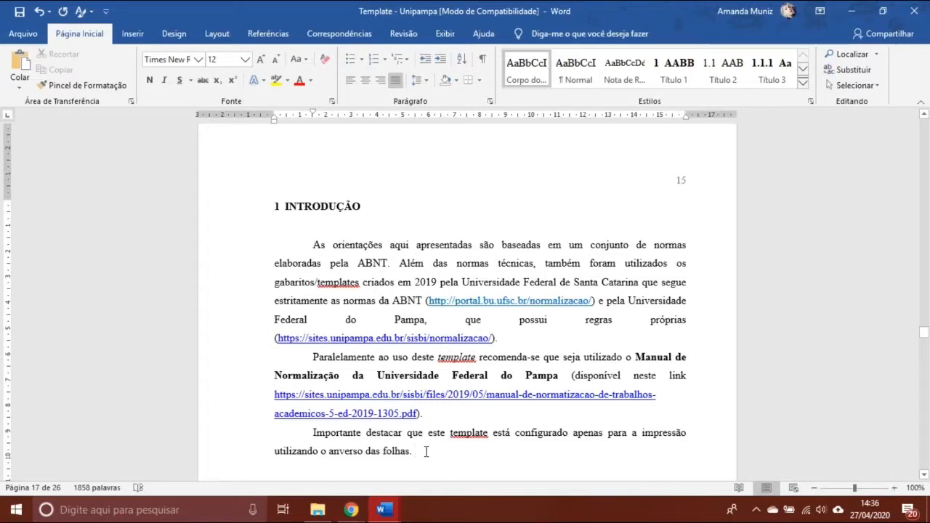
Add the paragraph "Estamos escrevendo o final da nossa introdução, as informações gerais." at the end of the Introdução text
type("1.1 RECOMENDAÇÕES DE USO")
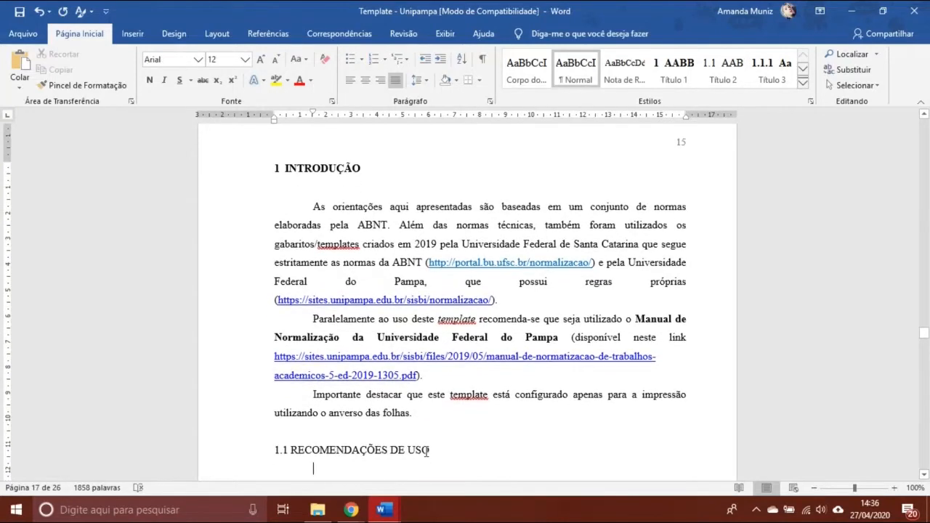
left_click(423, 415)
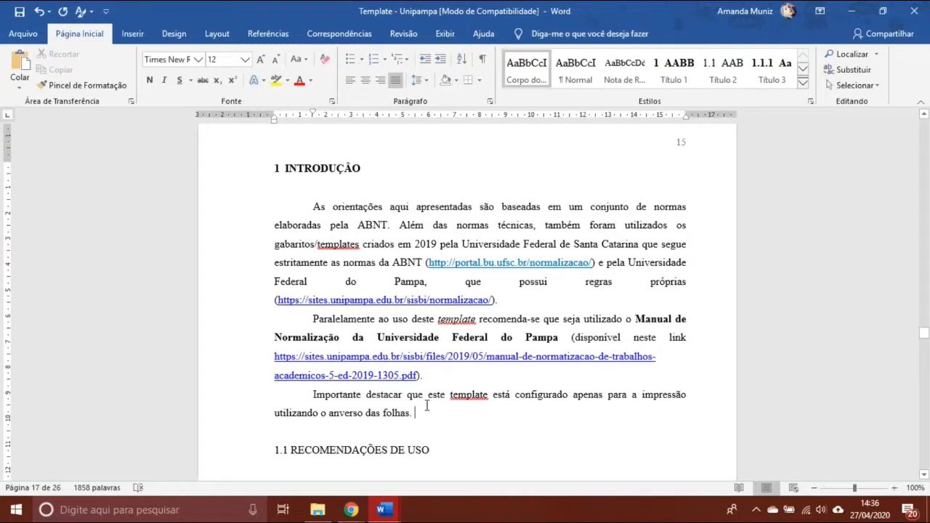
key("Return")
type("Estamos")
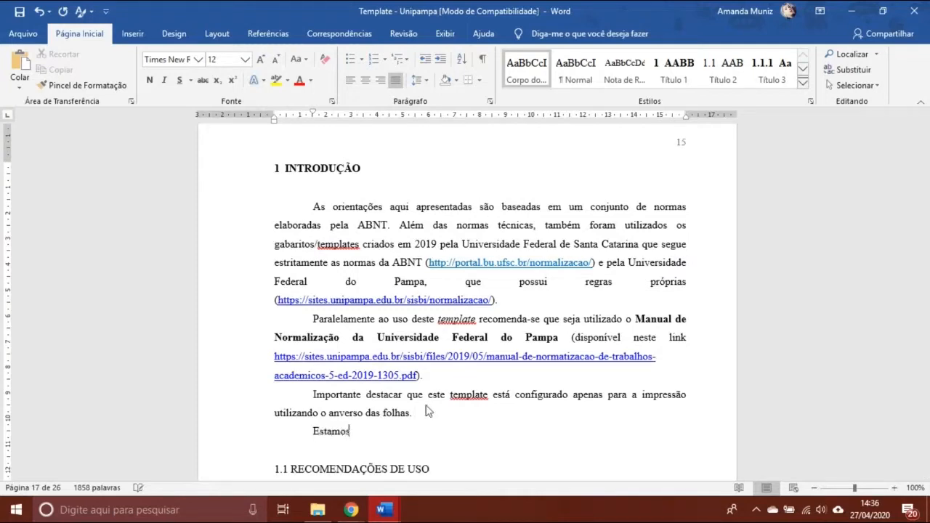
type(" escrevendo o tinal da nos")
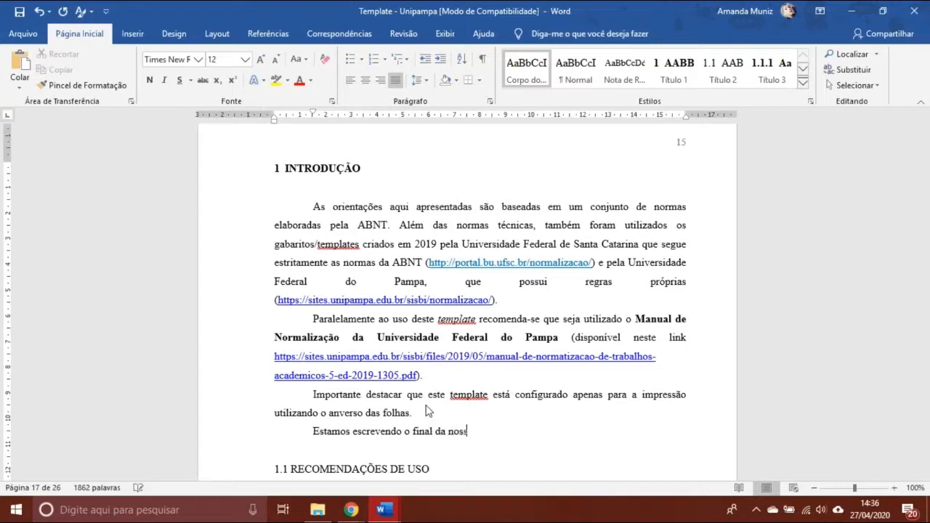
type("sa introdução, as informaçõ")
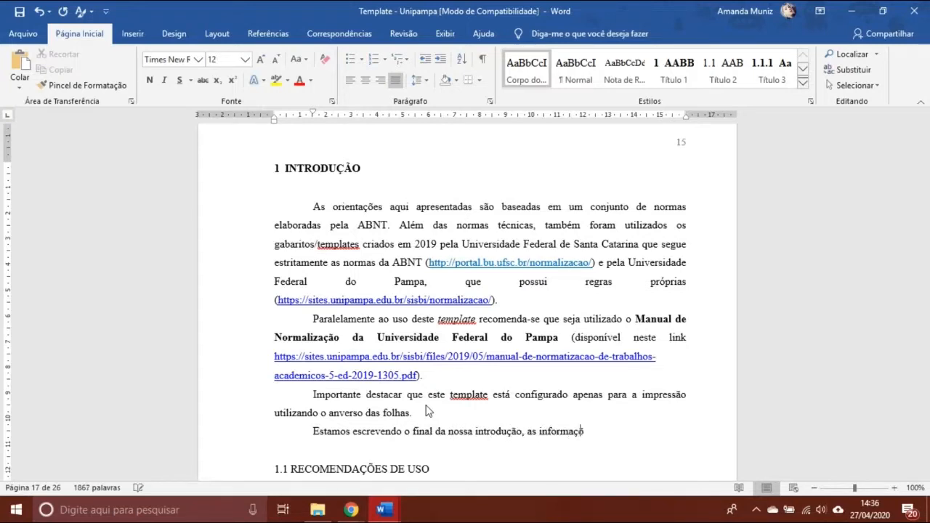
type("es gerais.")
key("Return")
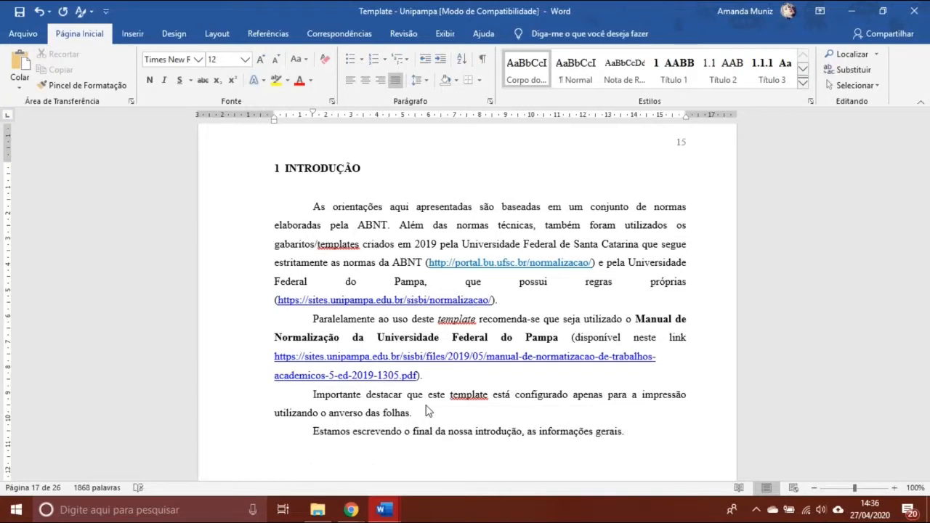
Write "1.1 Objetivos" on its own line above Recomendações de Uso and apply the Título 2 style to it
type("1.1 Objetivos")
key("Down")
key("Down")
key("Down")
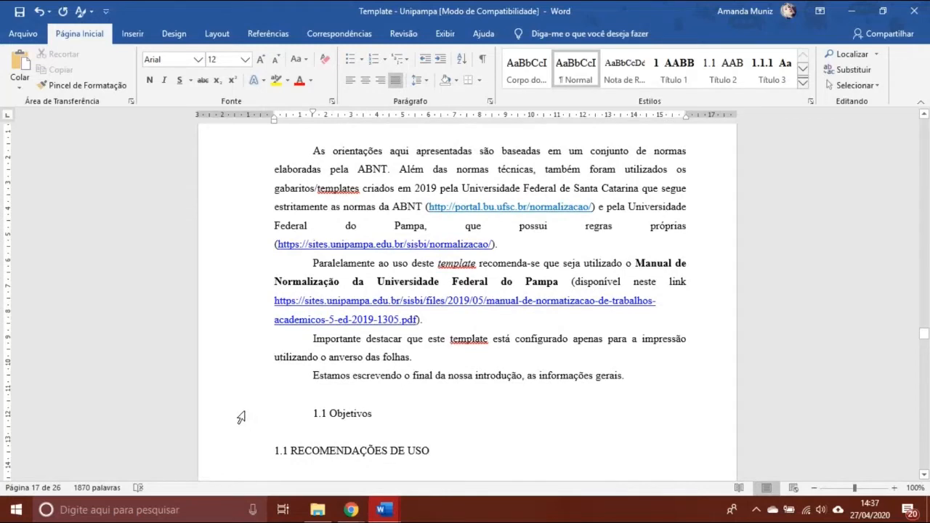
left_click(241, 417)
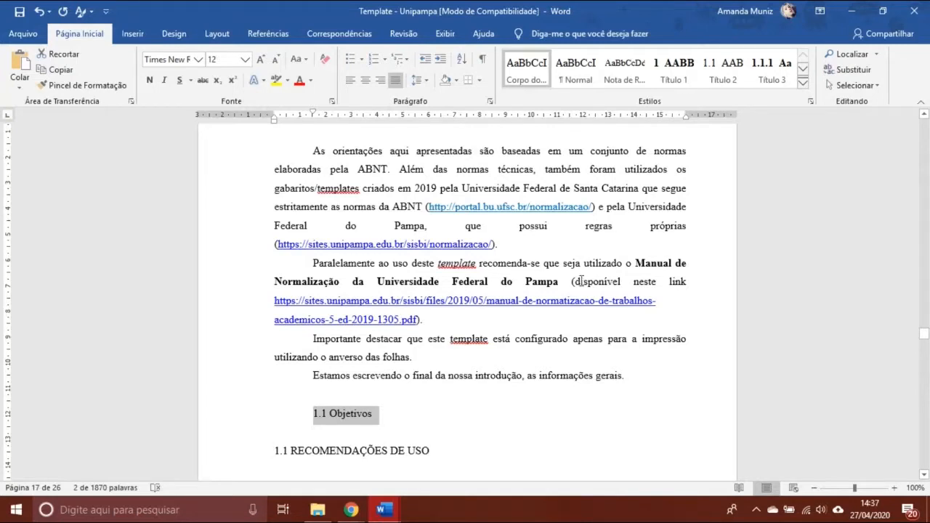
left_click(723, 69)
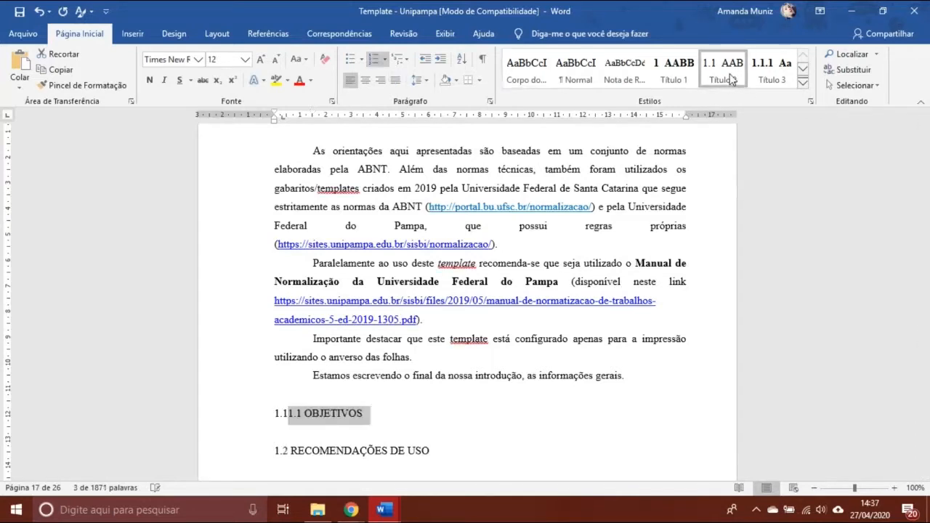
Remove the manually entered number from the Objetivos heading, and delete the whole heading line
left_click(425, 427)
left_click(299, 413)
key("BackSpace")
key("BackSpace")
key("BackSpace")
key("BackSpace")
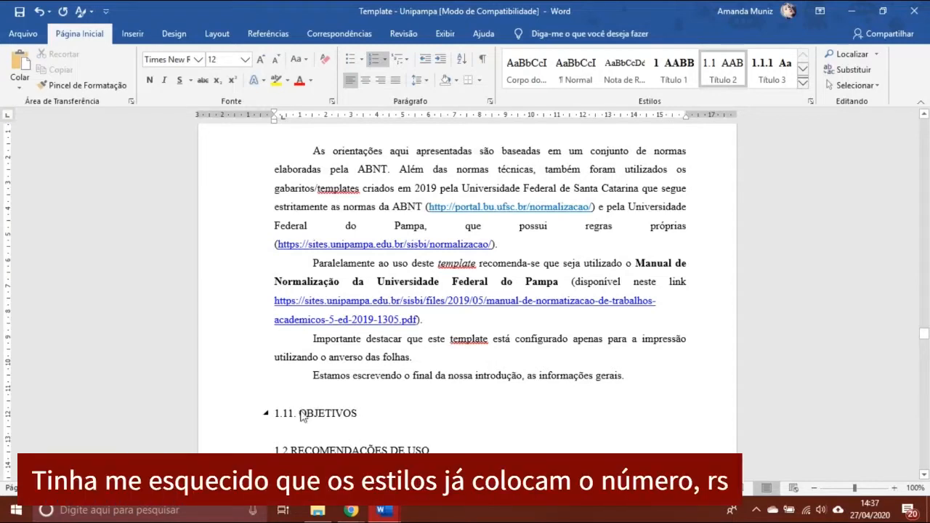
left_click(200, 421)
key("BackSpace")
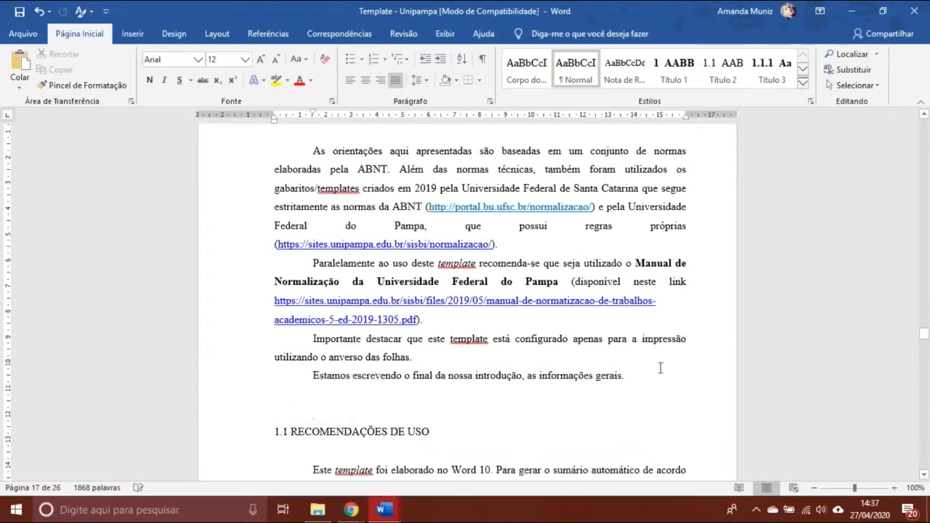
Write "objetivos" without a number two lines below the last Introdução paragraph and apply the Título 2 style to it
left_click(636, 377)
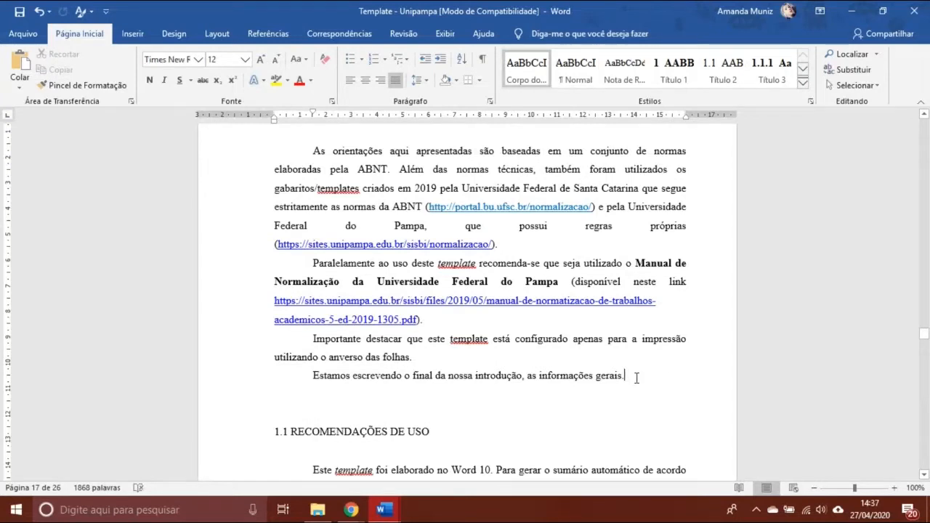
key("Return")
key("Return")
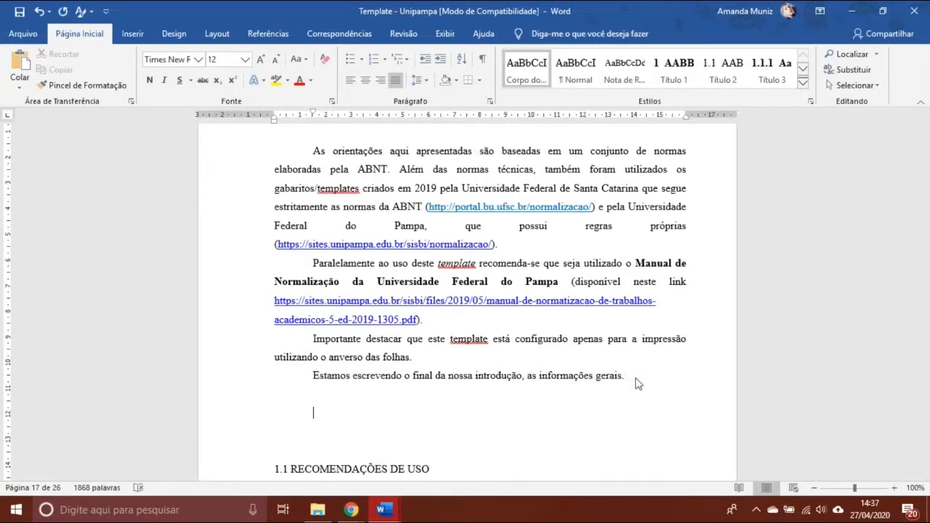
type("O")
key("BackSpace")
type("objetivos")
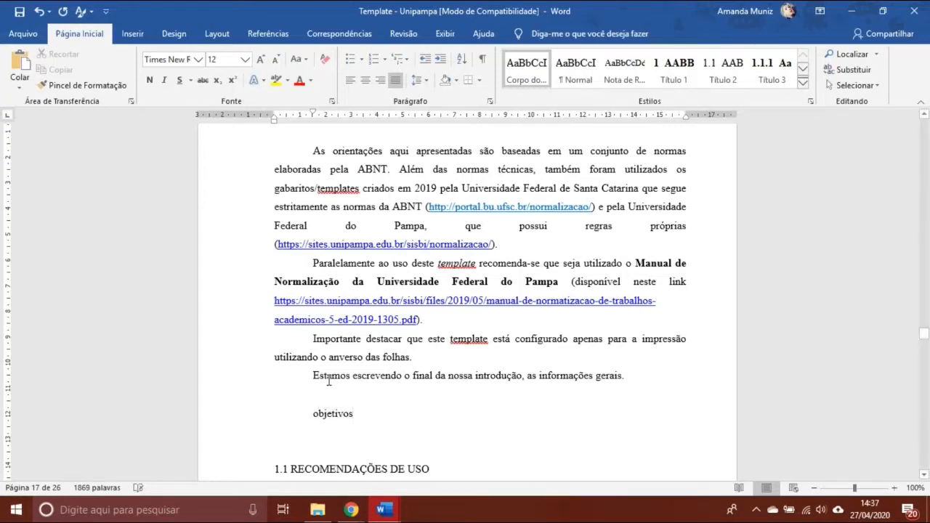
left_click(205, 415)
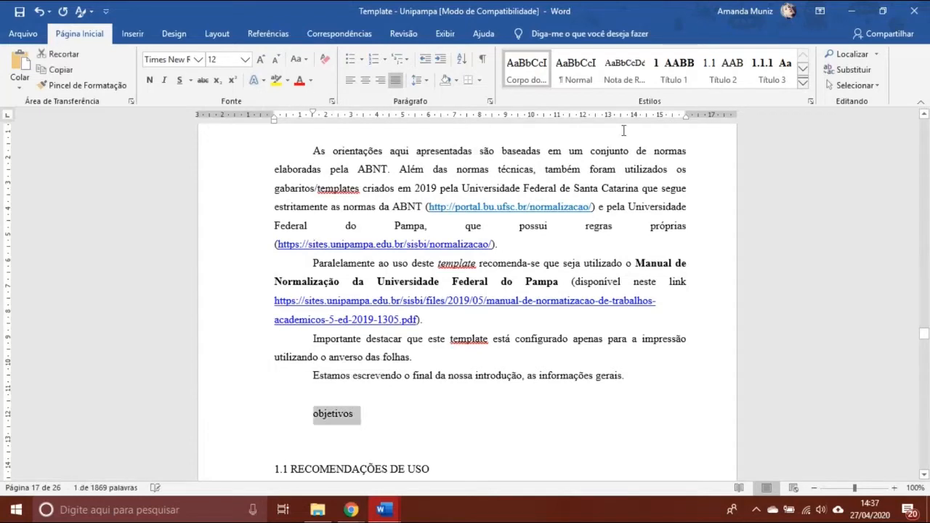
left_click(707, 81)
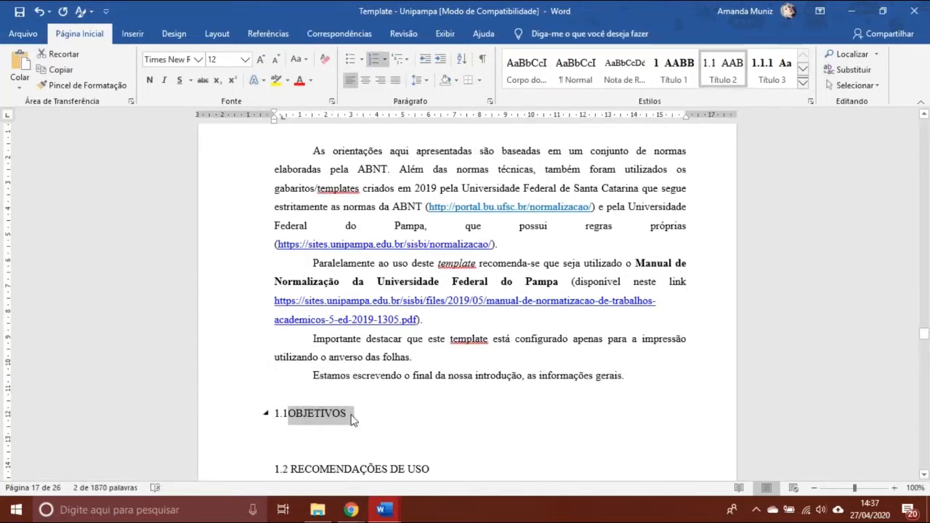
Delete the Objetivos heading line above Recomendações de Uso
left_click(219, 420)
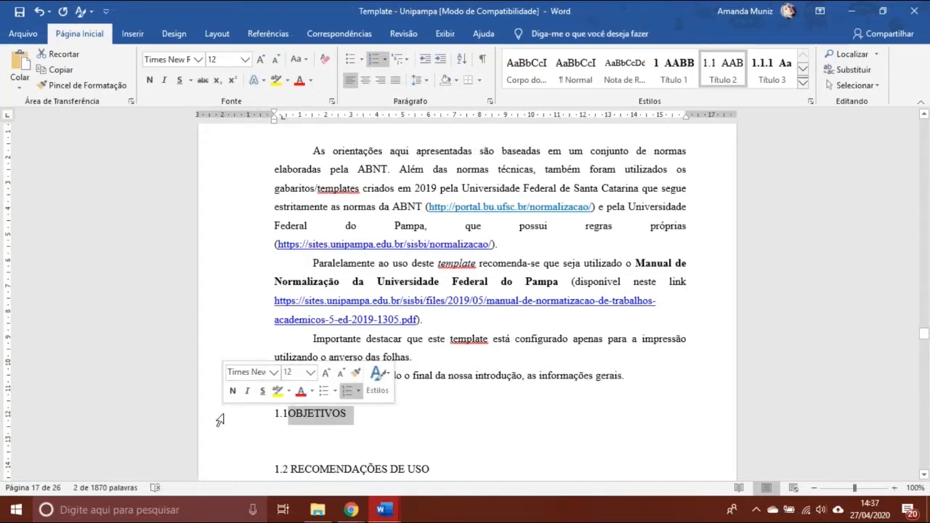
key("Delete")
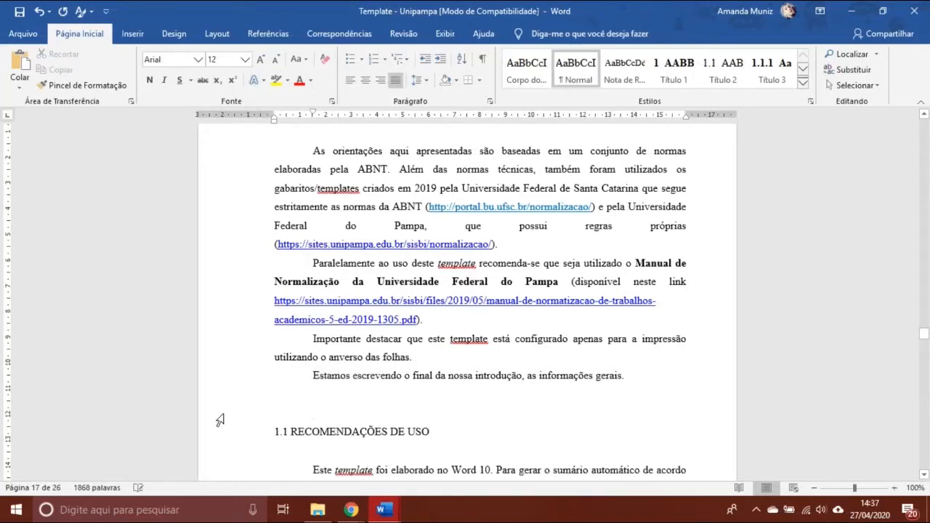
Add the paragraph "Escrevendo, escrevendo:" directly below the last Introdução paragraph
left_click(626, 376)
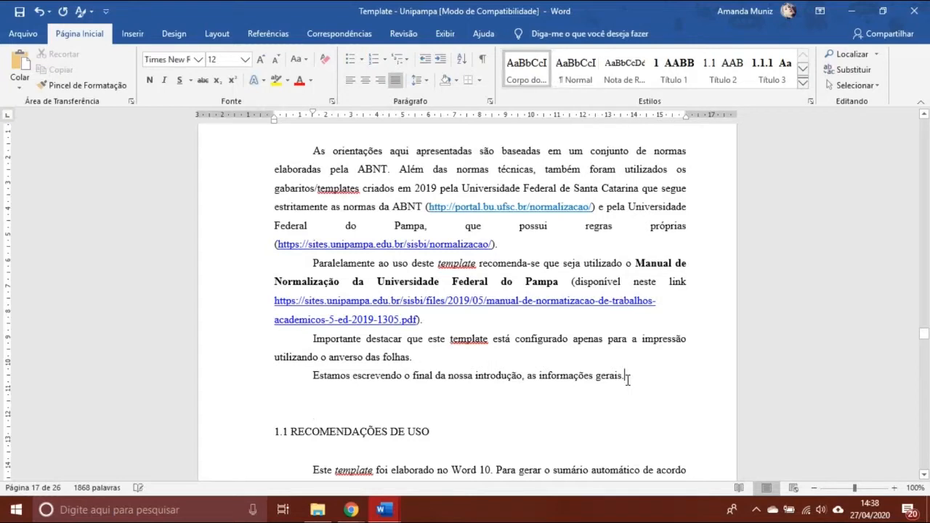
key("Return")
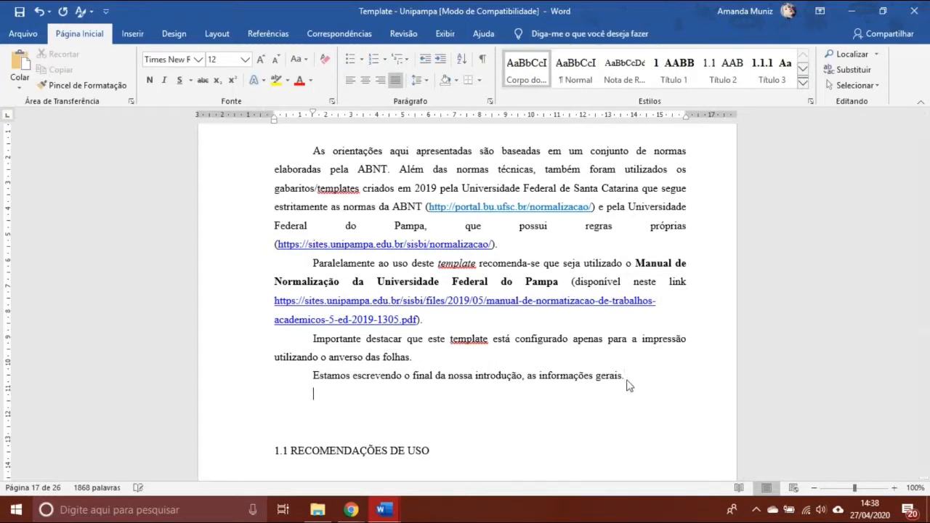
type("Escrevendo, escrevendo:")
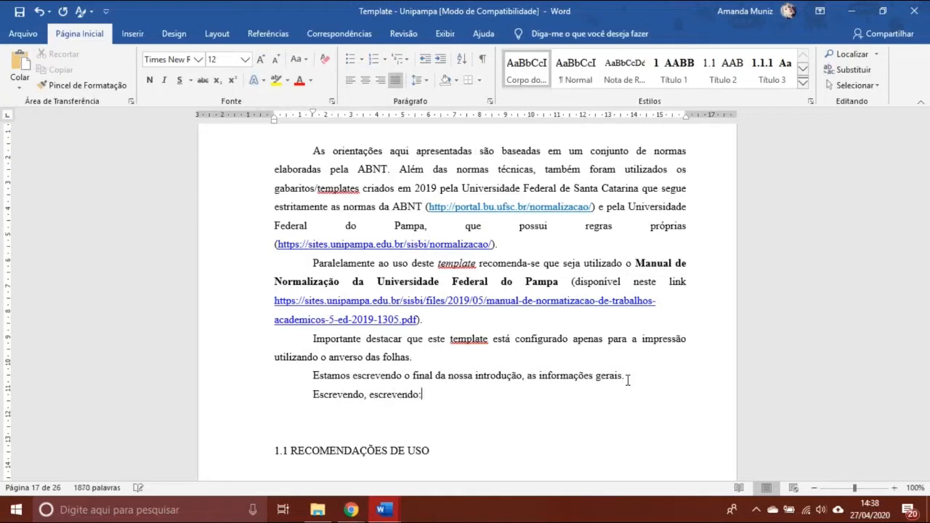
Leave a blank line and write "Citação direta com mais de três linhas" below the "Escrevendo, escrevendo:" paragraph
key("Return")
key("Return")
type("C")
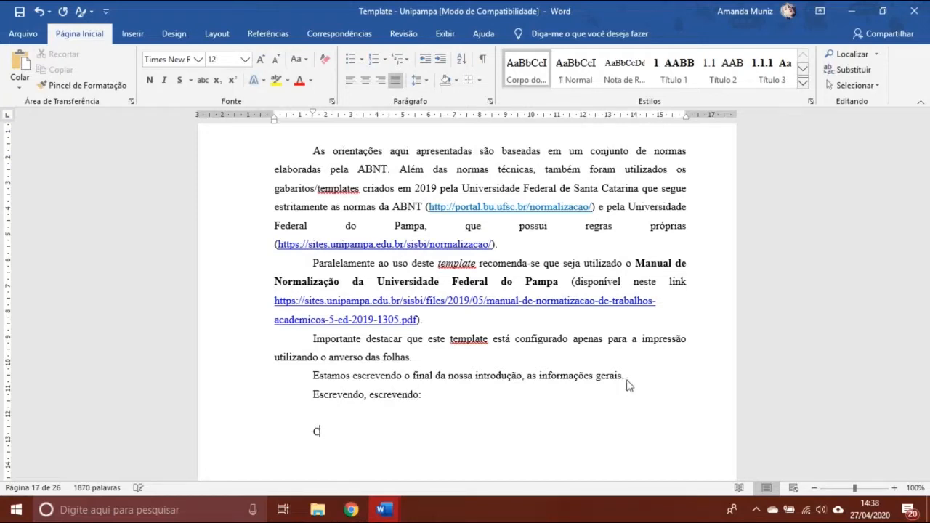
type("itação c")
type("direta com mais")
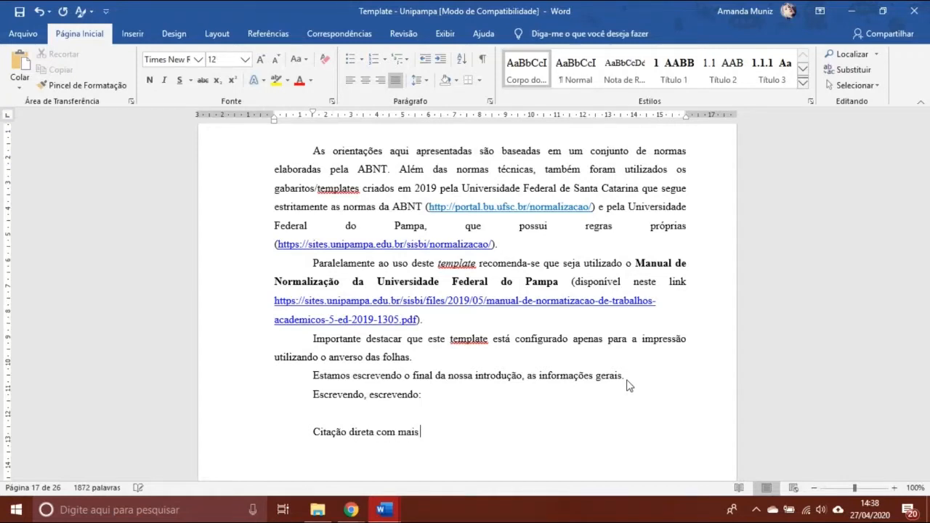
type(" de três linhas")
Lengthen the citation paragraph by copying "Citação direta com mais de três linhas" and pasting it twice at its end
key("shift+Home")
key("ctrl+c")
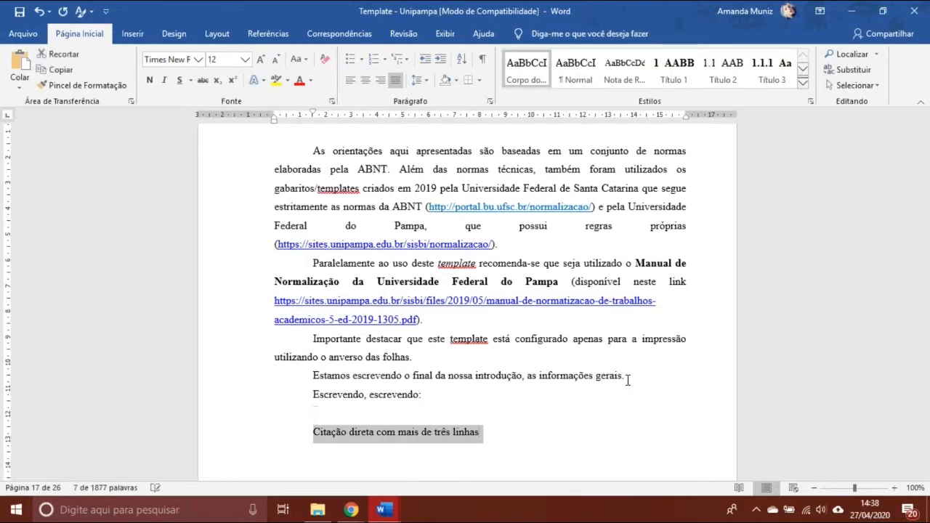
key("Down")
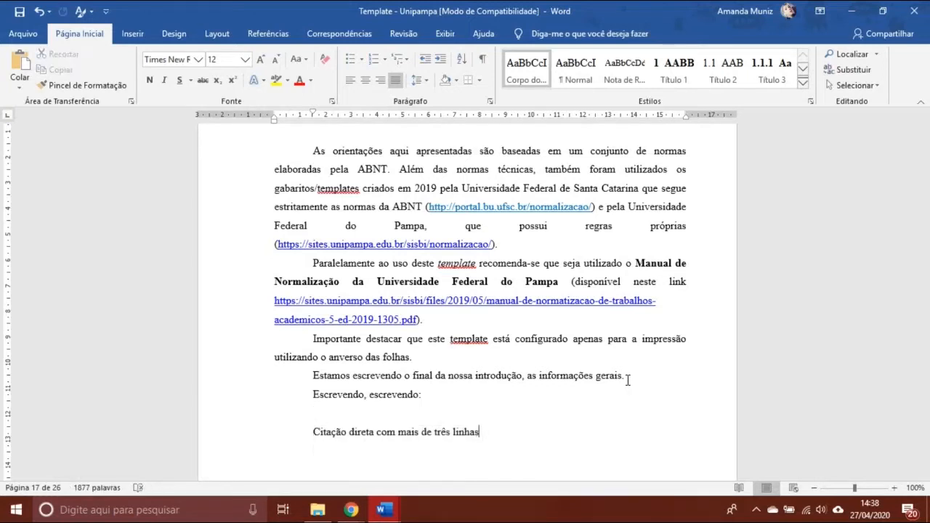
key("ctrl+v")
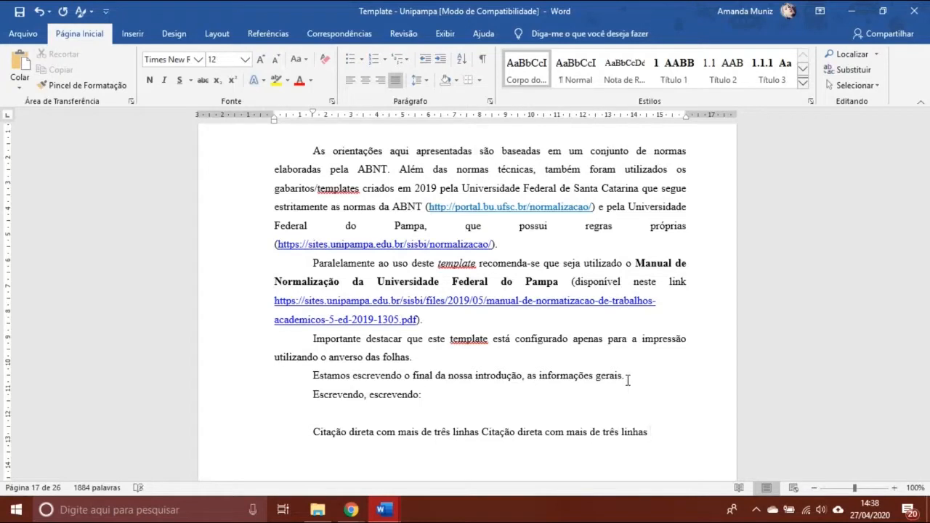
key("ctrl+v")
key("BackSpace")
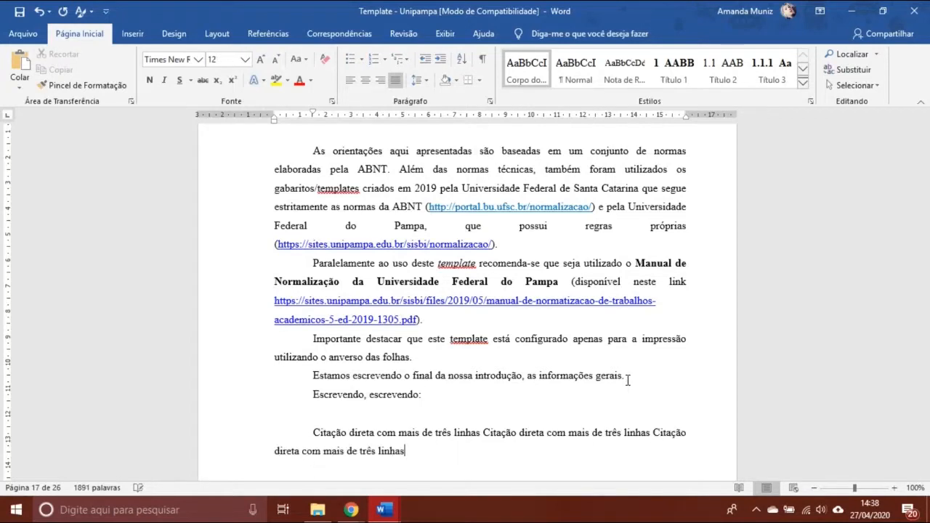
Extend the citation paragraph to more than three lines by pasting "Citação direta com mais de três linhas" five more times at its end
key("ctrl+v")
key("BackSpace")
key("ctrl+v")
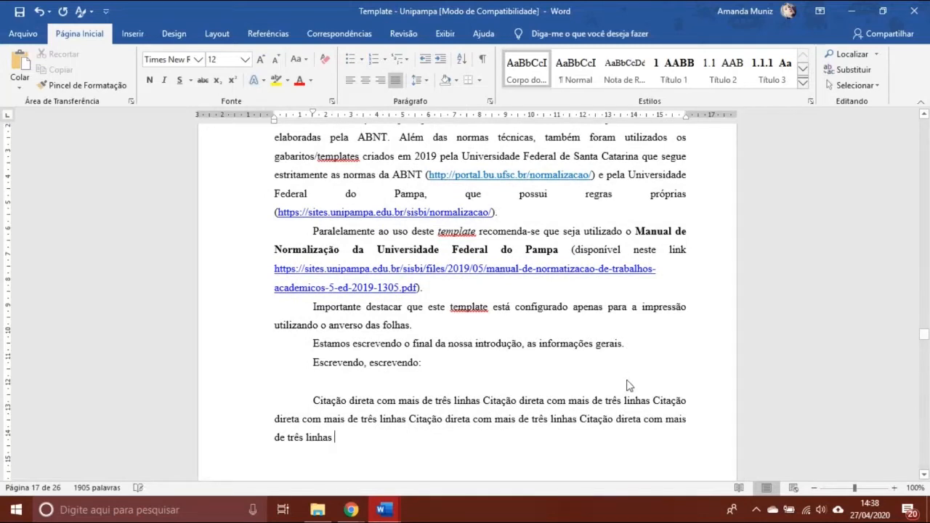
key("ctrl+v")
key("BackSpace")
key("ctrl+v")
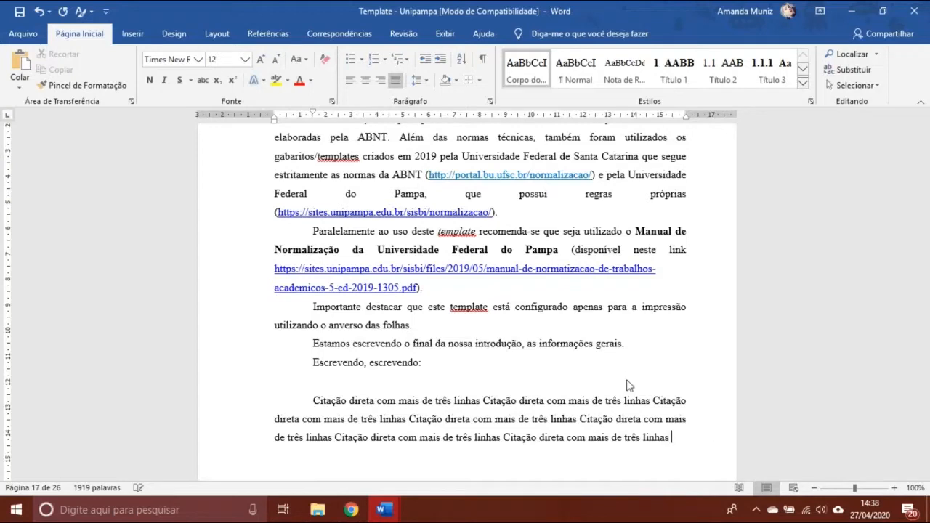
key("ctrl+v")
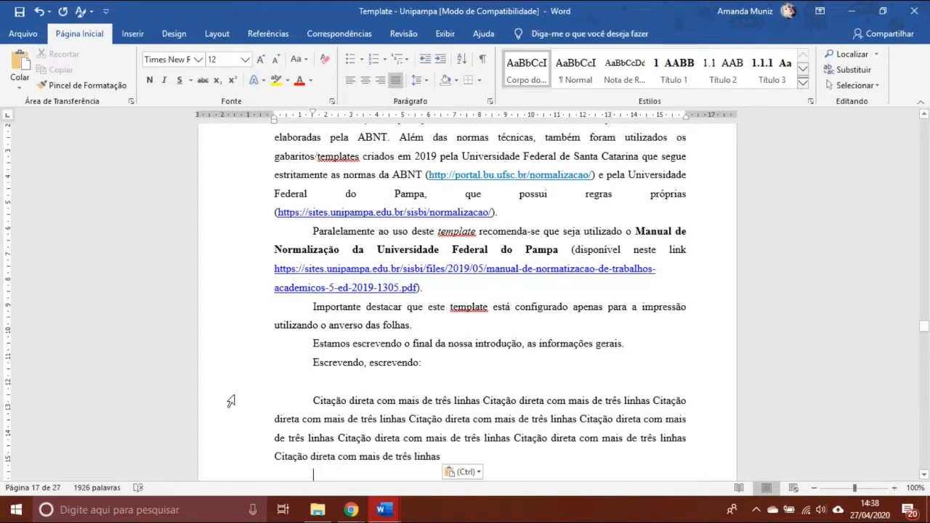
Check the citation paragraph's indent and spacing settings without changing them, and apply the Citação style to the whole paragraph
left_click(230, 401)
key("shift+Down")
key("shift+Down")
key("shift+Down")
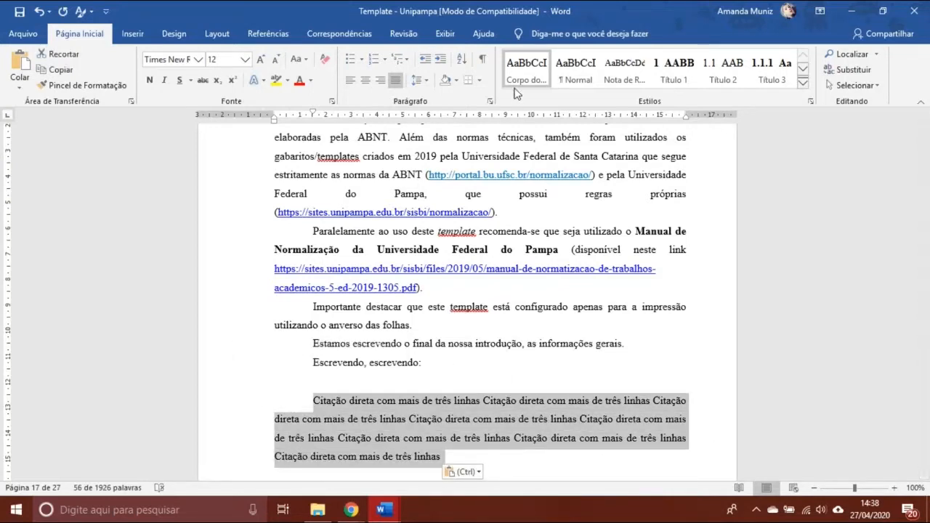
left_click(491, 102)
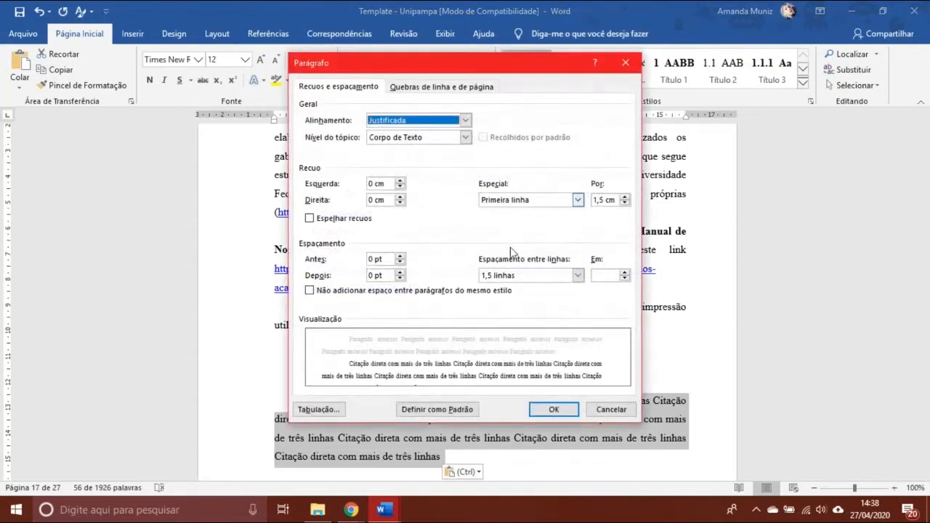
left_click(611, 409)
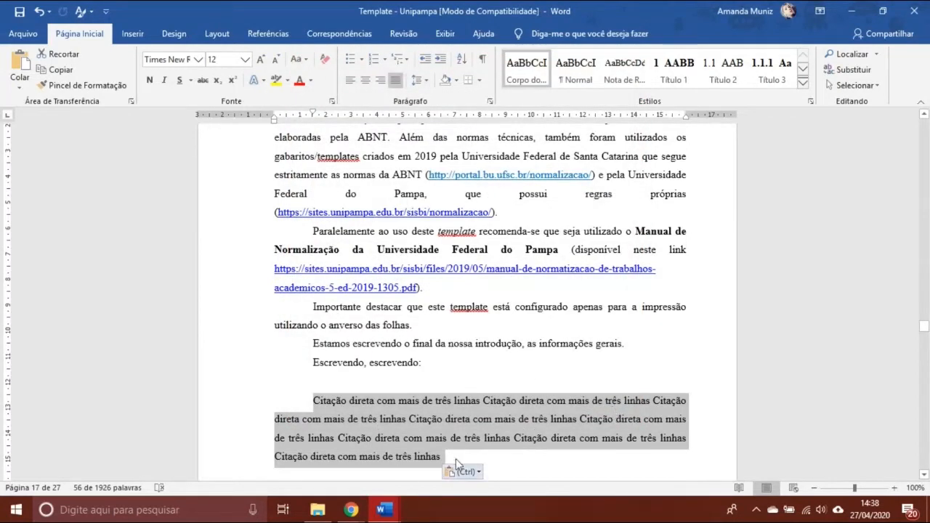
left_click(802, 86)
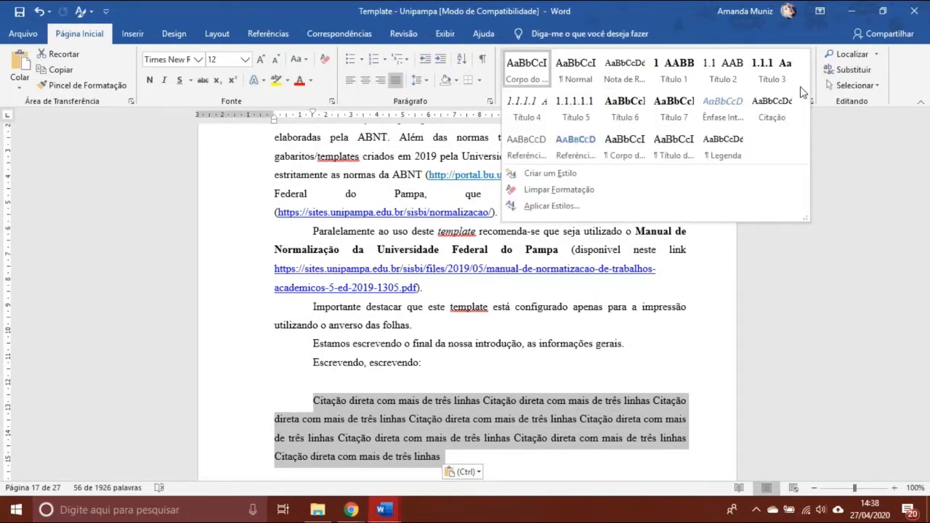
left_click(770, 118)
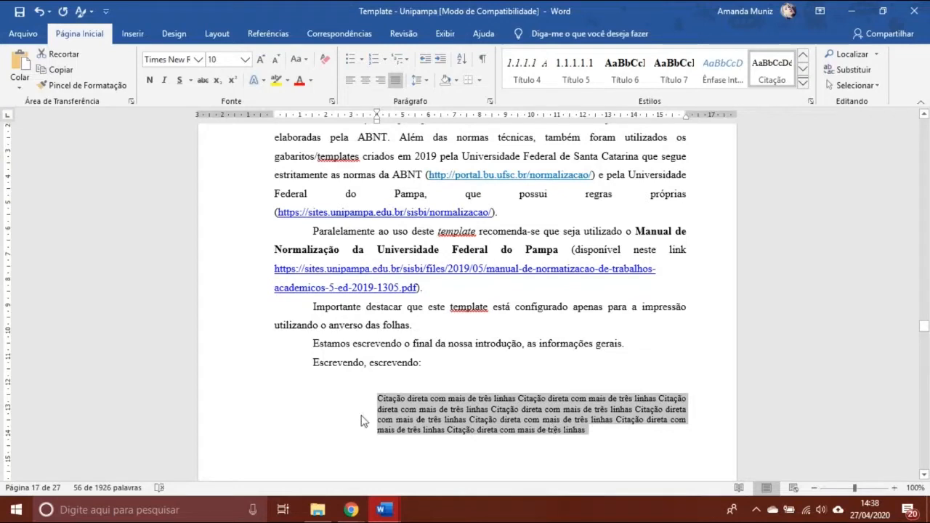
Delete the long citation together with the "Escrevendo, escrevendo:" and "Estamos escrevendo o final da nossa introdução" practice paragraphs
key("Delete")
key("BackSpace")
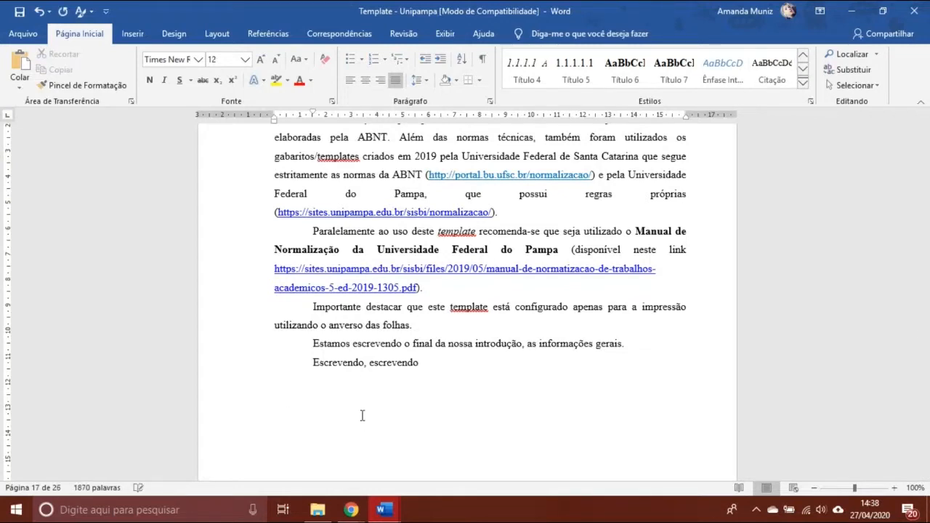
key("ctrl+shift+Up")
key("ctrl+shift+Up")
key("Delete")
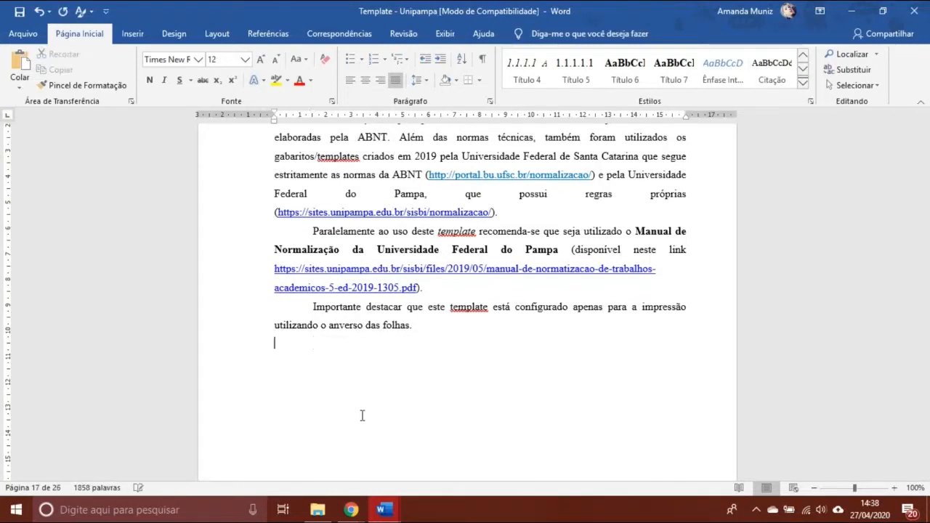
Remove the surplus empty lines between the last Introdução paragraph and the 1.1 Recomendações de Uso heading, leaving one blank line
left_click(363, 415)
key("BackSpace")
key("BackSpace")
key("BackSpace")
key("BackSpace")
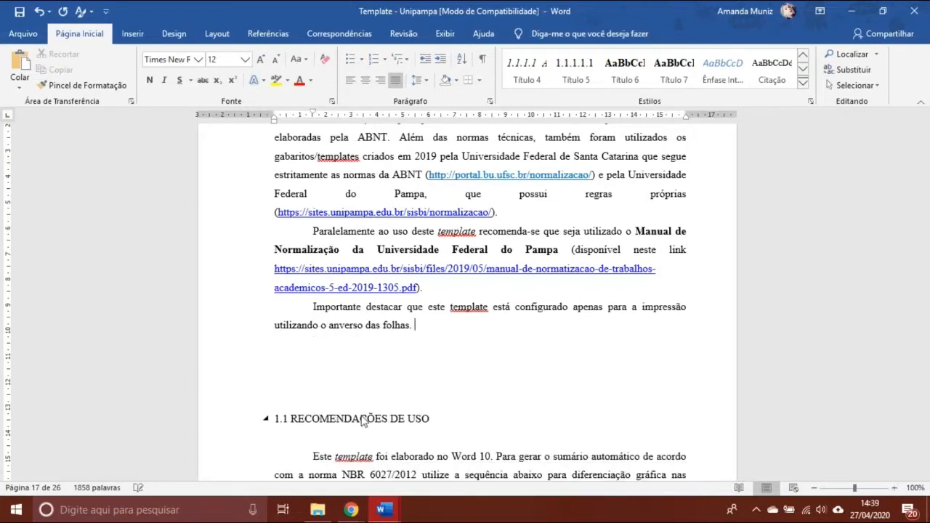
key("BackSpace")
key("BackSpace")
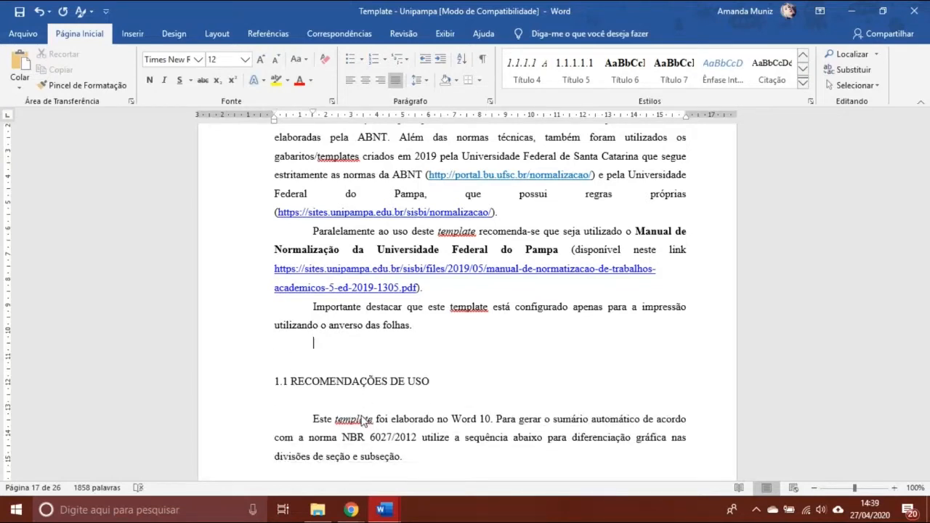
key("BackSpace")
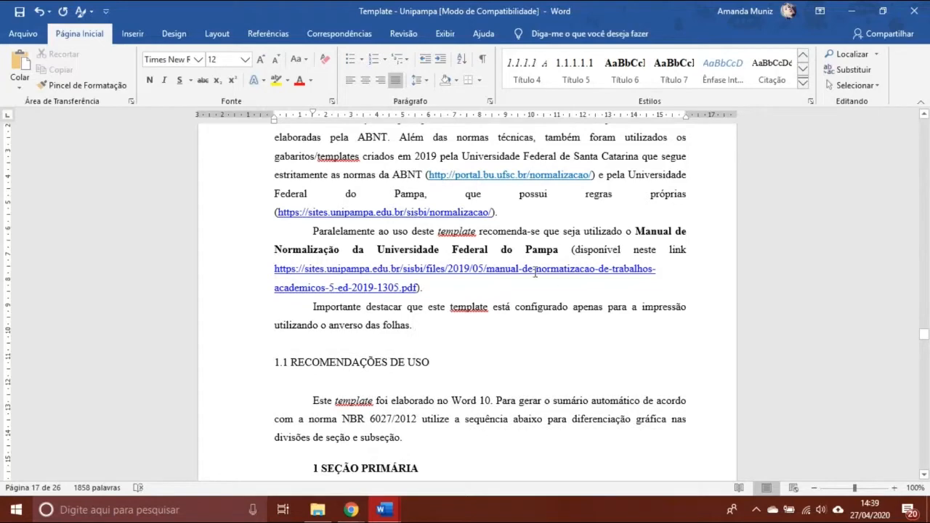
Look over the last Sumário entries and the Introdução page down to the Recomendações de Uso heading
key("Up")
key("Up")
key("Up")
key("Up")
key("Up")
key("Up")
key("Up")
key("Up")
key("Up")
key("Up")
key("Up")
key("Up")
key("Up")
key("Up")
key("Up")
key("Up")
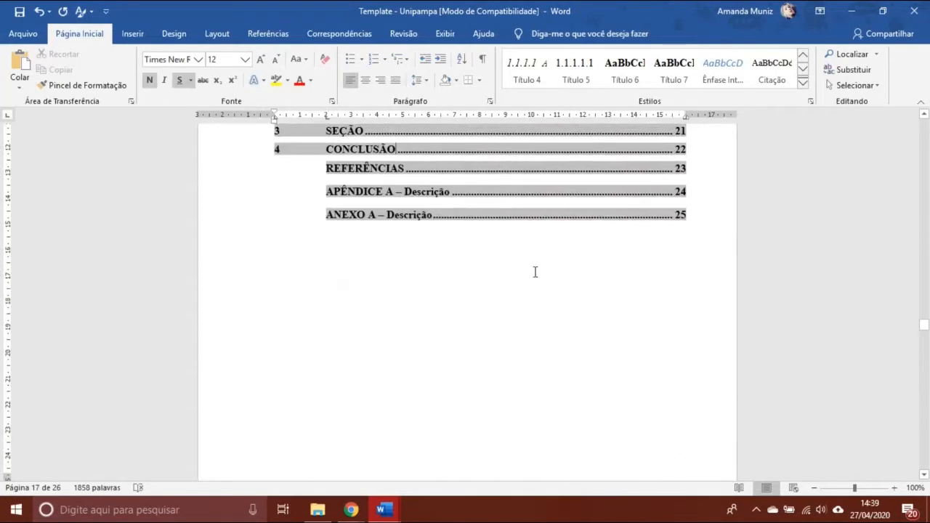
key("Down")
key("Down")
key("Down")
key("Down")
key("Down")
key("Down")
key("Down")
key("Down")
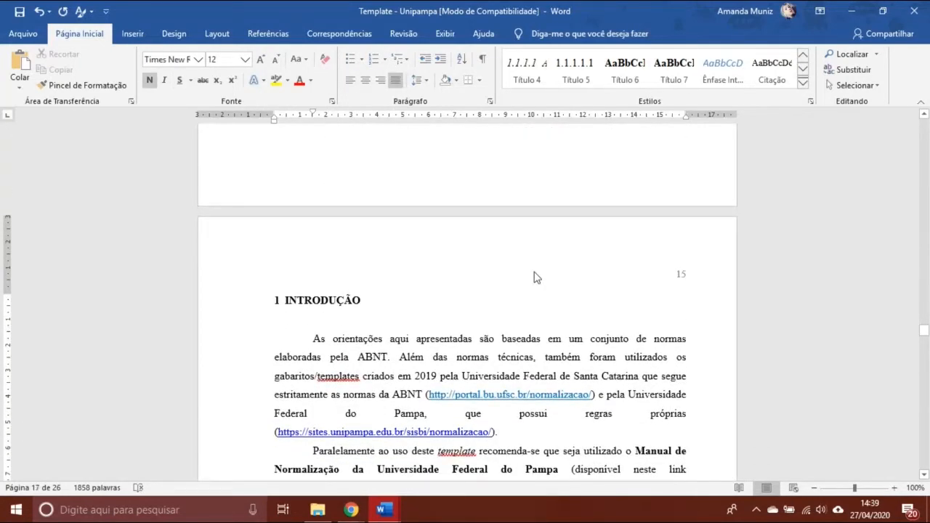
key("Down")
key("Down")
key("Down")
key("Down")
key("Down")
key("Down")
key("Down")
key("Down")
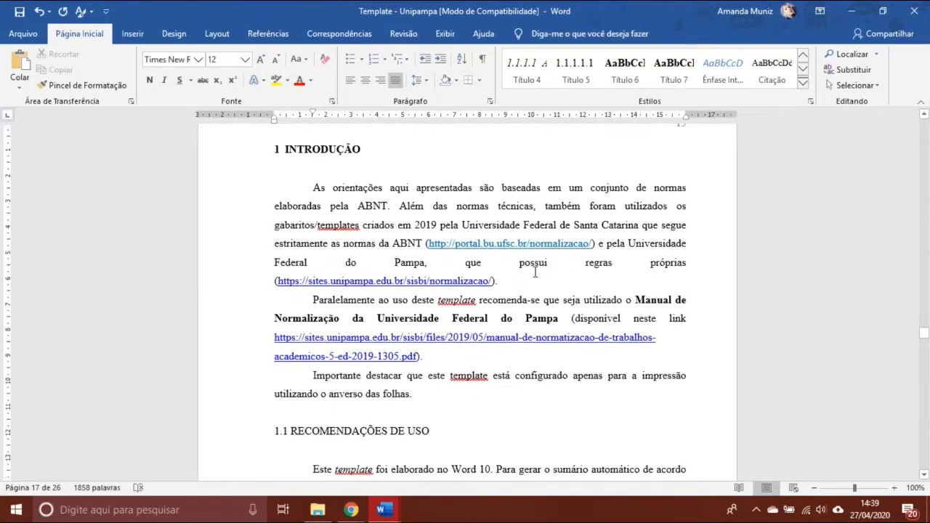
Read the Recomendações de Uso list that assigns a style to each section level, normal paragraphs, long citations and footnotes
key("Down")
key("Down")
key("Down")
key("Down")
key("Down")
key("Down")
key("Down")
key("Down")
key("Down")
key("Down")
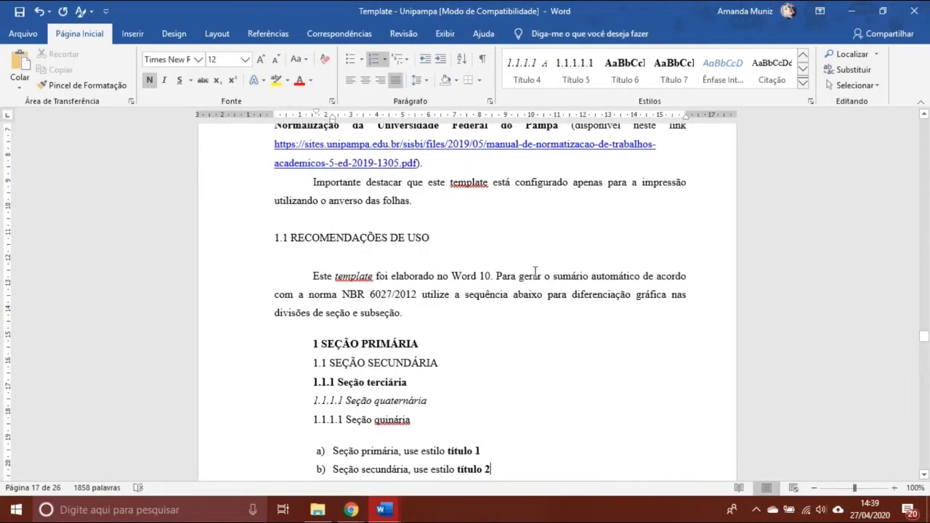
key("Down")
key("Down")
key("Down")
key("Down")
key("Down")
key("Down")
key("Down")
key("Down")
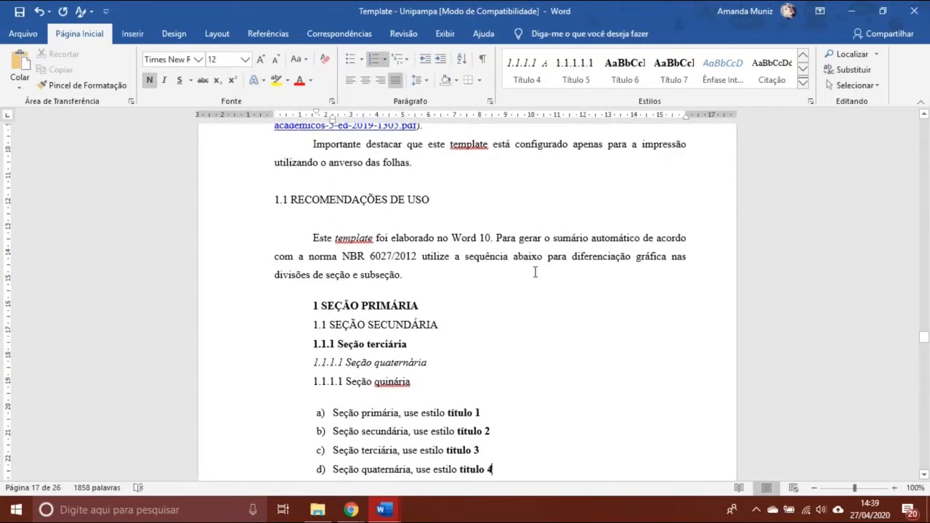
key("Down")
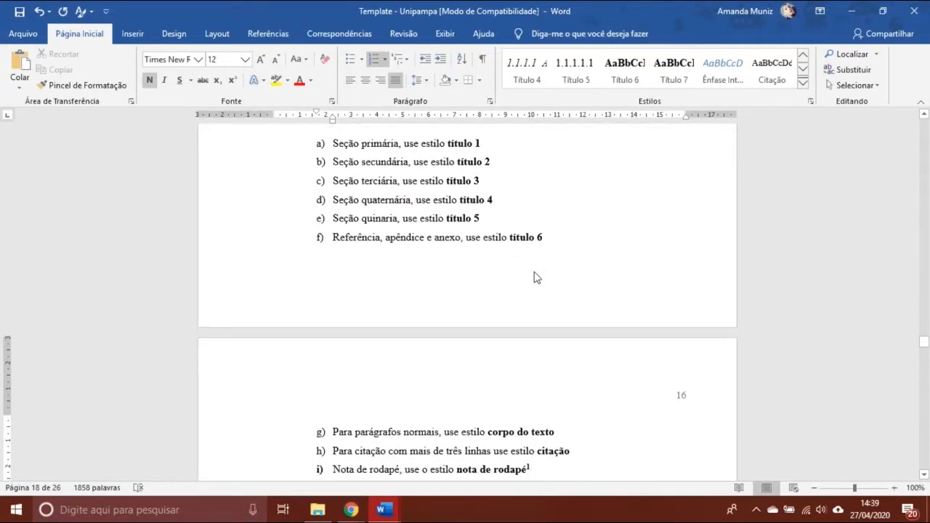
Go back through the section hierarchy example to the beginning of the Introdução text
key("Up")
key("Up")
key("Up")
key("Up")
key("Up")
key("Up")
key("Up")
key("Up")
key("Up")
key("Up")
key("Up")
key("Up")
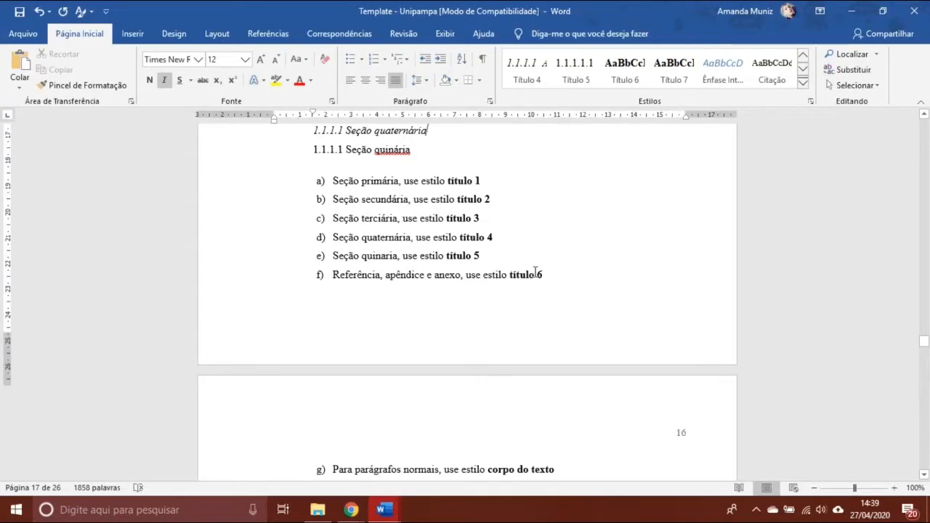
key("Up")
key("Up")
key("Up")
key("Up")
key("Up")
key("Up")
key("Up")
key("Up")
key("Up")
key("Up")
key("Up")
key("Up")
key("Up")
key("Up")
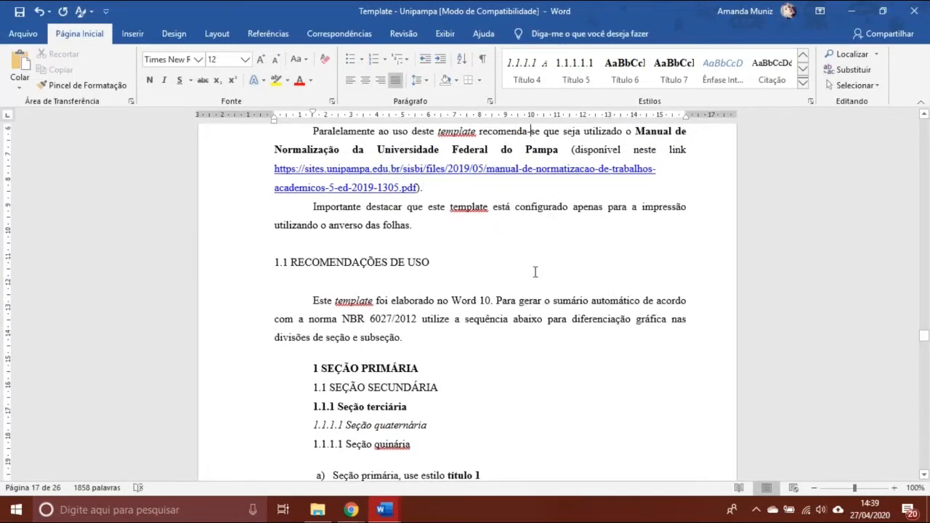
key("Up")
key("Up")
key("Up")
key("Up")
key("Up")
key("Up")
key("Up")
key("Up")
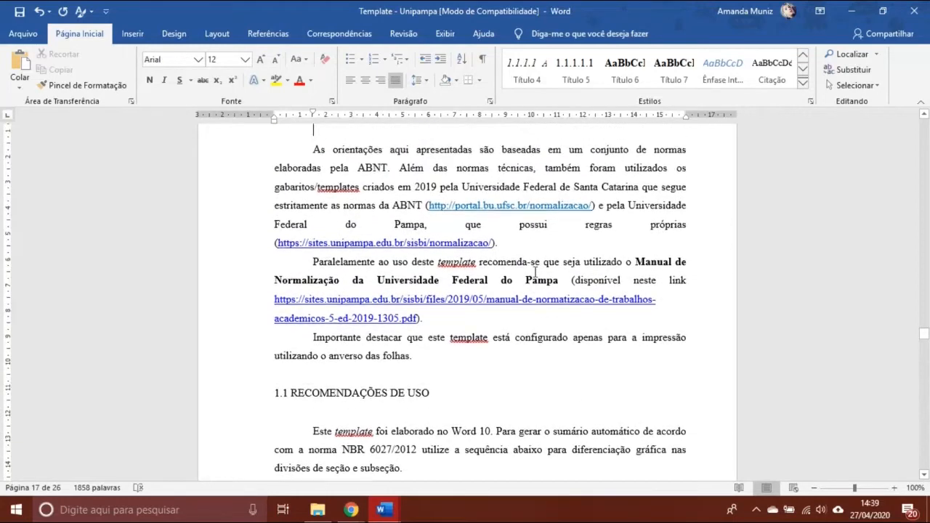
Compare the Introdução and Recomendações de Uso headings with the listed styles título 1 to título 6
key("Down")
key("Down")
key("Down")
key("Down")
key("Down")
key("Down")
key("Down")
key("Down")
key("Down")
key("Down")
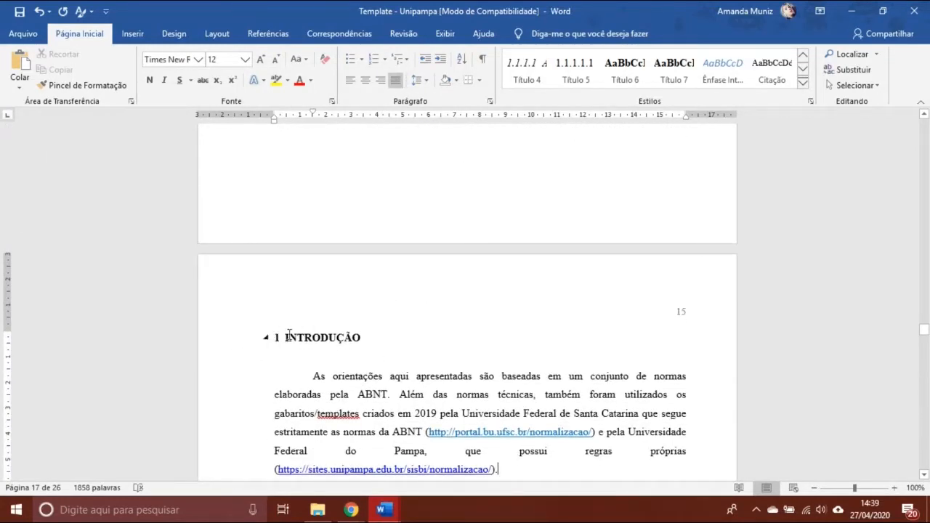
key("Down")
key("Down")
key("Down")
key("Down")
key("Down")
key("Down")
key("Down")
key("Down")
key("Down")
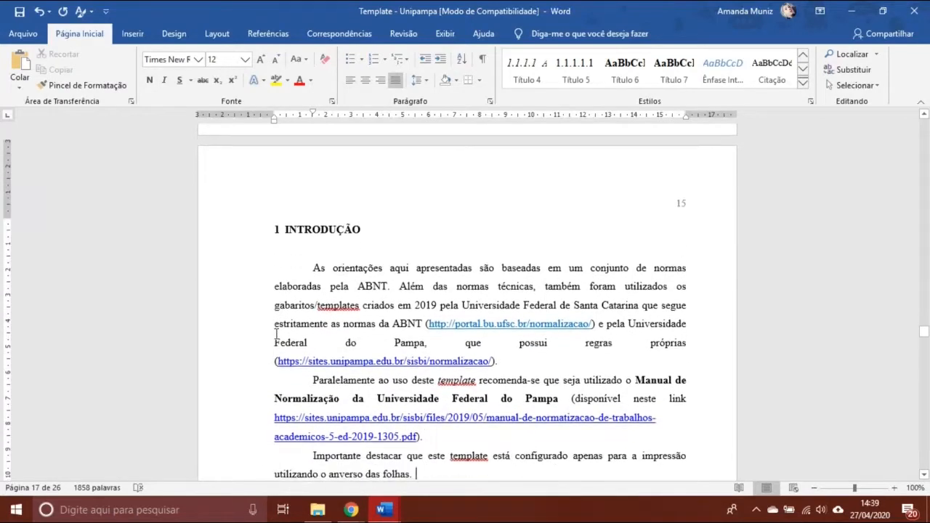
key("Down")
key("Down")
key("Down")
key("Down")
key("Down")
key("Down")
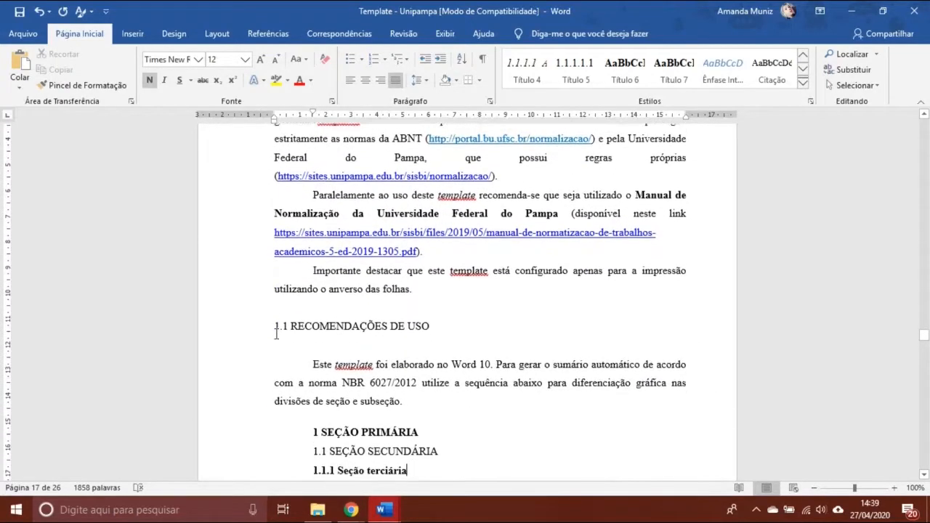
key("Down")
key("Down")
key("Down")
key("Down")
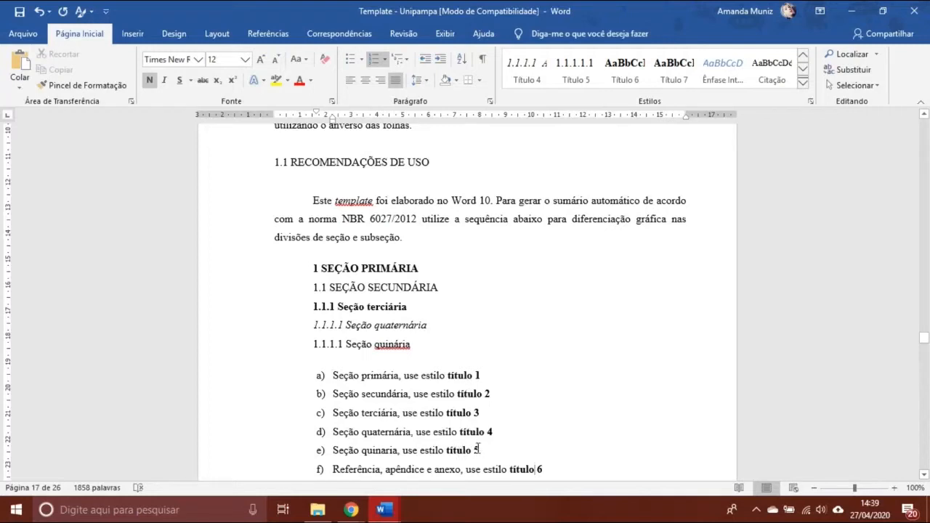
Examine the numbered heading levels in the Sumário, and return to the blank line under the 1.1 Recomendações de Uso heading
left_click(418, 234)
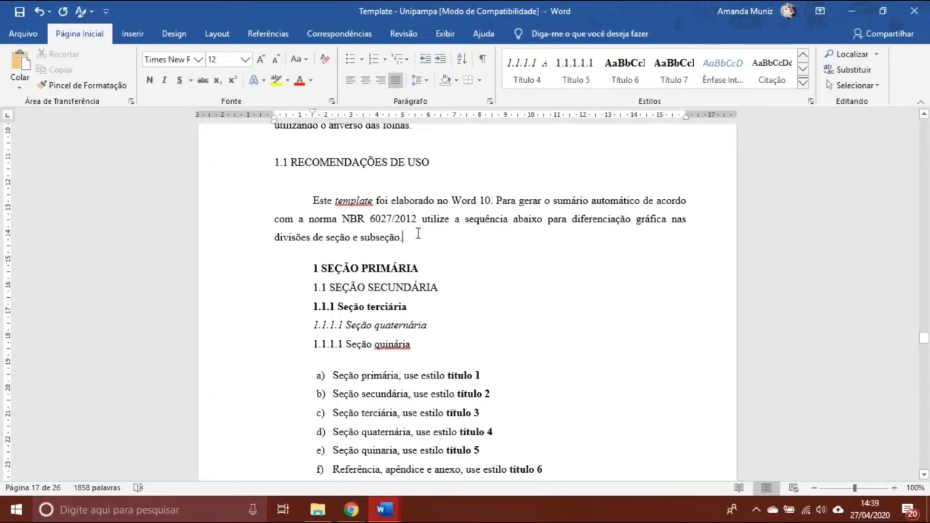
scroll(418, 233, "up", 4)
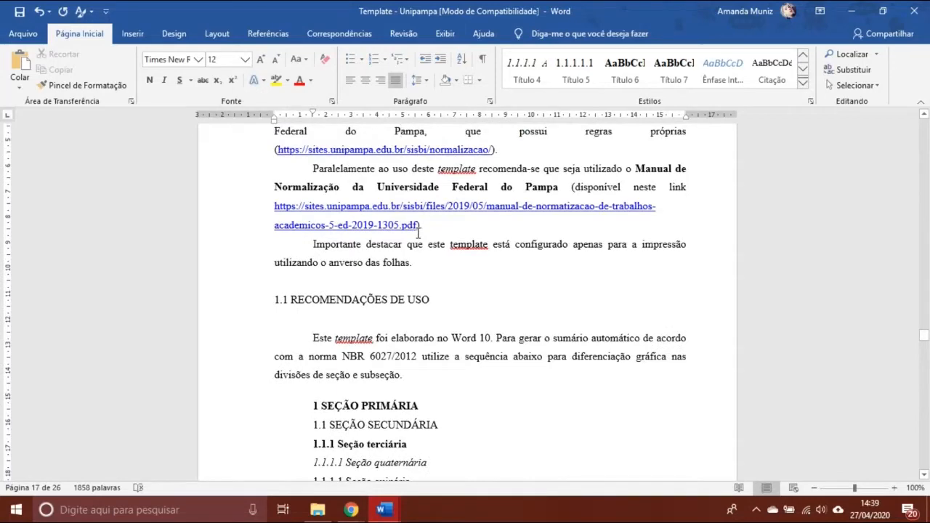
scroll(418, 233, "up", 10)
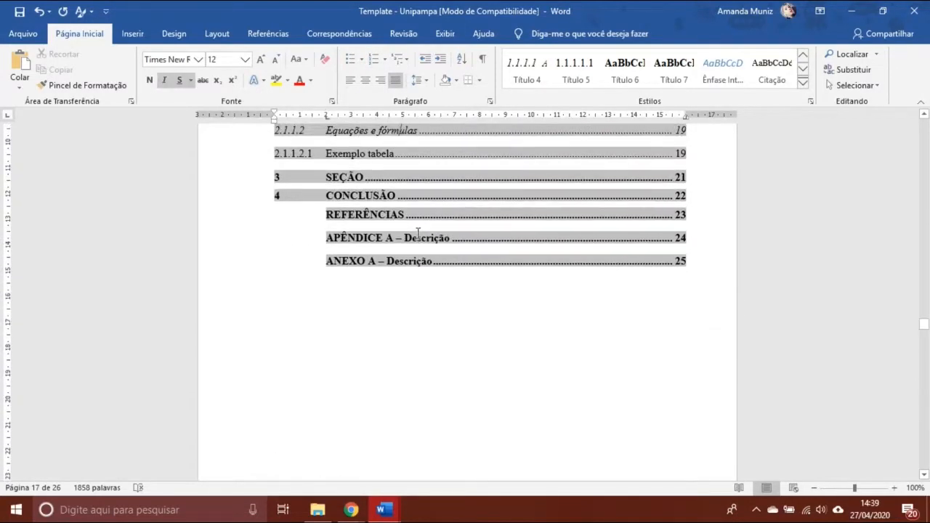
scroll(418, 233, "up", 10)
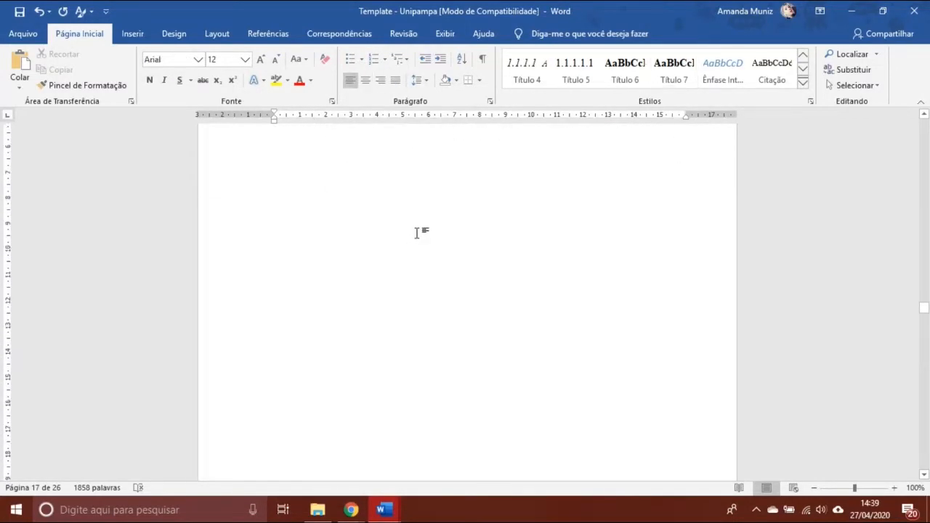
scroll(417, 232, "down", 8)
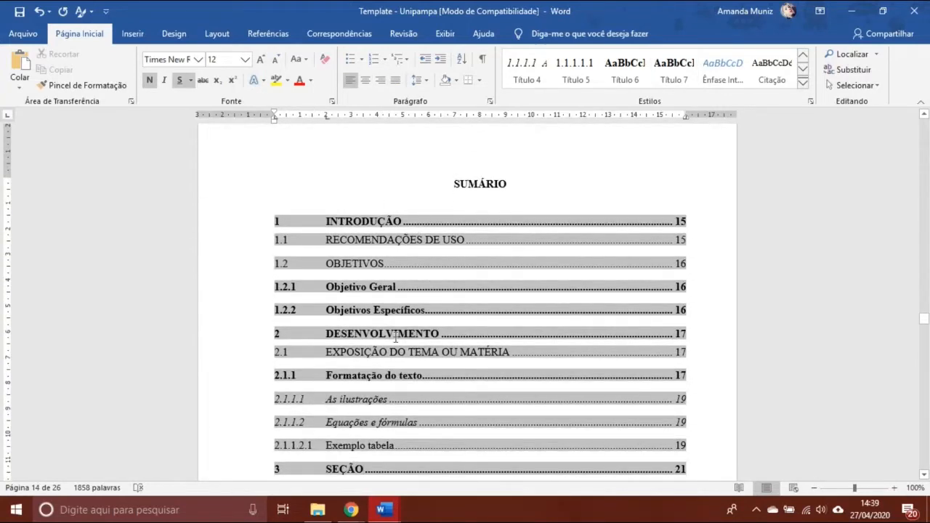
left_click(411, 410)
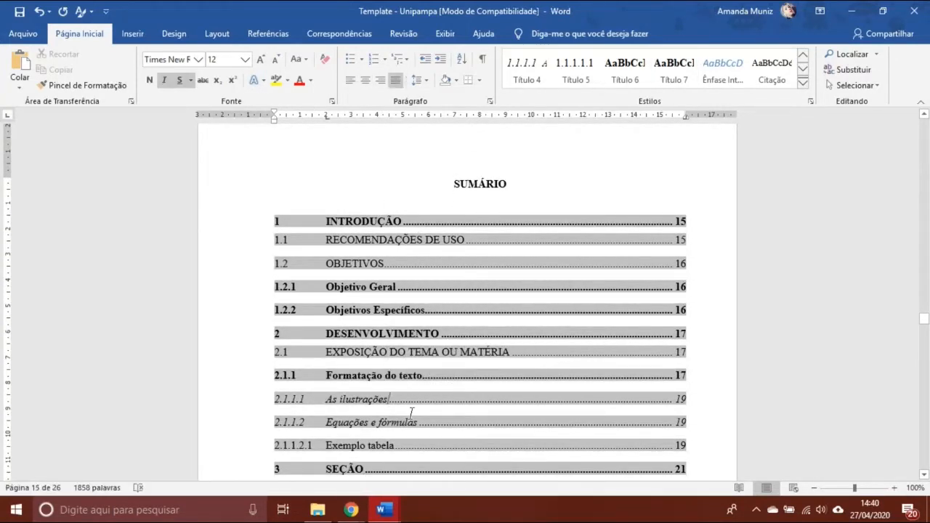
scroll(411, 413, "down", 8)
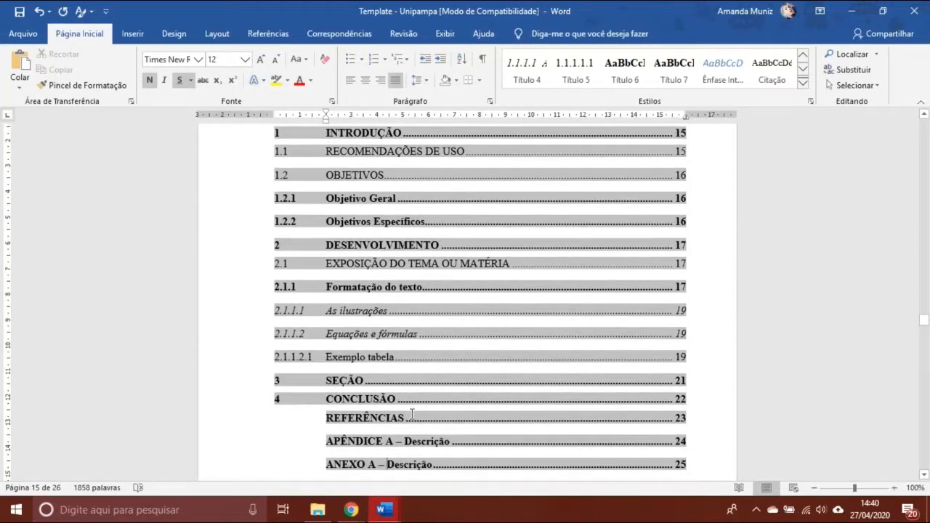
scroll(411, 414, "down", 5)
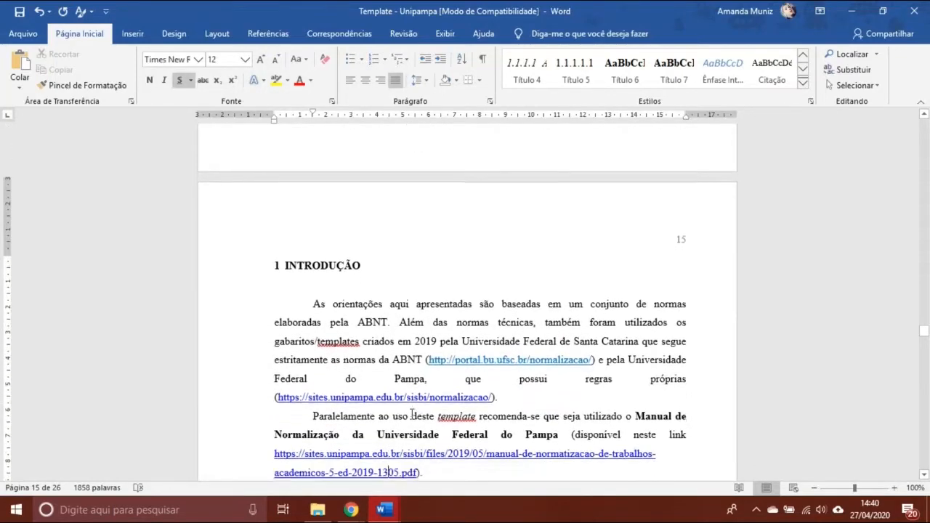
scroll(412, 414, "down", 2)
left_click(313, 468)
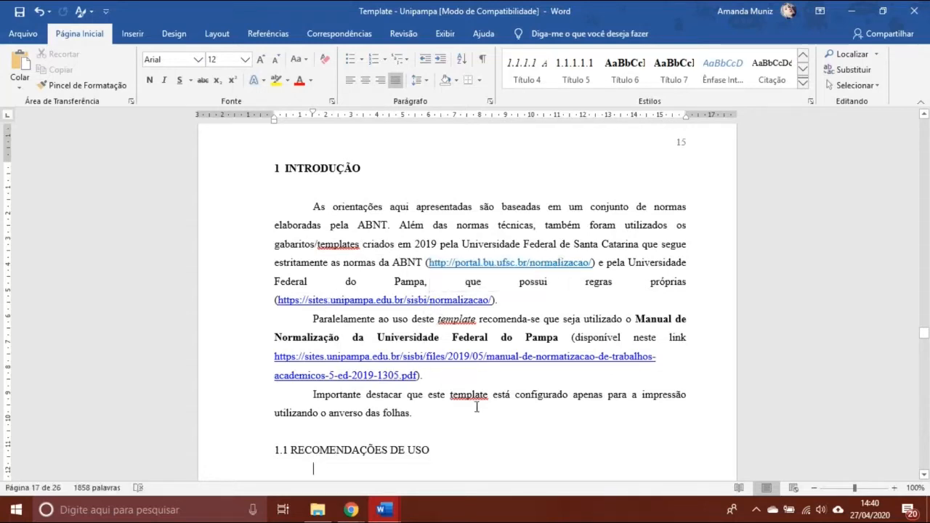
Review the section hierarchy example and the list of recommended styles, from título 1 to nota de rodapé
left_click(410, 411)
key("Down")
key("Down")
key("Down")
key("Down")
key("Down")
key("Down")
key("Down")
key("Down")
key("Down")
key("Down")
key("Down")
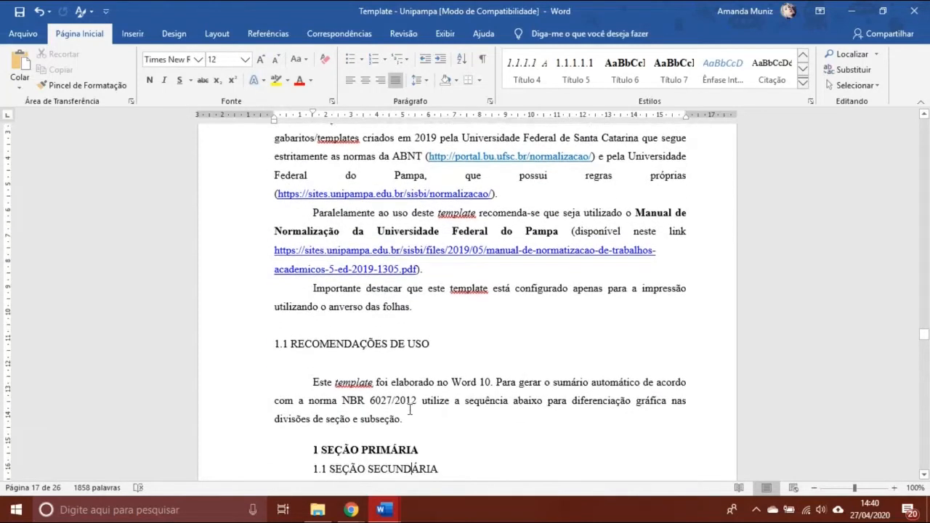
key("Down")
key("Down")
key("Down")
key("Down")
key("Down")
key("Down")
key("Down")
key("Down")
key("Down")
key("Down")
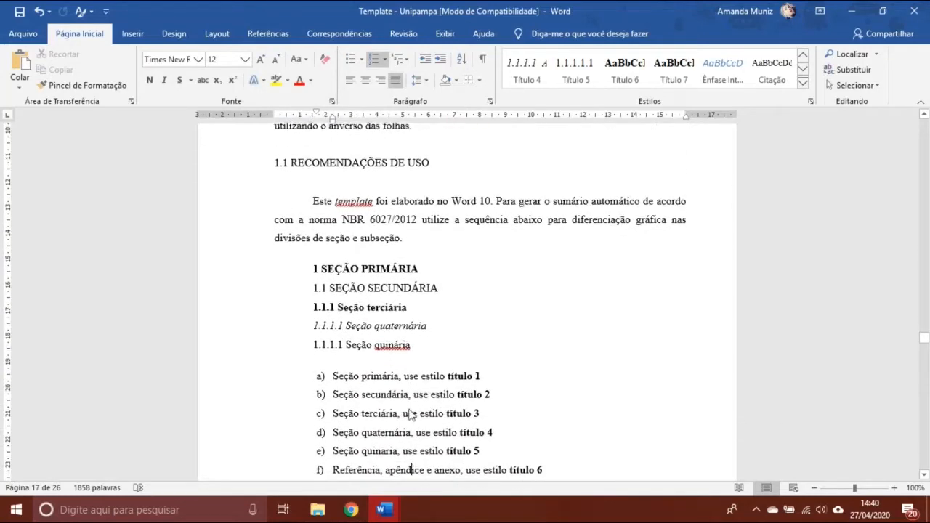
key("Down")
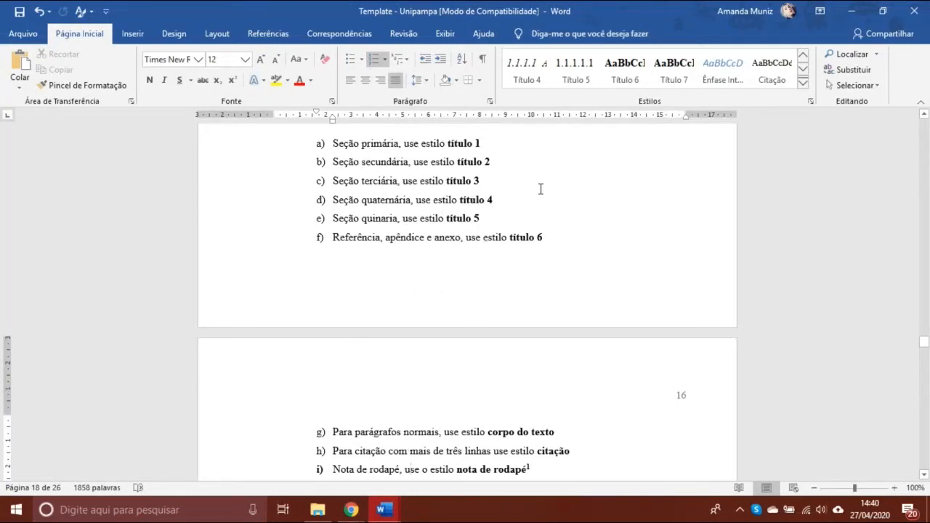
left_click(446, 161)
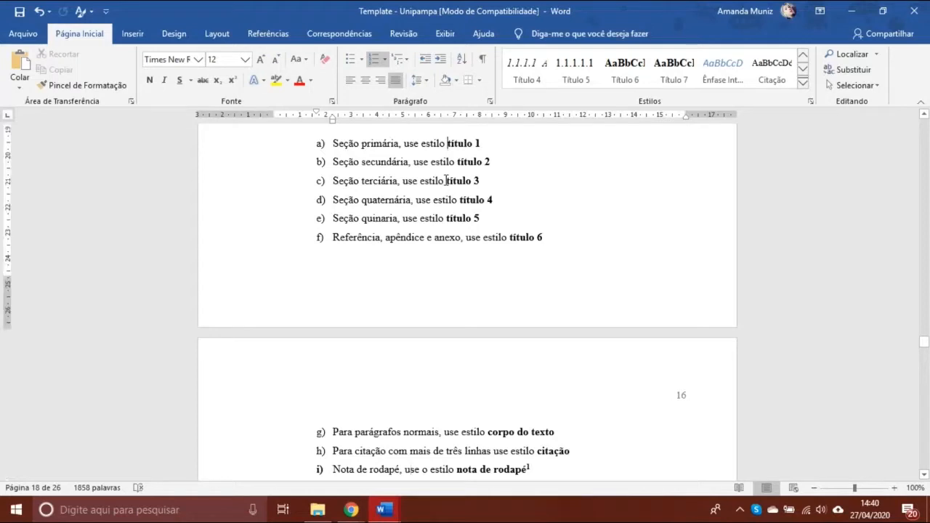
key("Up")
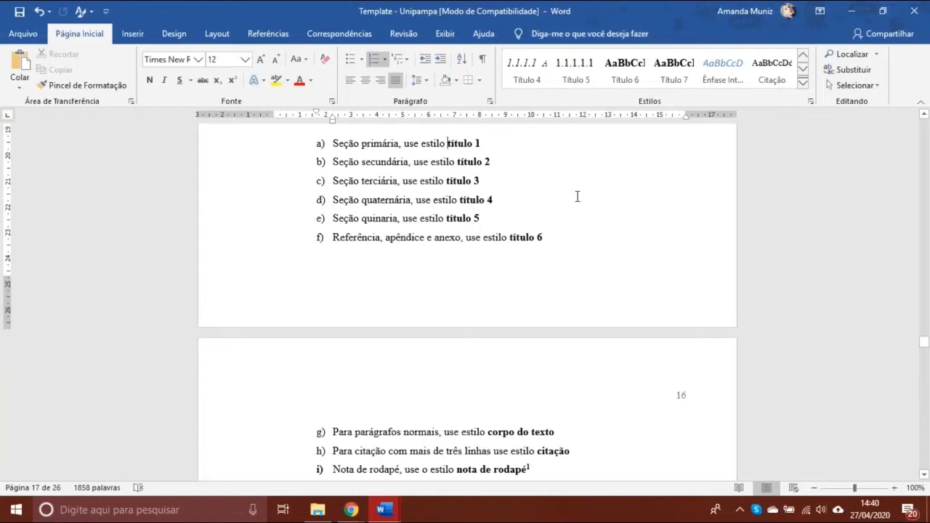
Open the Estilos pane, place it beside the page text and lengthen it to list more styles at once
left_click(811, 101)
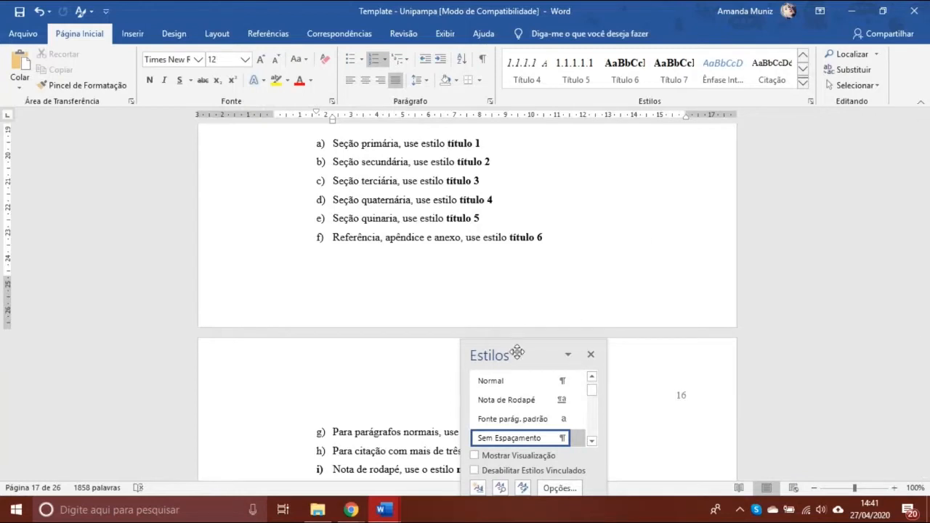
left_click_drag(517, 353, 795, 32)
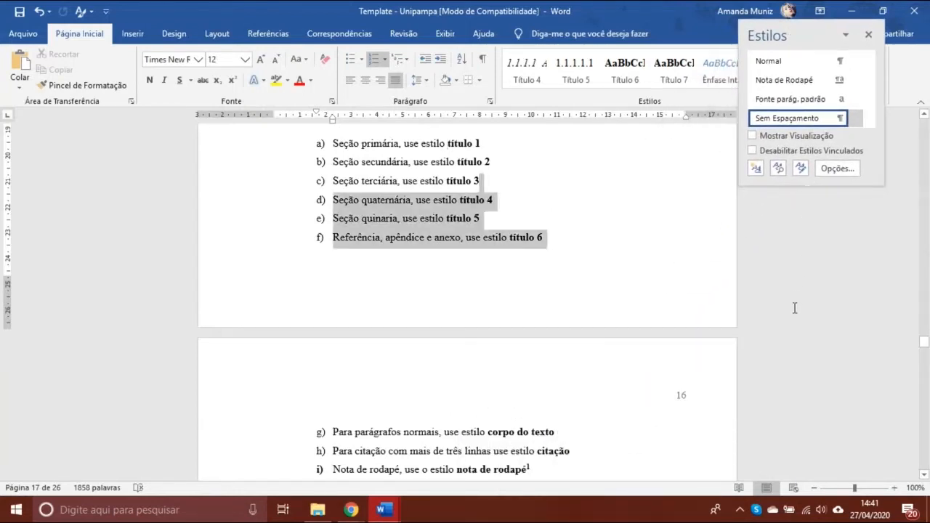
left_click(821, 175)
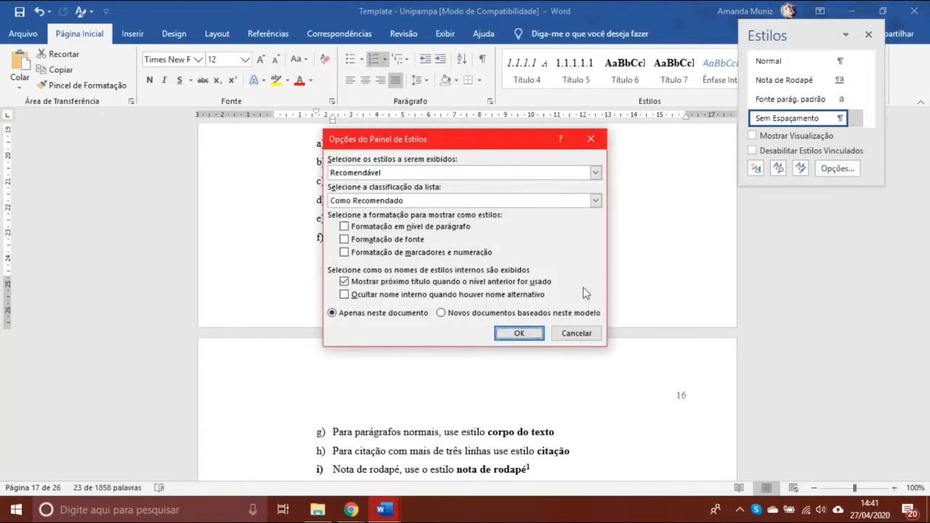
left_click(574, 334)
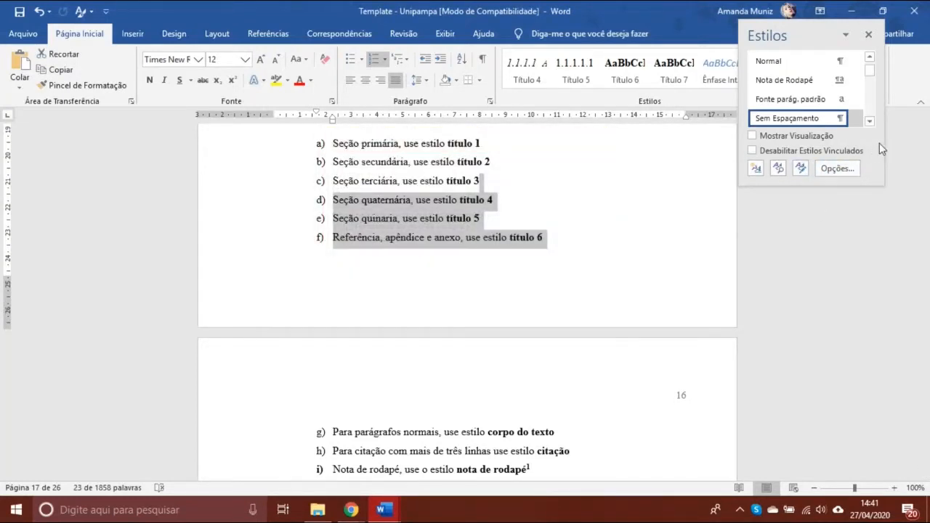
left_click_drag(835, 186, 835, 480)
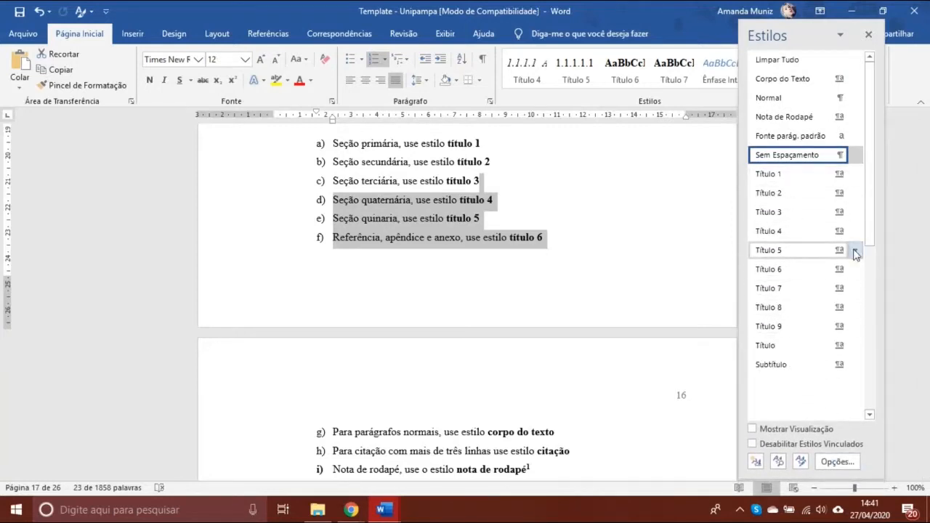
left_click_drag(869, 242, 883, 211)
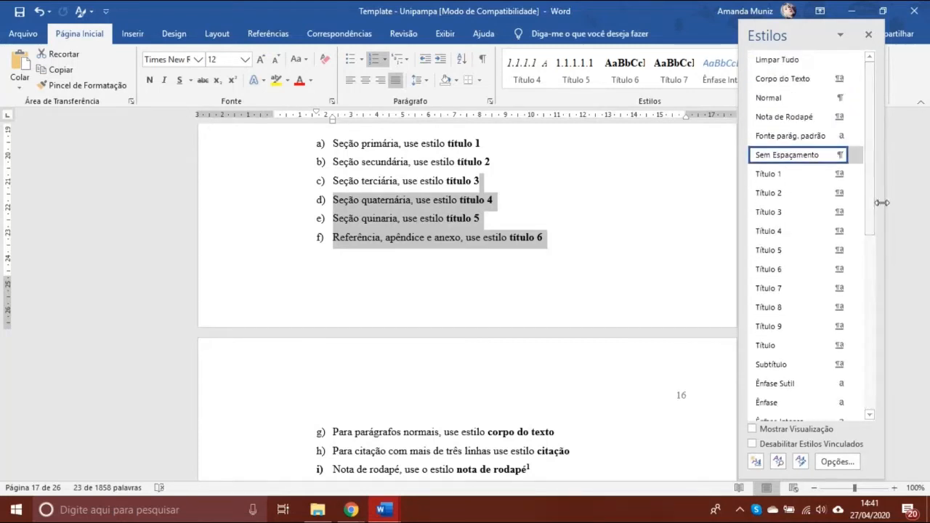
Look through the whole list of styles in the Estilos pane, including the Citação, Sumário, Rodapé and Nota de Rodapé entries
left_click(577, 211)
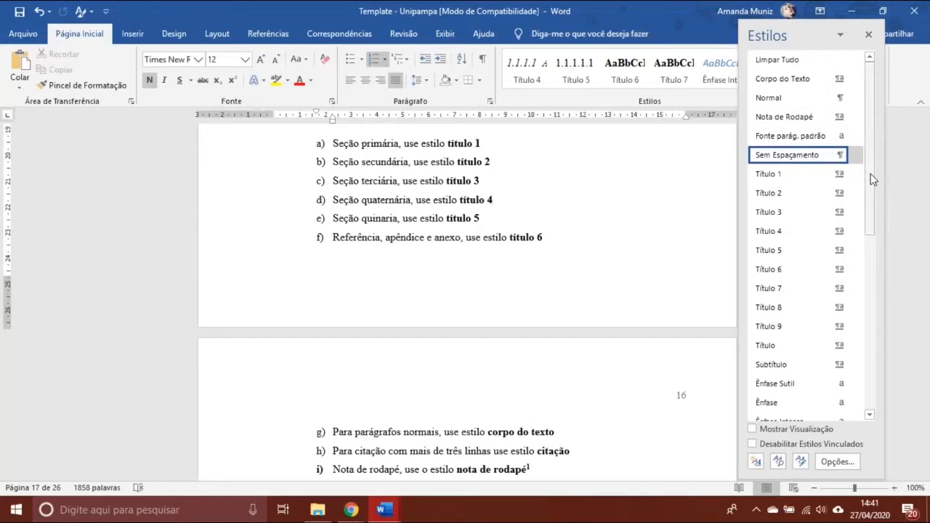
left_click_drag(871, 179, 869, 280)
mouse_move(792, 249)
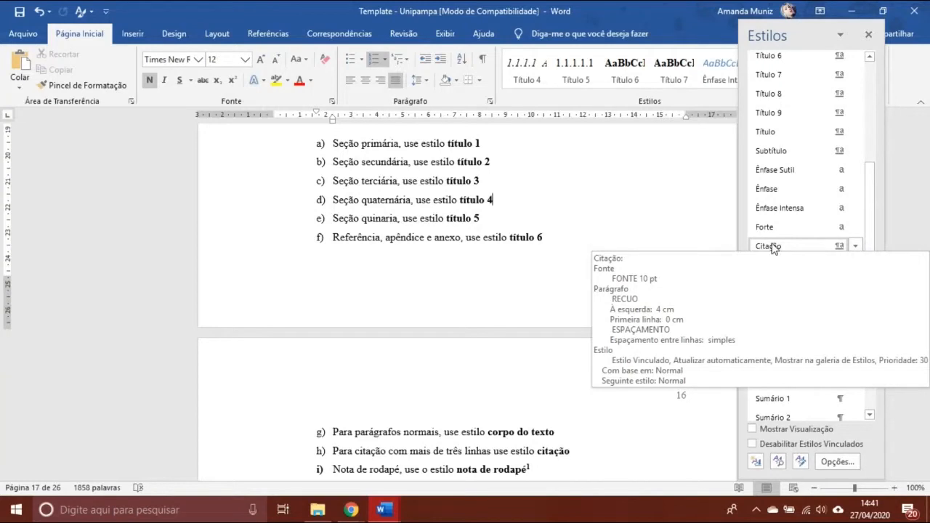
mouse_move(782, 268)
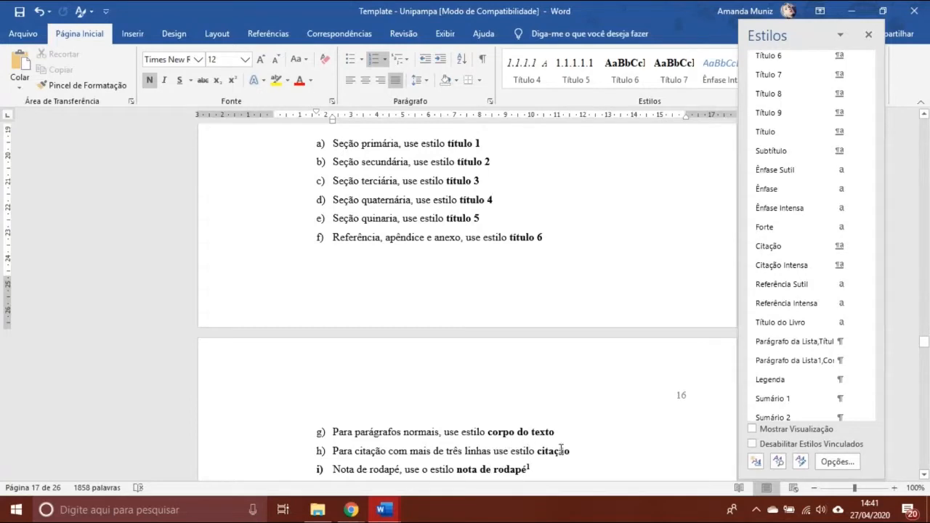
scroll(871, 361, "down", 2)
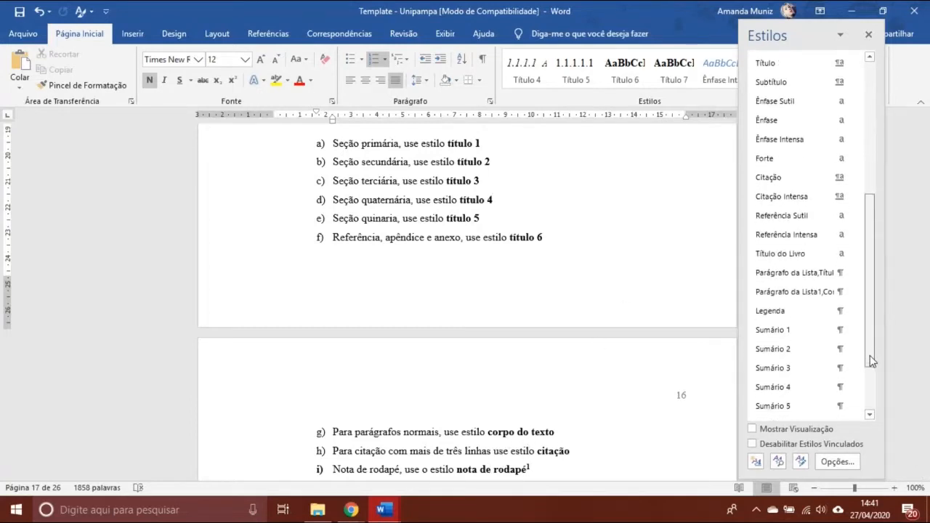
scroll(870, 361, "down", 3)
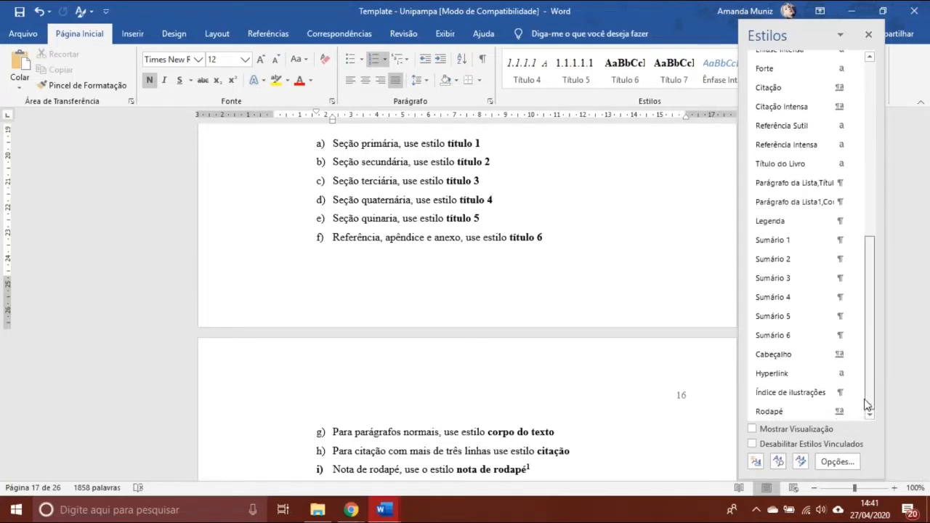
left_click_drag(866, 404, 888, 191)
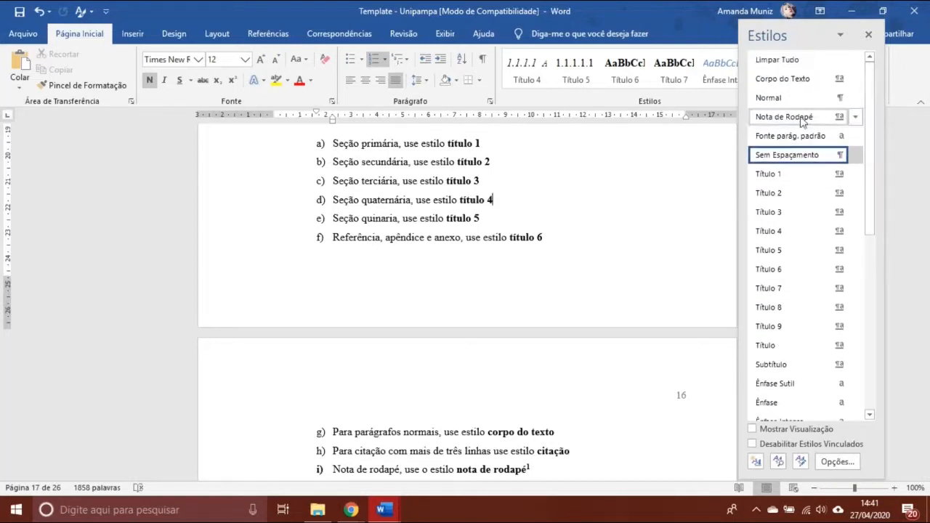
mouse_move(800, 123)
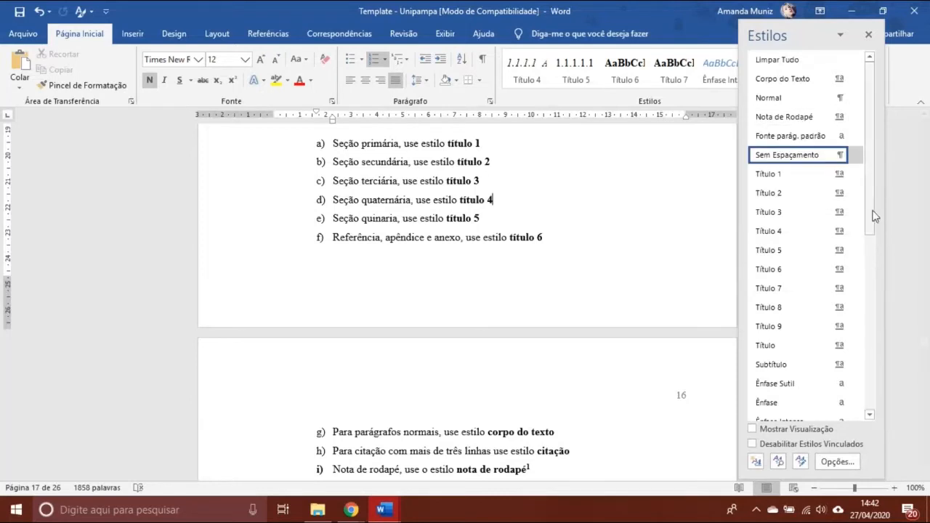
mouse_move(872, 211)
left_mouse_down()
mouse_move(854, 414)
mouse_move(866, 201)
left_mouse_up()
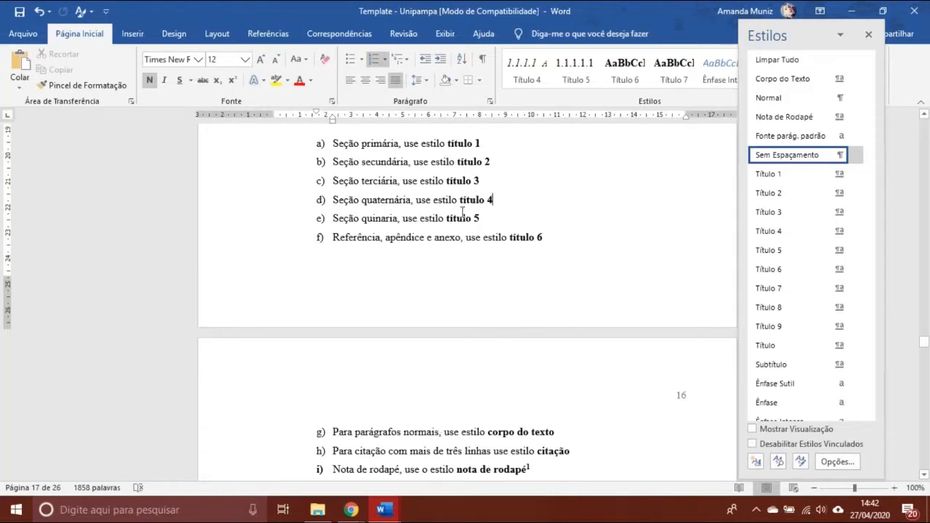
Compare the template's style recommendations, items a to i, with the styles offered in the Estilos pane
left_click(441, 462)
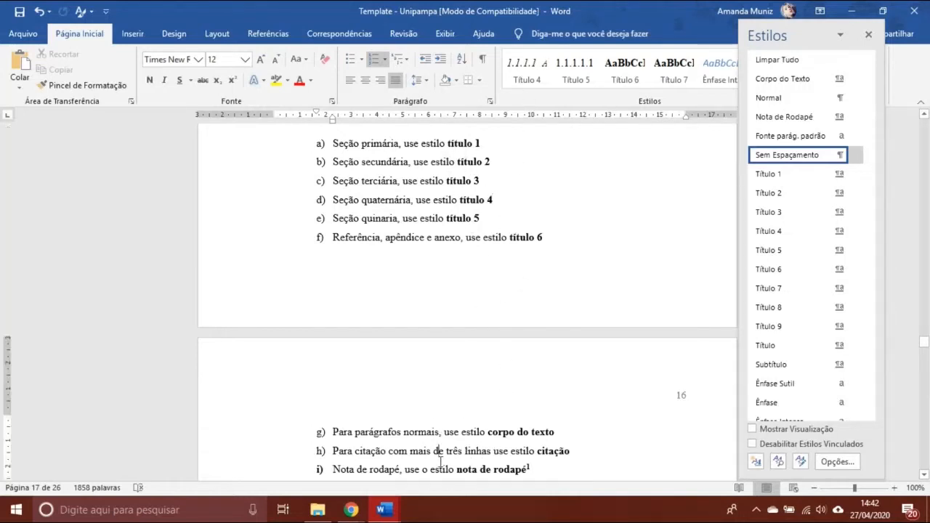
left_click(296, 141)
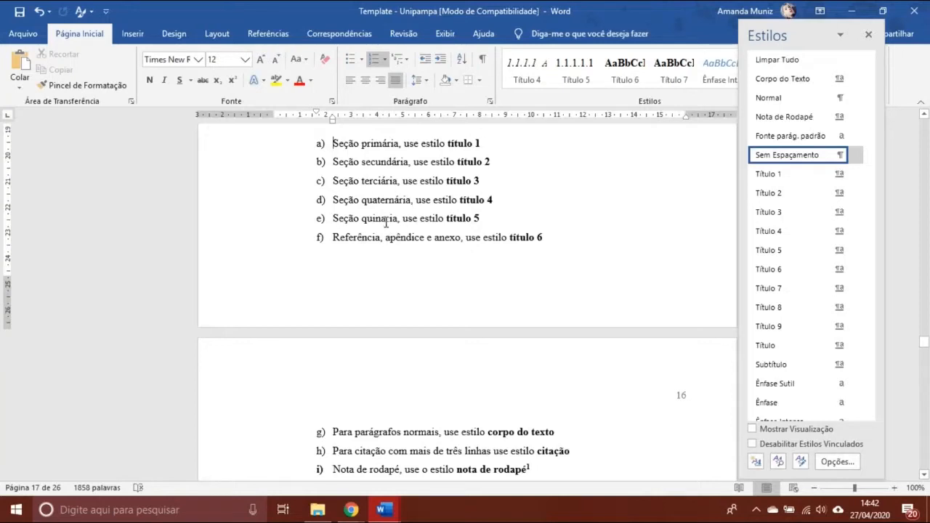
left_click(400, 450)
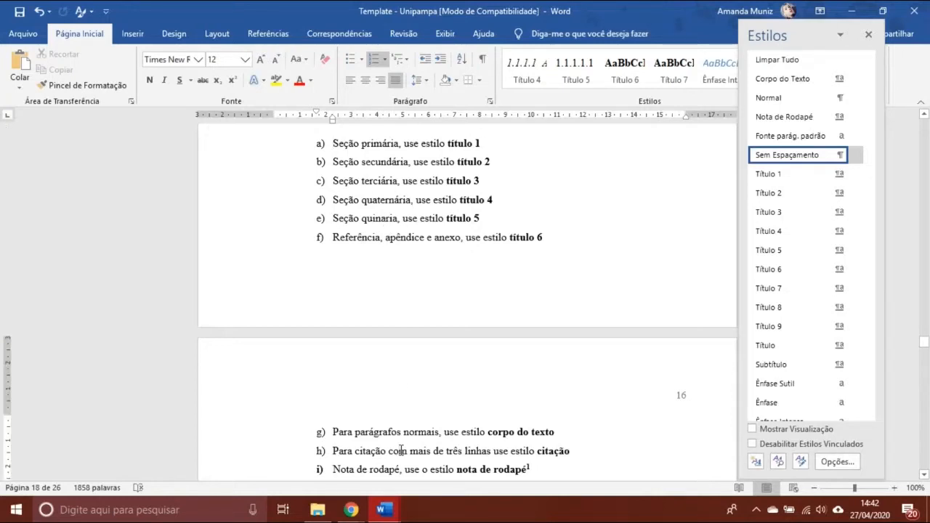
scroll(401, 451, "down", 3)
left_click(400, 450)
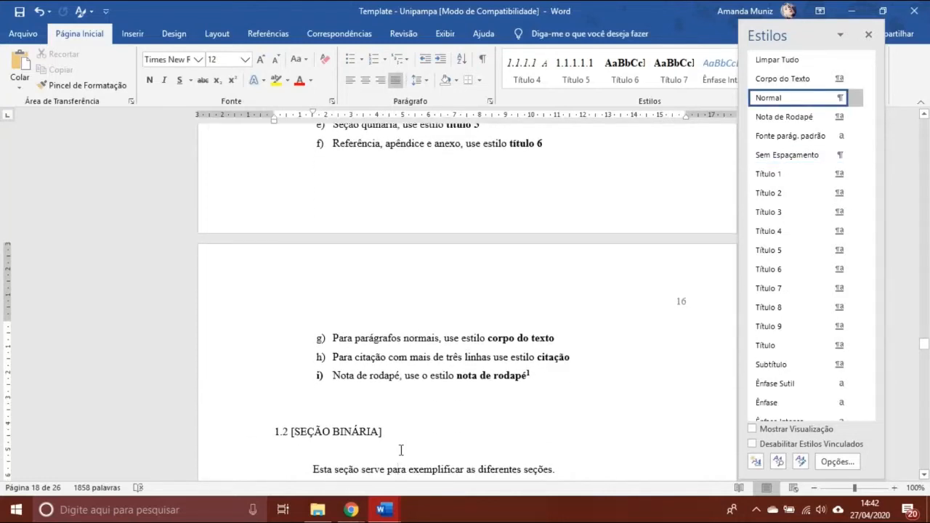
key("Up")
key("Up")
key("Up")
key("Up")
key("Up")
key("Up")
key("Up")
key("Up")
key("Up")
key("Up")
key("Up")
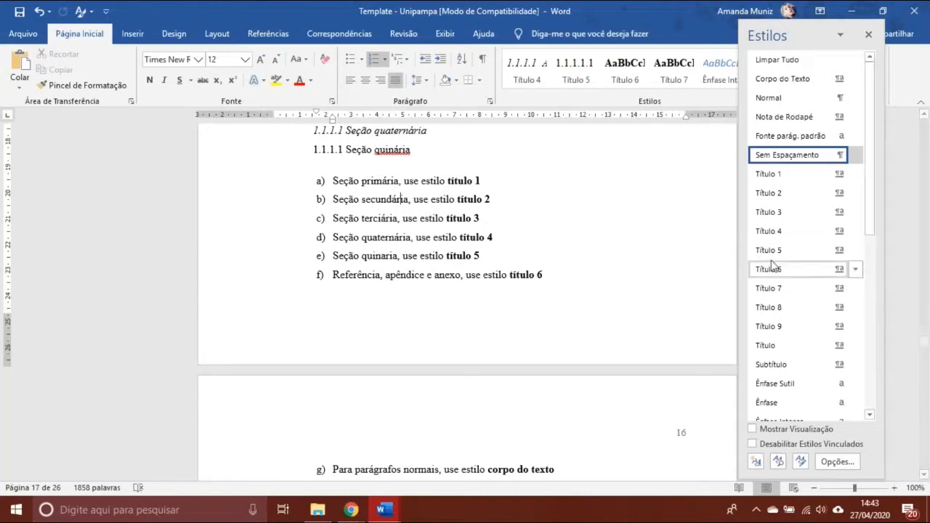
left_click(560, 318)
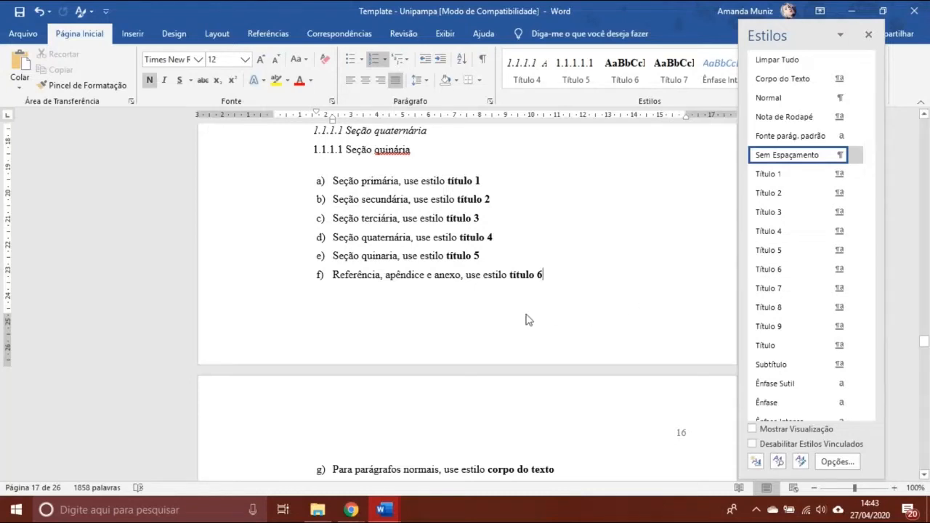
Examine the 1.2 [SEÇÃO BINÁRIA] example and check which style its 1.2.2 [Seção Terciária] heading uses
left_click(450, 230)
key("Down")
key("Down")
key("Down")
key("Down")
key("Down")
key("Down")
key("Down")
key("Down")
key("Down")
key("Down")
key("Down")
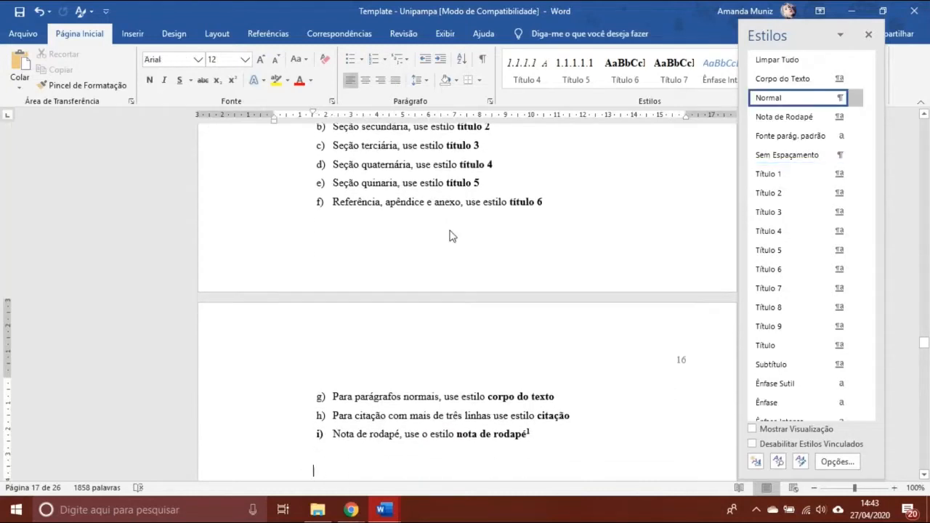
key("Down")
key("Down")
key("Down")
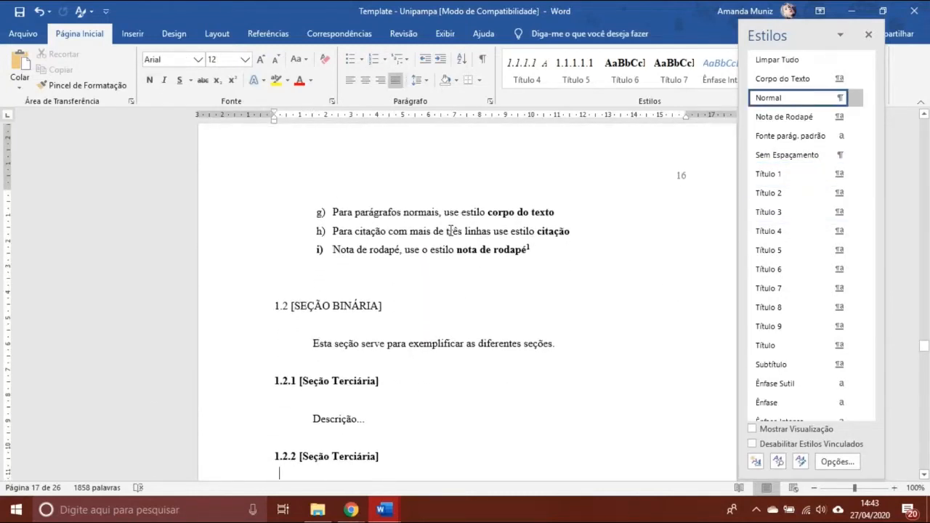
left_click(235, 276)
left_click(351, 304)
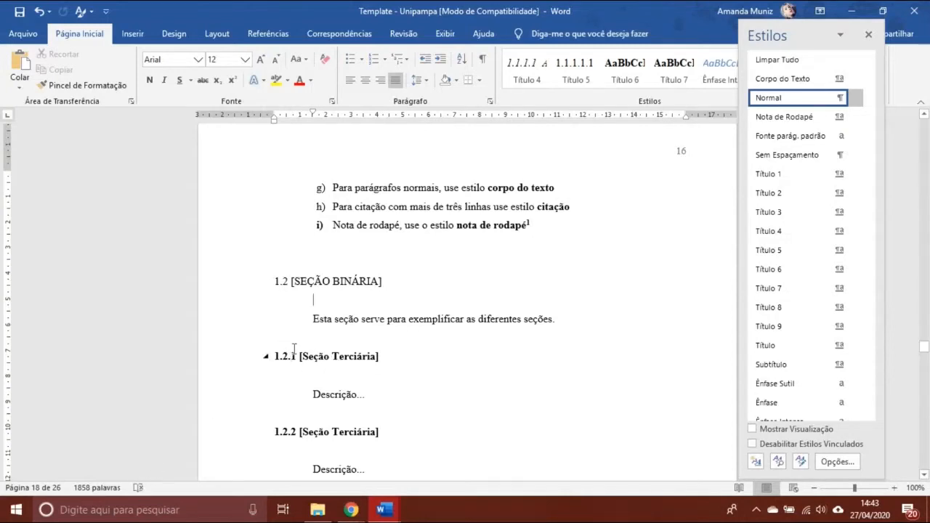
left_click(324, 434)
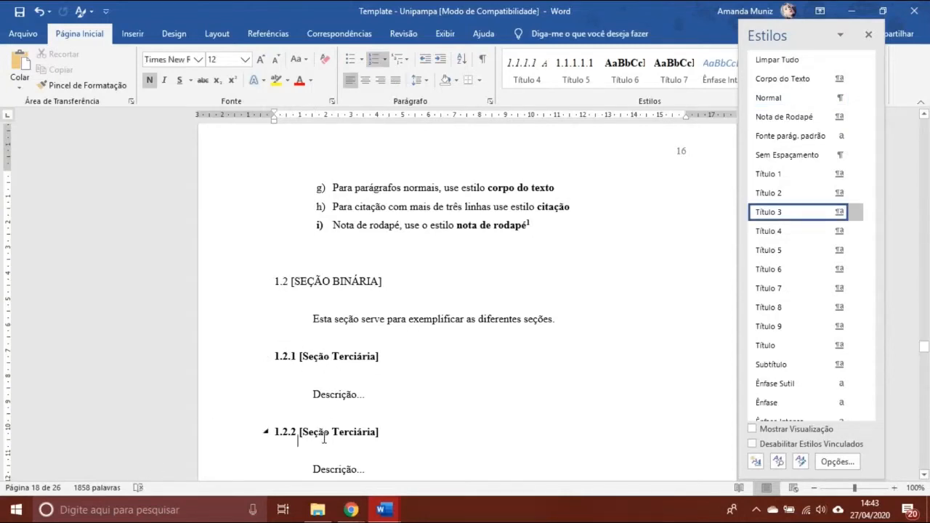
Replace the ellipsis after Descrição under heading 1.2.2 so the sample paragraph reads "Descrição escrevendo."
key("Down")
key("Down")
key("Down")
key("Up")
key("Up")
key("Up")
key("Up")
key("Up")
key("Up")
key("Up")
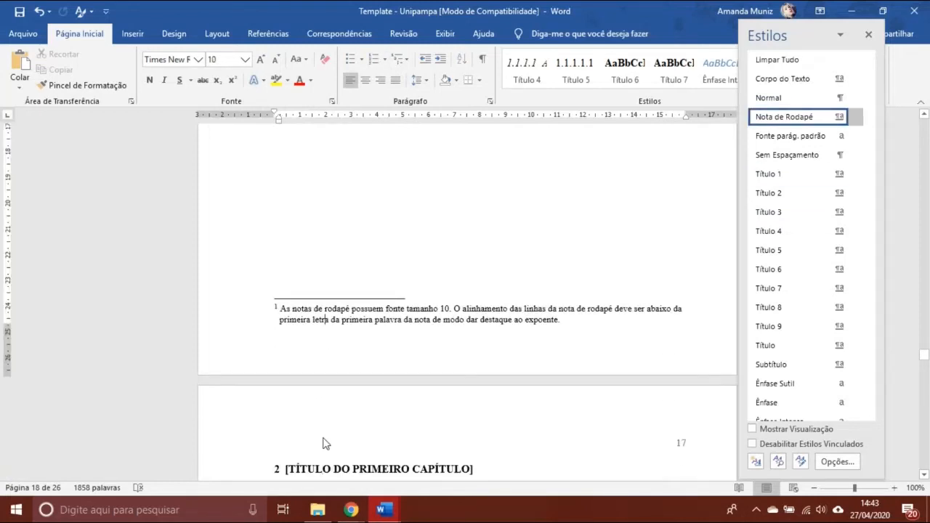
key("End")
key("Return")
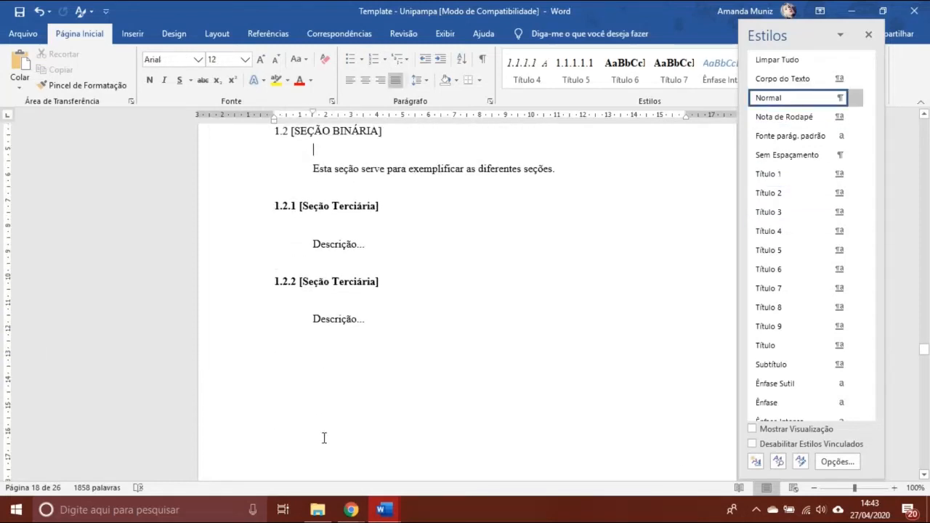
double_click(363, 319)
key("Delete")
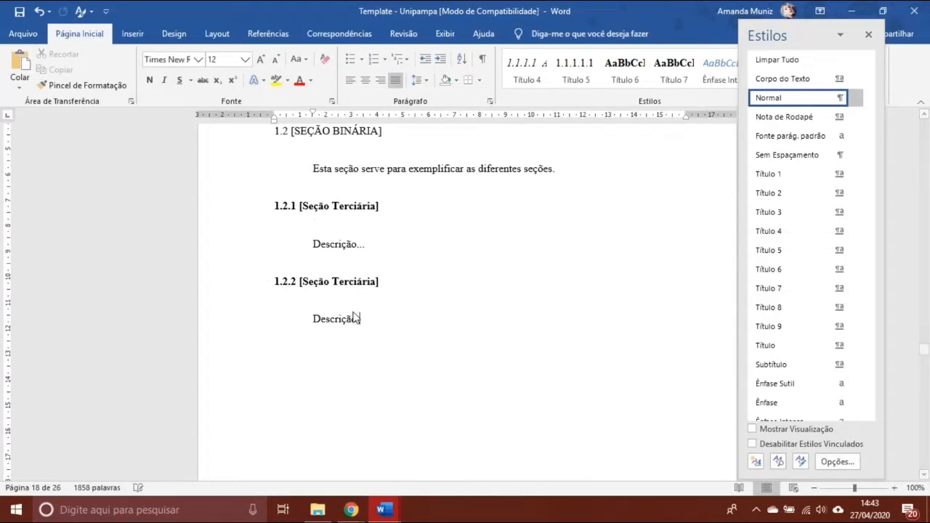
type("escrevendo")
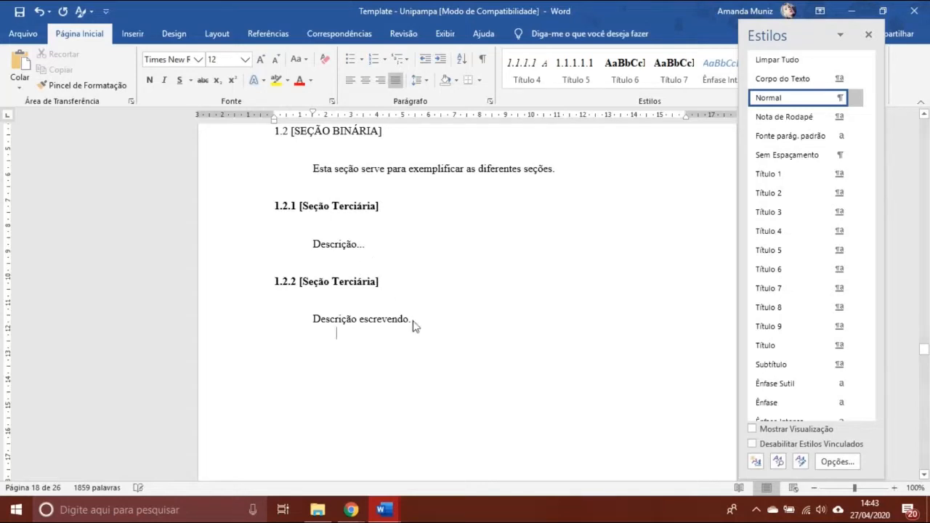
Add the line "Seção Quternária" as a separate paragraph below "Descrição escrevendo."
key("Return")
type("Seção qu")
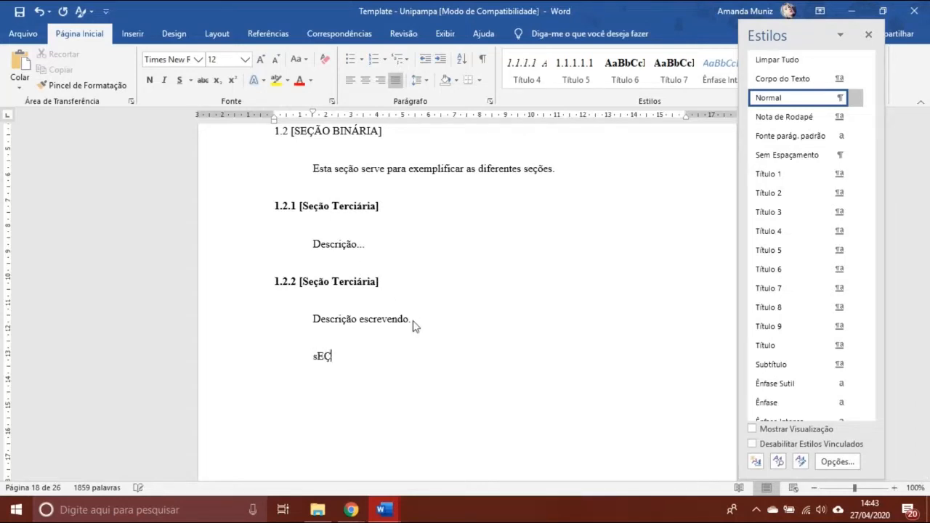
type("ATERNÁRIA")
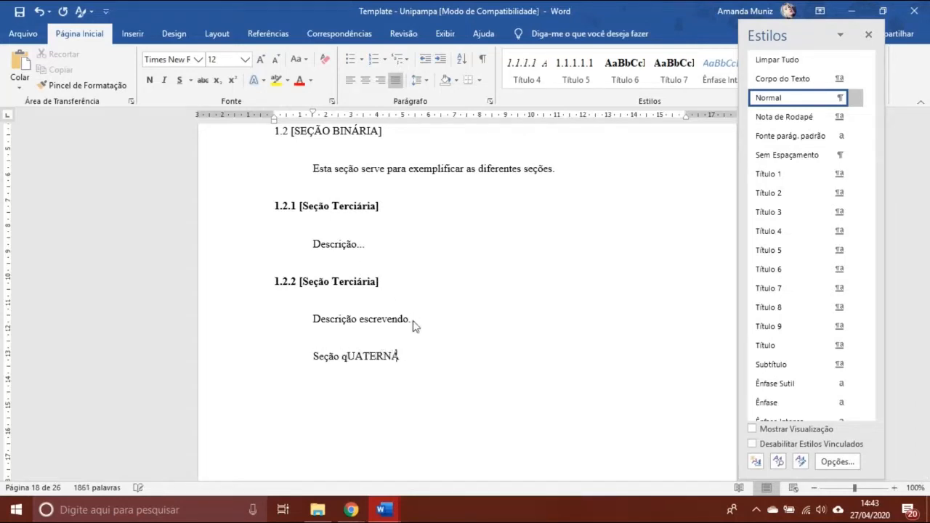
key("BackSpace")
key("BackSpace")
key("BackSpace")
key("BackSpace")
key("BackSpace")
key("BackSpace")
key("BackSpace")
key("BackSpace")
key("BackSpace")
type("Qutérn")
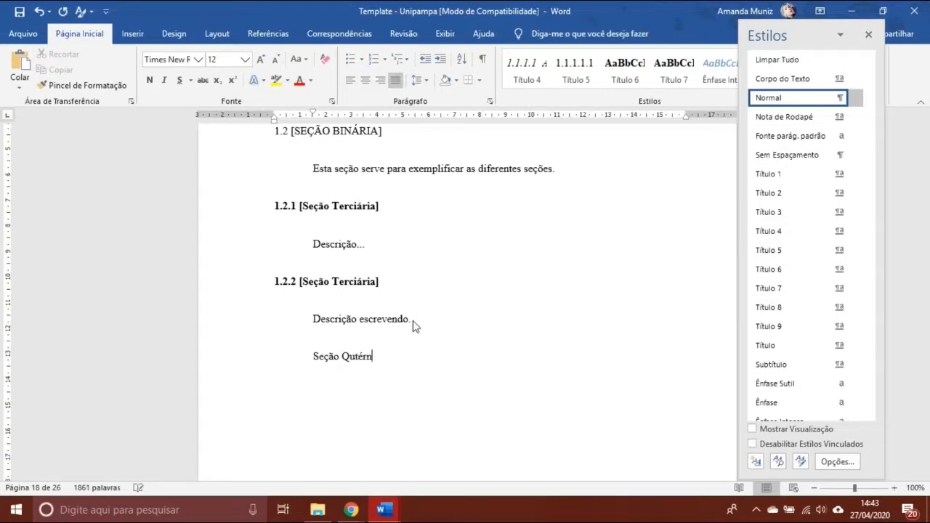
key("BackSpace")
key("BackSpace")
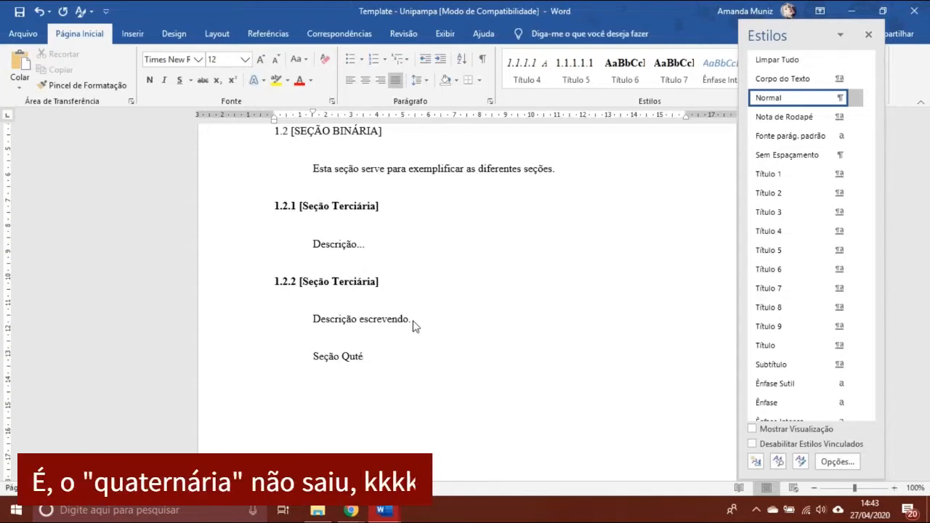
type("ária")
Check in the template's list of recommendations which style a quaternary section heading should use
key("Up")
key("Up")
key("Up")
key("Up")
key("Up")
key("Up")
key("Up")
key("Up")
key("Up")
key("Up")
key("Up")
key("Up")
key("Up")
key("Up")
key("Up")
key("Up")
key("Up")
key("Up")
key("Up")
key("Up")
key("Up")
key("Up")
key("Up")
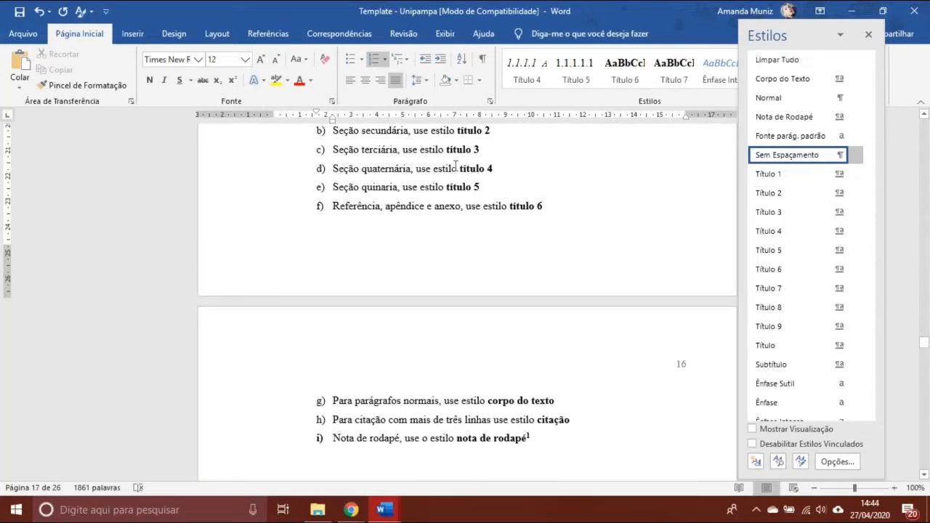
key("Down")
key("Down")
key("Down")
key("Down")
key("Down")
key("Down")
key("Down")
key("Down")
key("Down")
key("Down")
key("Down")
key("Down")
key("Down")
key("Down")
key("Down")
key("Down")
key("Down")
key("Down")
key("Down")
key("Down")
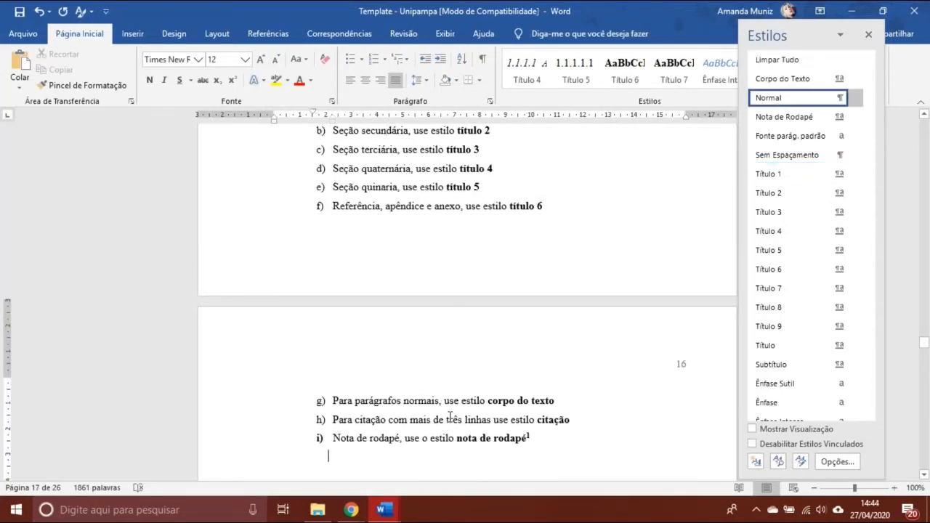
key("Down")
key("Down")
key("Down")
key("Down")
key("Down")
key("Down")
key("Down")
key("Down")
key("Down")
key("Down")
key("Down")
key("Down")
key("Down")
key("Down")
key("Down")
key("Down")
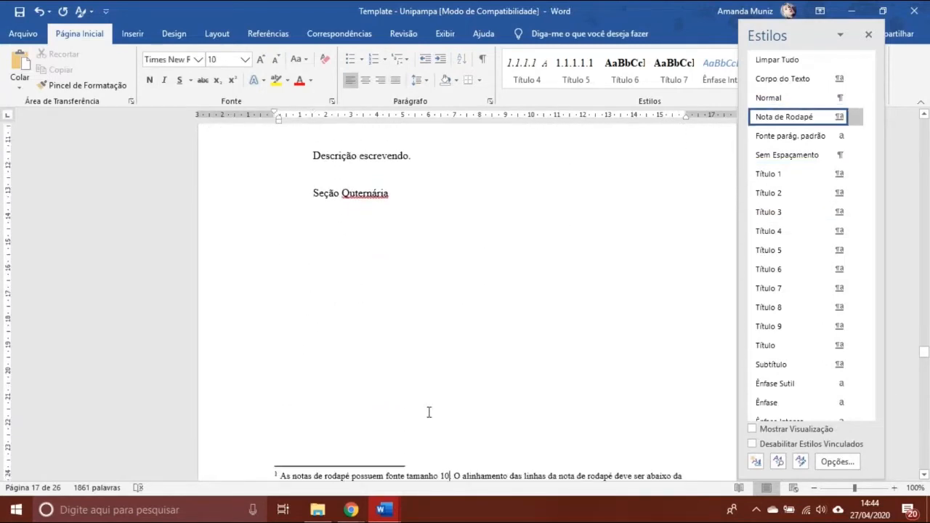
Apply the Título 4 style to the Seção Quternária line and correct its wording to "Seção Quaternária"
left_click(242, 201)
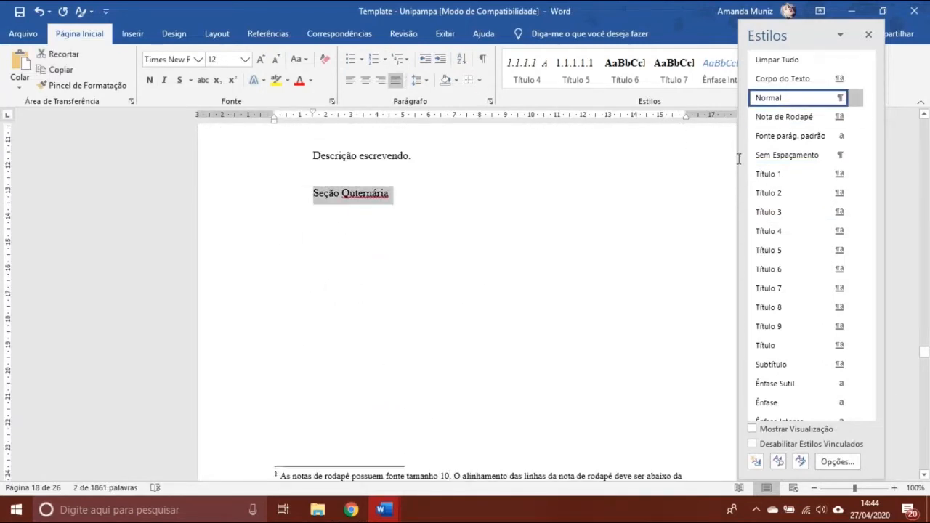
left_click(776, 231)
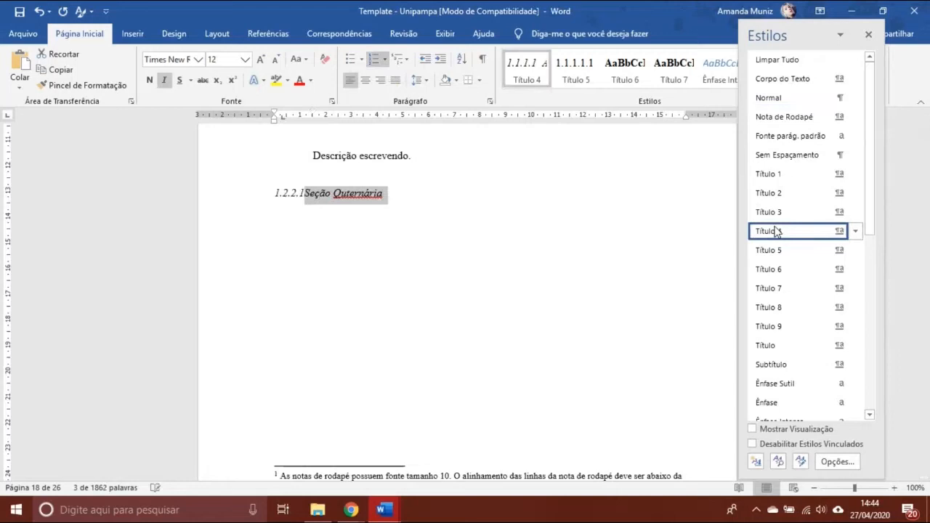
left_click(335, 191)
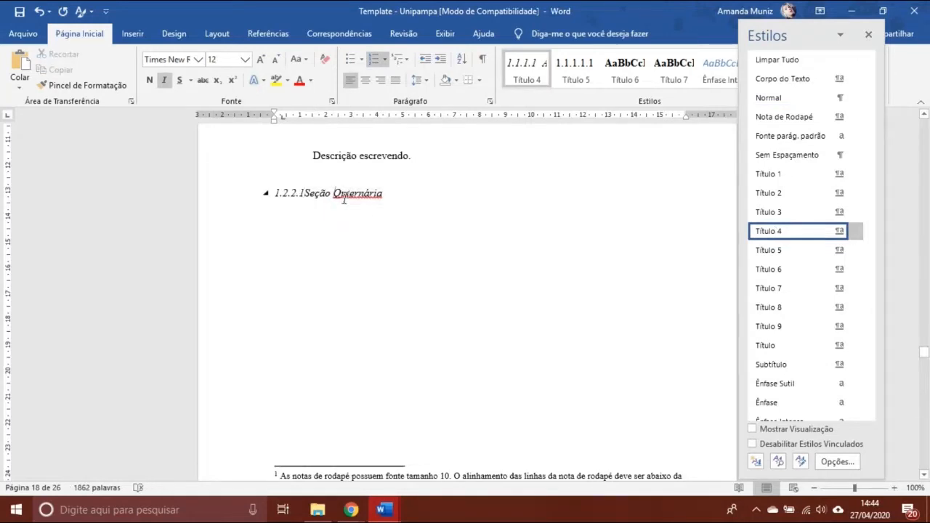
type("at")
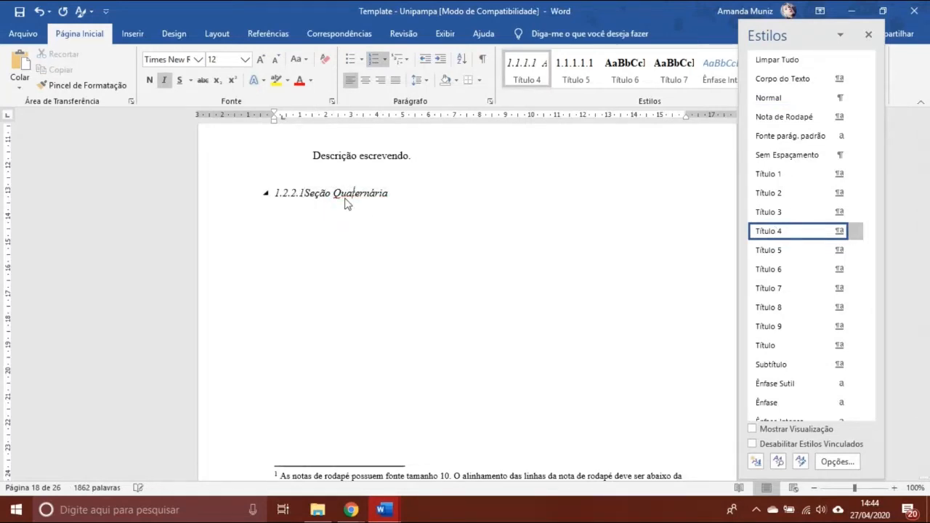
Delete the Seção Quaternária heading and apply the Título 1 style to the "Descrição escrevendo." paragraph
left_click(216, 201)
key("Delete")
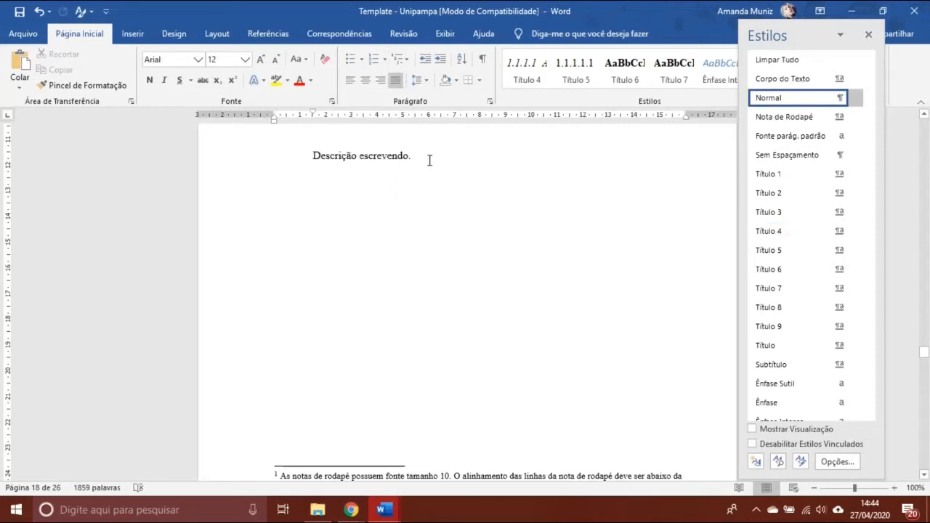
left_click(429, 160)
left_click(222, 159)
left_click(781, 175)
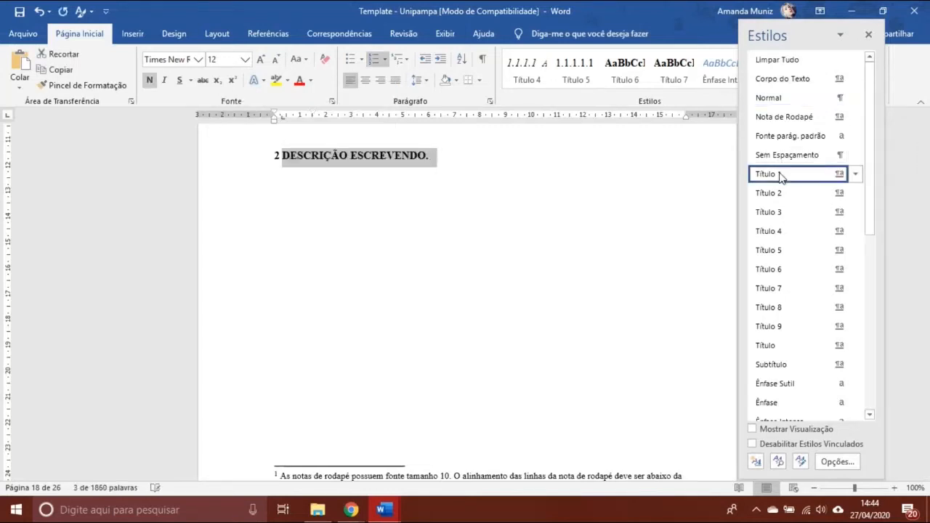
Add the paragraph "Começar a escrever." below the DESCRIÇÃO ESCREVENDO heading and give it the Corpo do Texto style
left_click(448, 155)
key("Return")
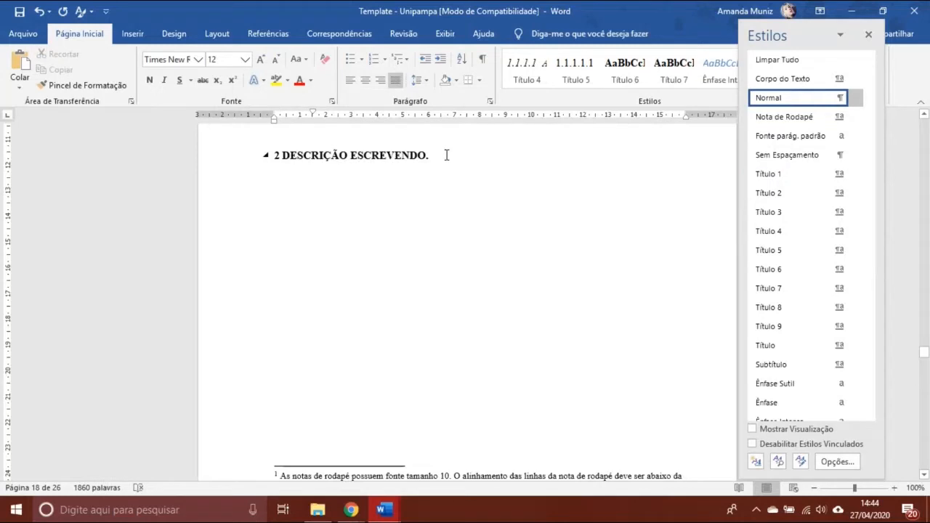
key("Return")
type("c")
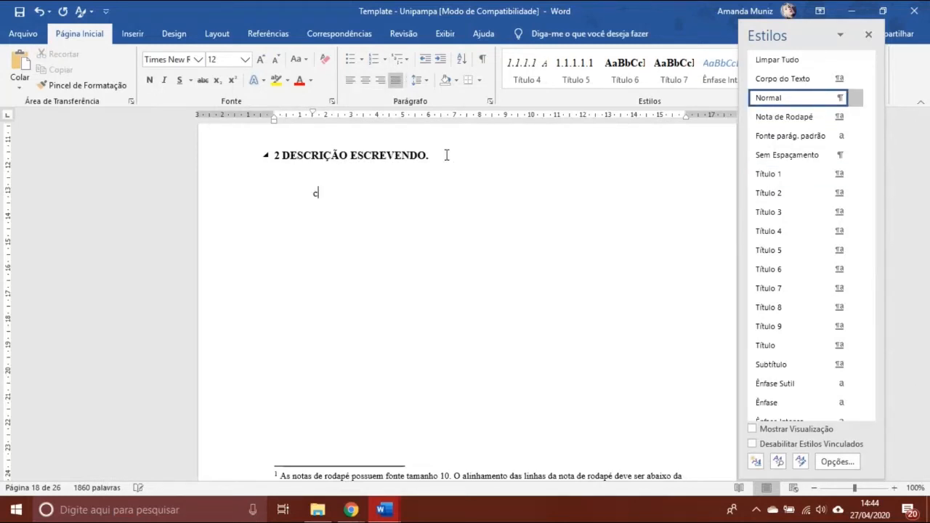
type("PMEÇ")
key("BackSpace")
key("BackSpace")
key("BackSpace")
key("BackSpace")
key("BackSpace")
type("Começar a escrever.")
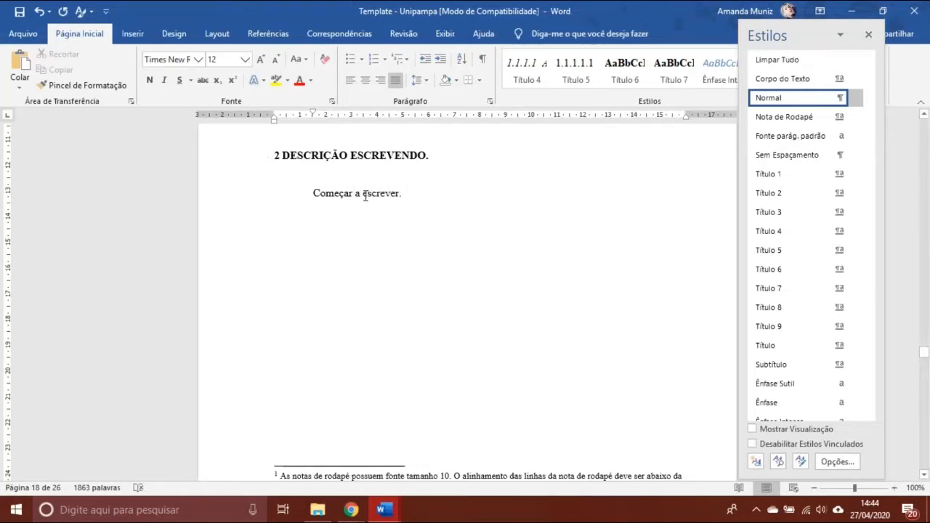
left_click(234, 206)
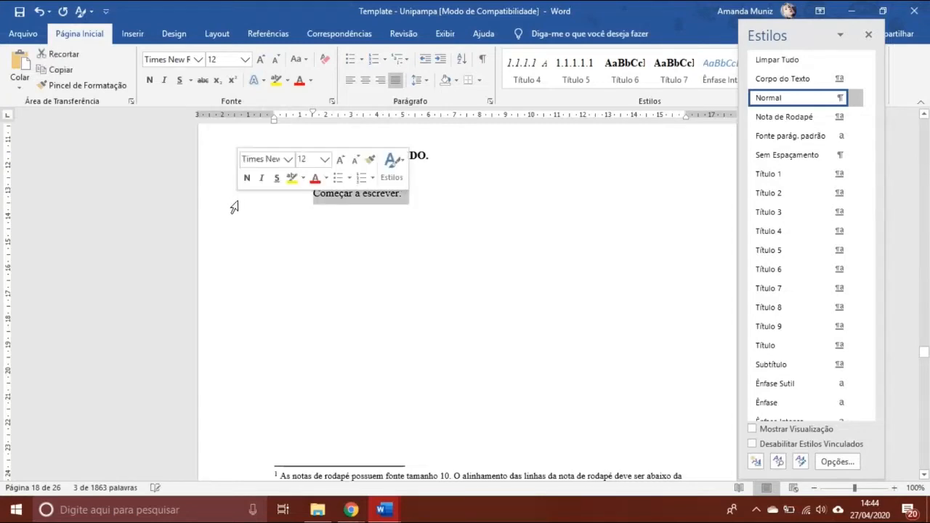
left_click(782, 79)
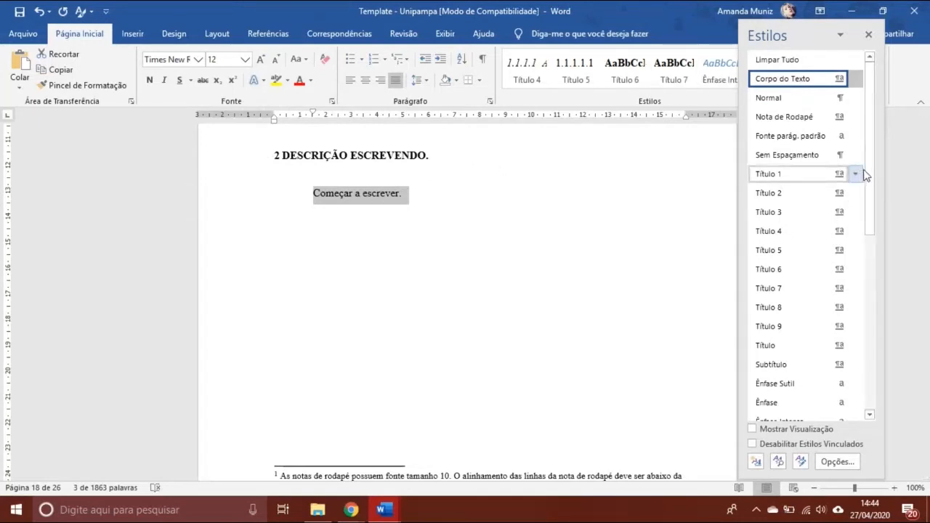
Try the Citação style on the "Começar a escrever." paragraph and return it to Corpo do Texto
scroll(869, 236, "down", 3)
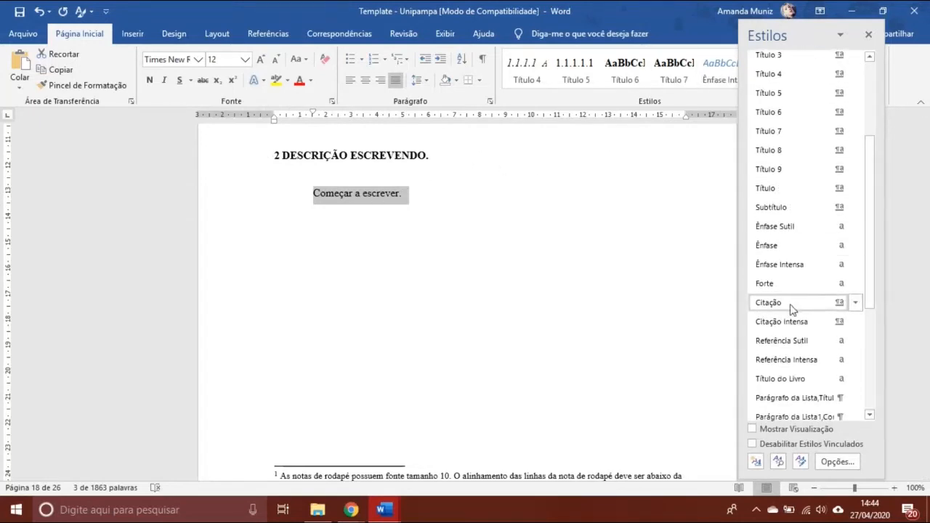
left_click(792, 305)
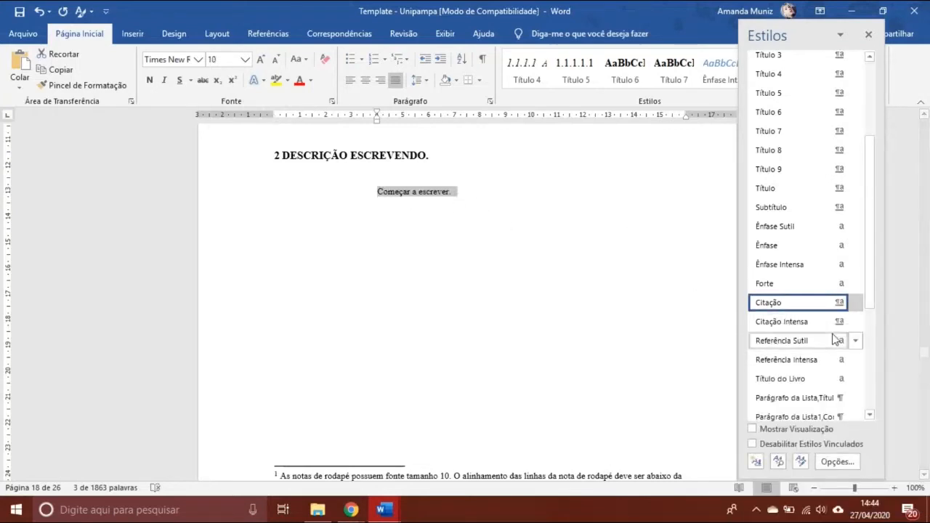
left_click_drag(876, 286, 868, 187)
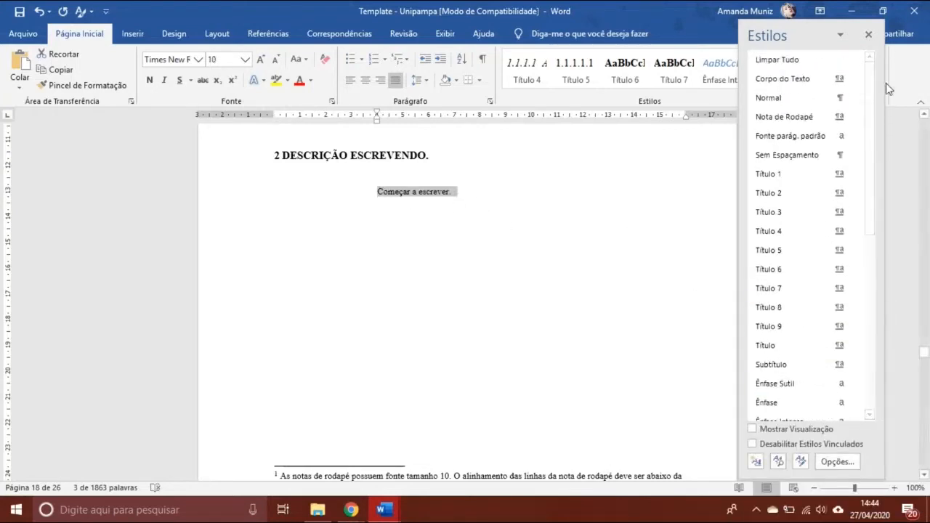
left_click(816, 83)
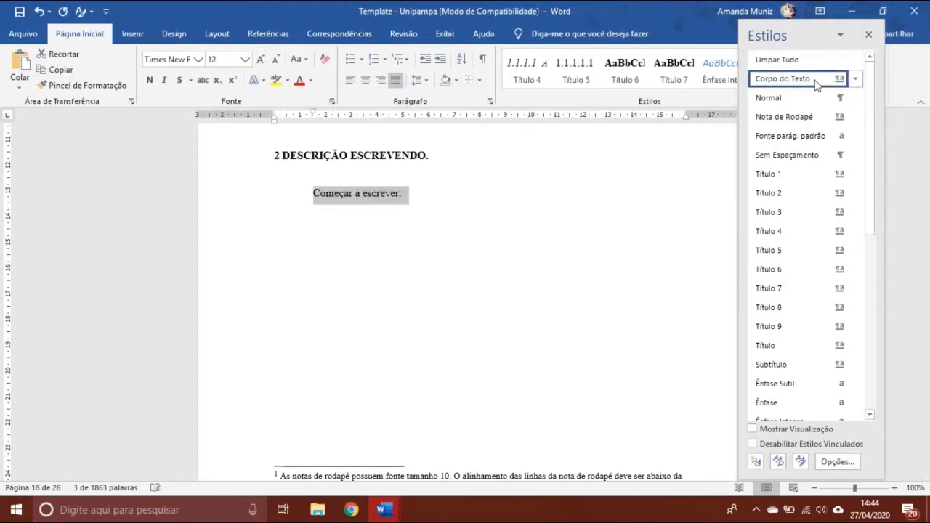
Insert a footnote after the word "escrever" with the text "Vou escrever na nota."
left_click(414, 208)
left_click(399, 194)
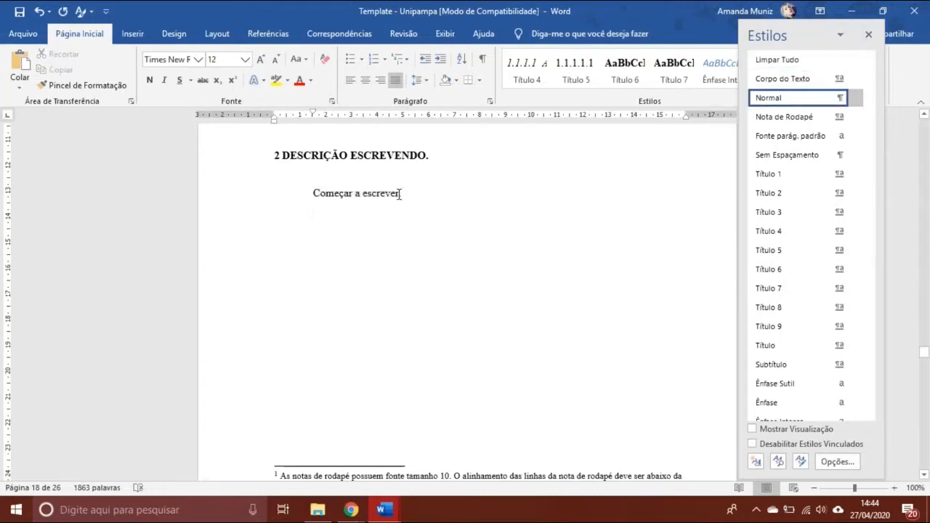
left_click(266, 41)
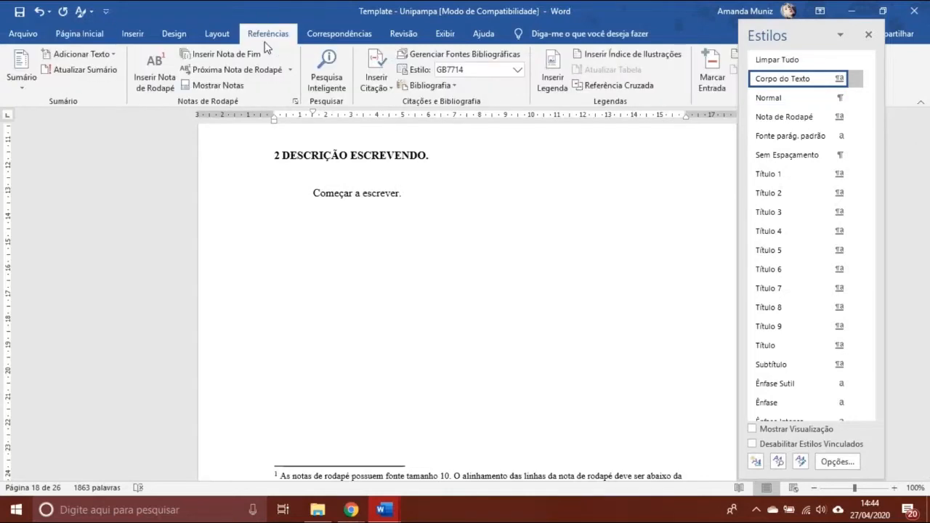
left_click(166, 71)
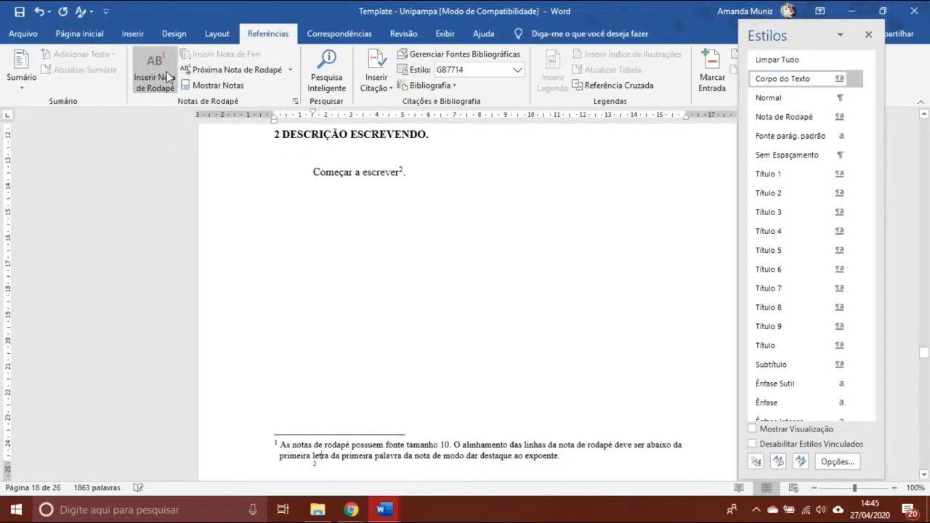
type("Vou escrever na n")
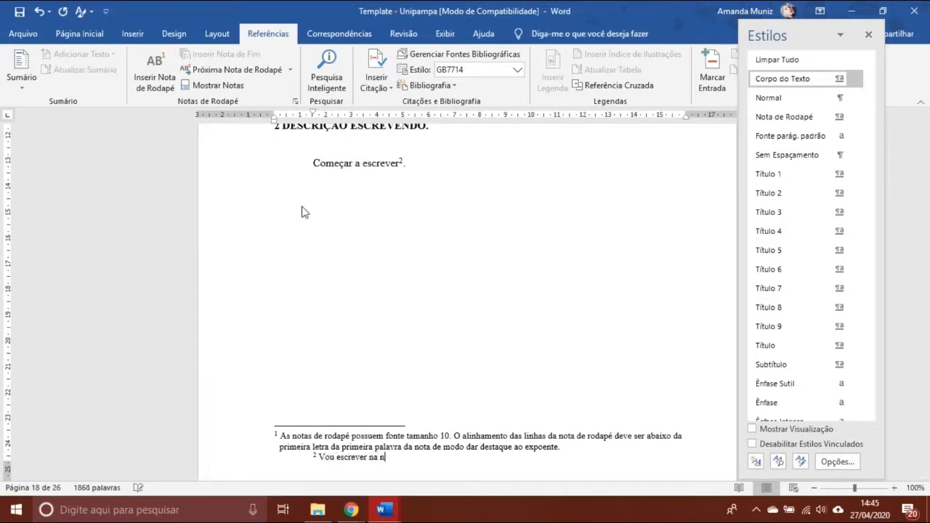
type("ota.")
Apply the Nota de Rodapé style to the whole "Vou escrever na nota." footnote
key("shift+Left")
key("shift+Left")
key("shift+Left")
key("shift+Left")
key("shift+Left")
key("shift+Left")
key("shift+Left")
key("shift+Left")
key("shift+Left")
key("shift+Left")
key("shift+Left")
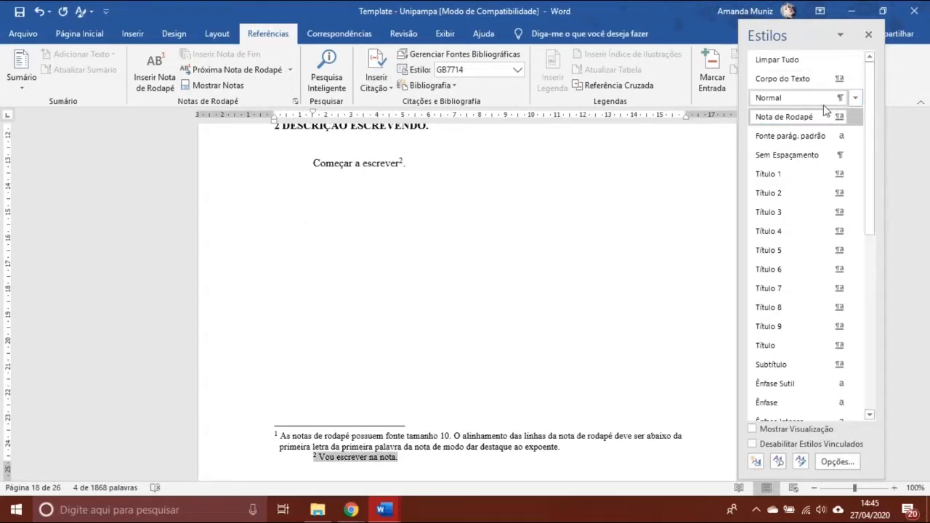
left_click(803, 119)
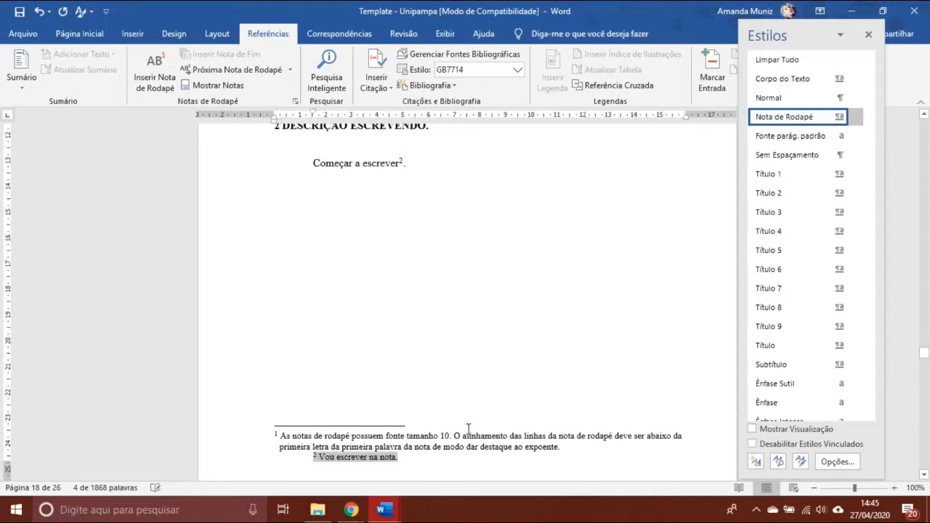
Remove the sample footnote and delete the DESCRIÇÃO ESCREVENDO heading with its "Começar a escrever." paragraph
key("Delete")
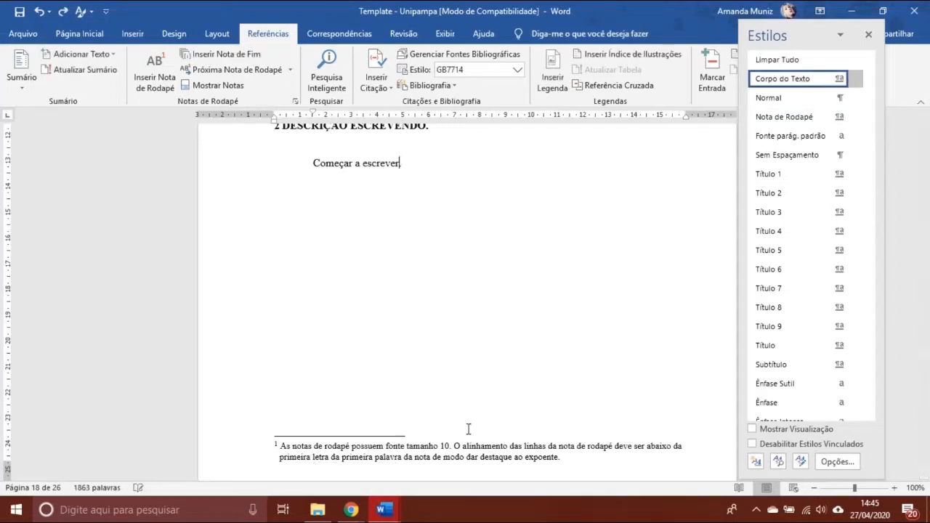
left_click(419, 250)
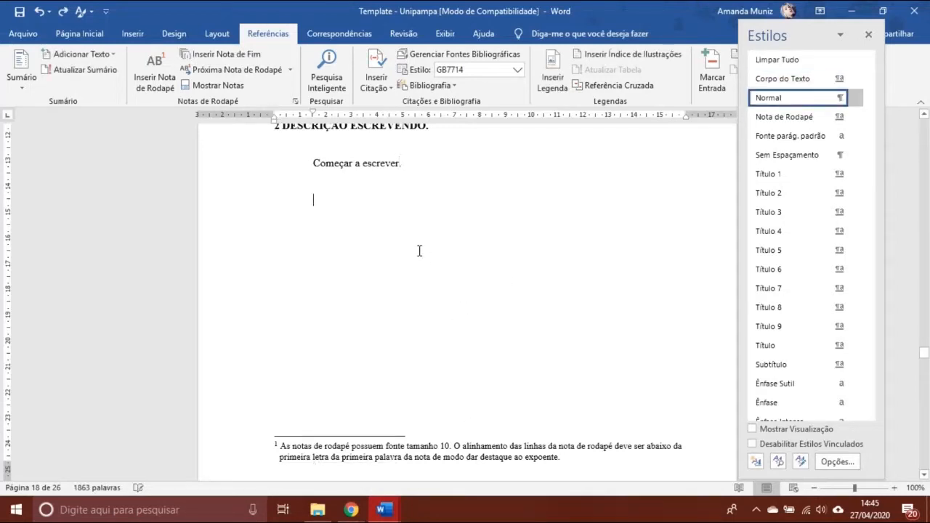
key("Up")
key("Up")
key("Up")
key("Up")
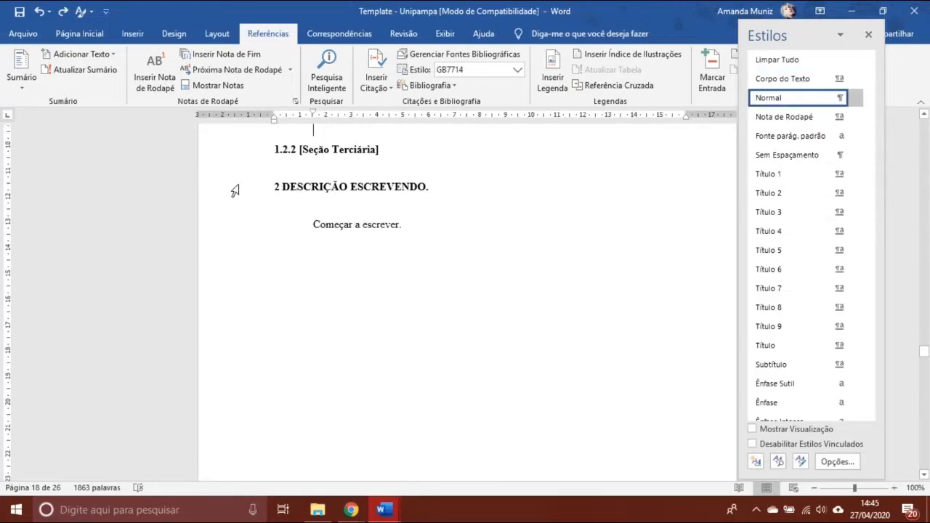
left_click(234, 191)
key("shift+Down")
key("Delete")
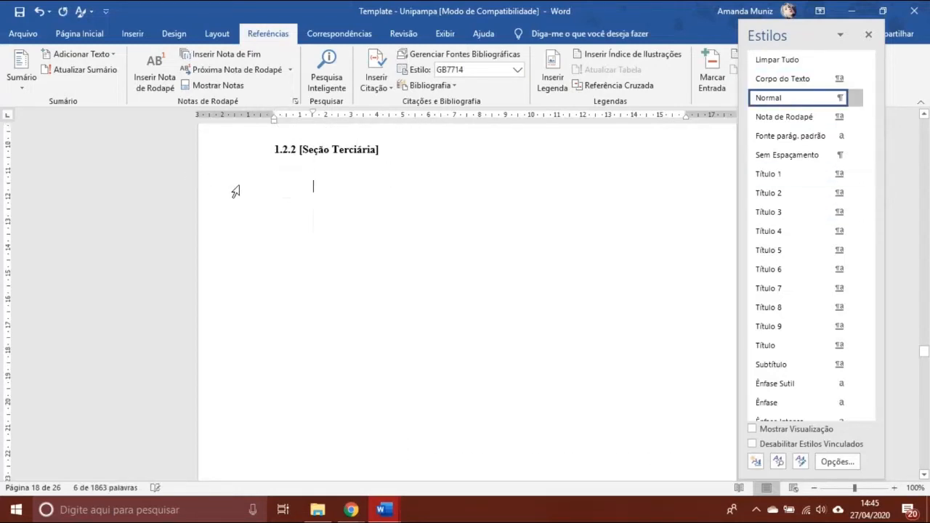
Review the example sections 1.2 to 1.2.2 and the style recommendations g to i above them
key("Up")
key("Up")
key("Up")
key("Up")
key("Up")
key("Up")
key("Up")
key("Up")
key("Up")
key("Up")
key("Up")
key("Up")
key("Up")
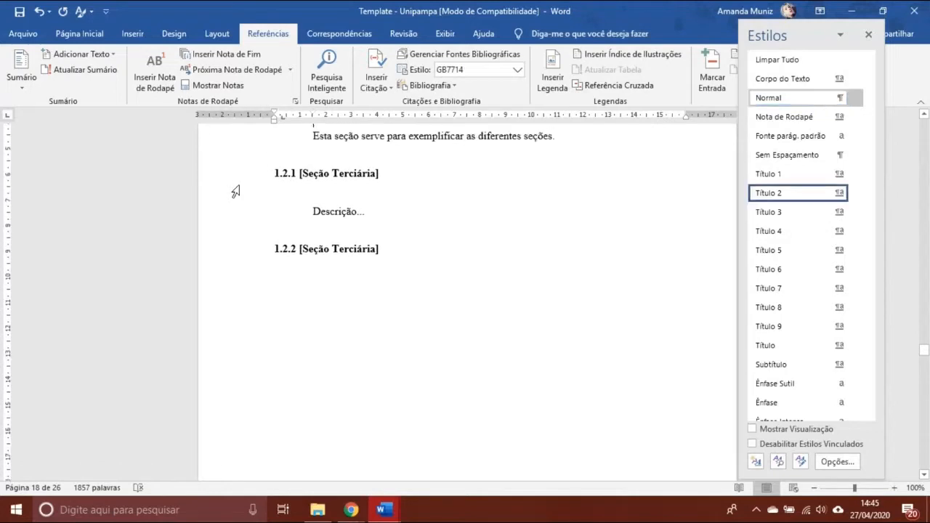
key("Down")
key("Down")
key("Down")
key("Down")
key("Down")
key("Down")
key("Down")
key("Down")
key("Down")
key("Down")
key("Down")
key("Down")
key("Down")
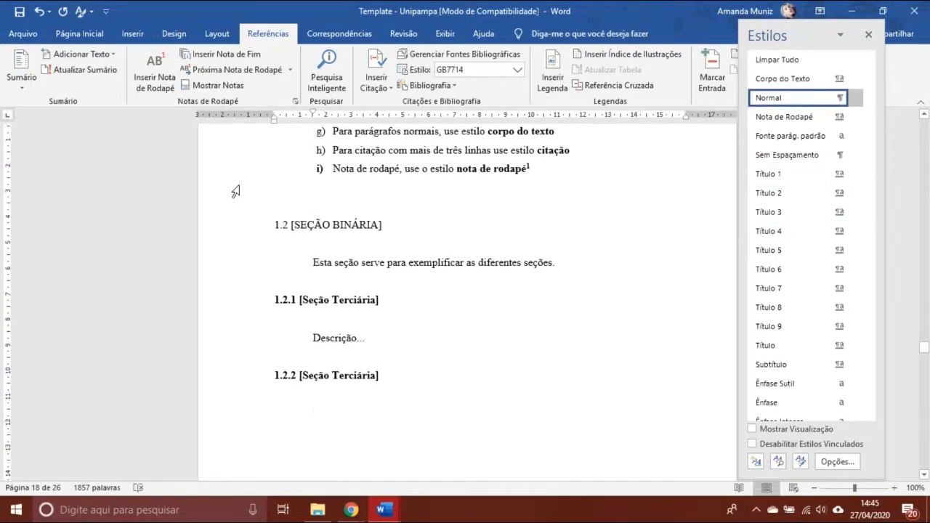
Review the style recommendations and the 1.1 RECOMENDAÇÕES DE USO section, back up to the template's normalization links
key("Up")
key("Up")
key("Up")
key("Up")
key("Up")
key("Up")
key("Up")
key("Up")
key("Up")
key("Up")
key("Up")
key("Up")
key("Up")
key("Up")
key("Up")
key("Up")
key("Up")
key("Up")
key("Up")
key("Up")
key("Up")
key("Up")
key("Up")
key("Up")
key("Up")
key("Up")
key("Up")
key("Up")
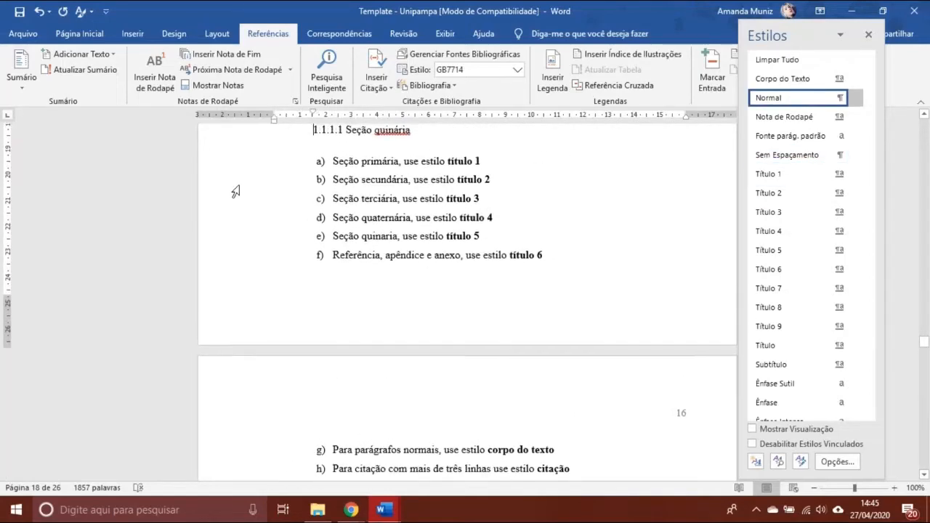
key("Up")
key("Up")
key("Up")
key("Up")
key("Up")
key("Up")
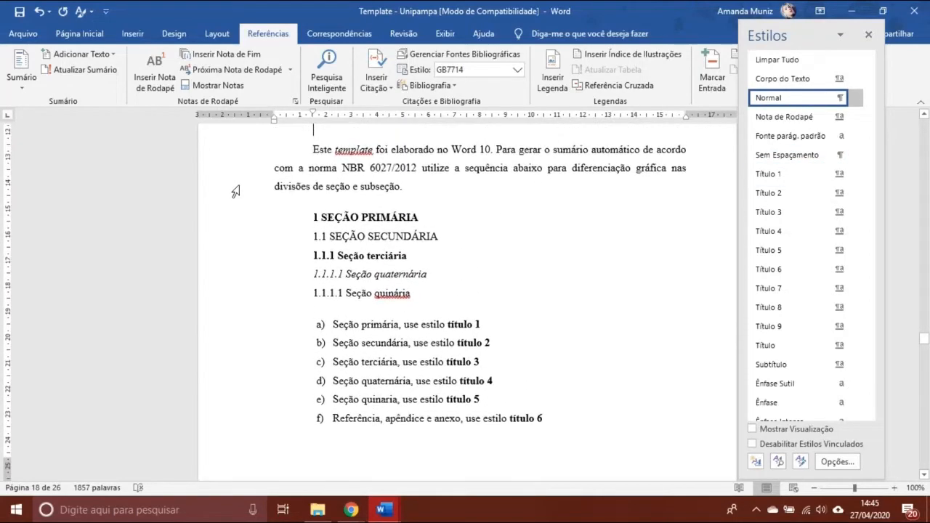
key("Up")
key("Up")
key("Up")
key("Up")
key("Up")
key("Up")
key("Up")
key("Up")
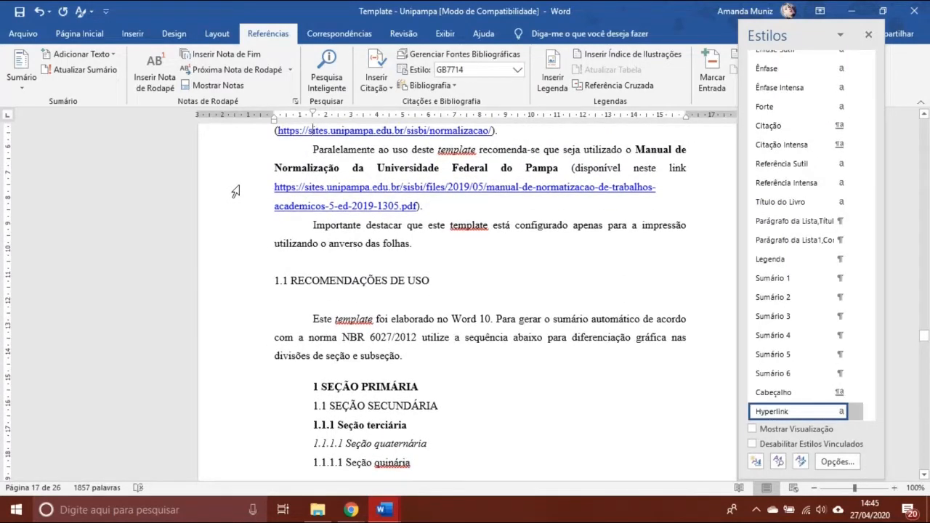
Look through the template from section 1.1 down to chapter 2 and its 2.1 [TÍTULO BINÁRIO] section
key("Down")
key("Down")
key("Down")
key("Down")
key("Down")
key("Down")
key("Down")
key("Down")
key("Down")
key("Down")
key("Down")
key("Down")
key("Down")
key("Down")
key("Down")
key("Down")
key("Down")
key("Down")
key("Down")
key("Down")
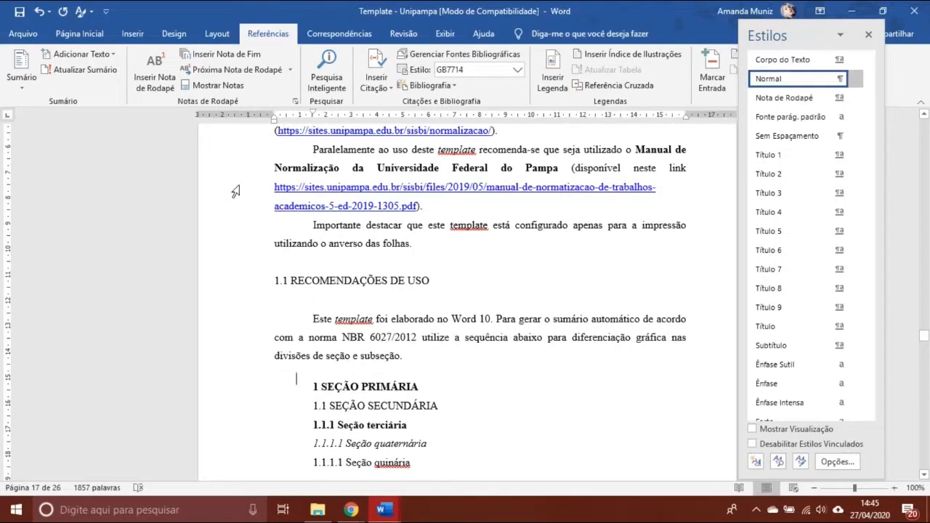
key("Down")
key("Down")
key("Down")
key("Down")
key("Down")
key("Down")
key("Down")
key("Down")
key("Down")
key("Down")
key("Down")
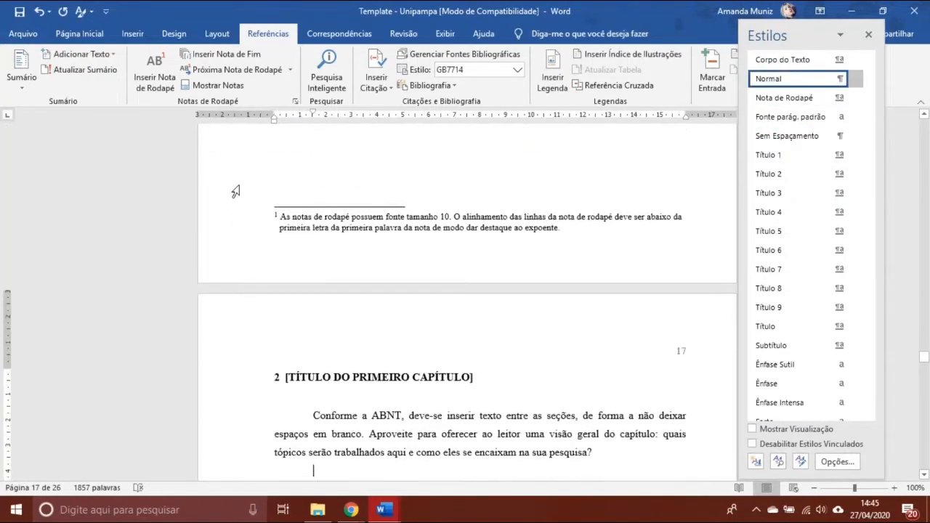
key("Down")
key("Down")
key("Down")
key("Down")
key("Down")
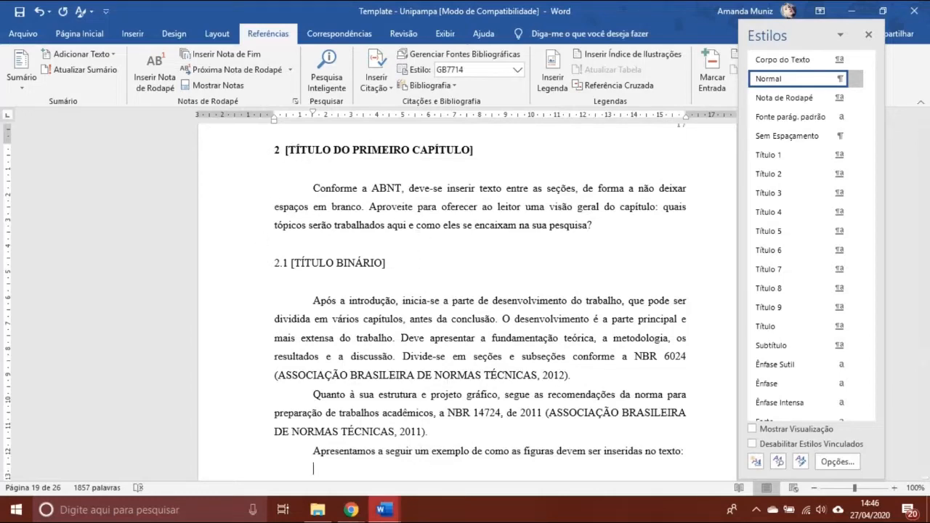
Switch to the "Rock e Direitos humanos - correções" document and copy everything from the title through the Palavras-chave line
mouse_move(383, 509)
left_click(433, 479)
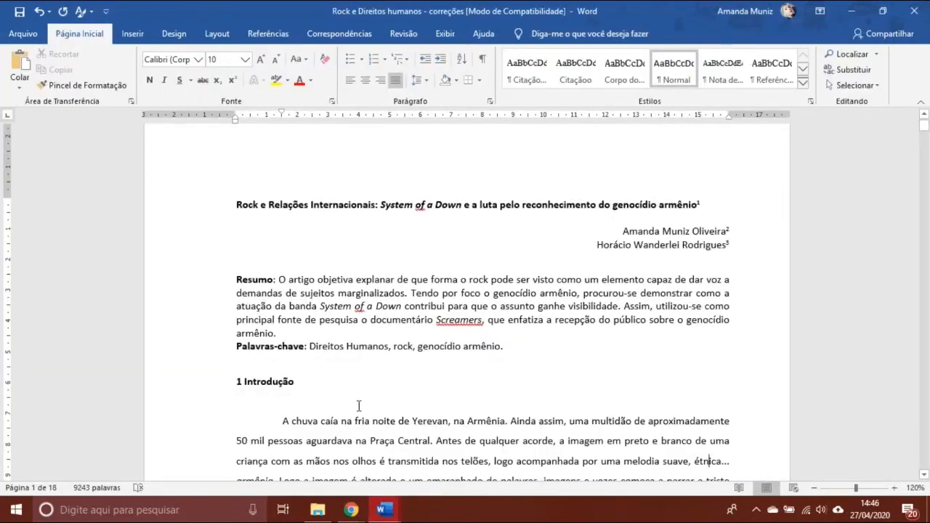
left_click(197, 209)
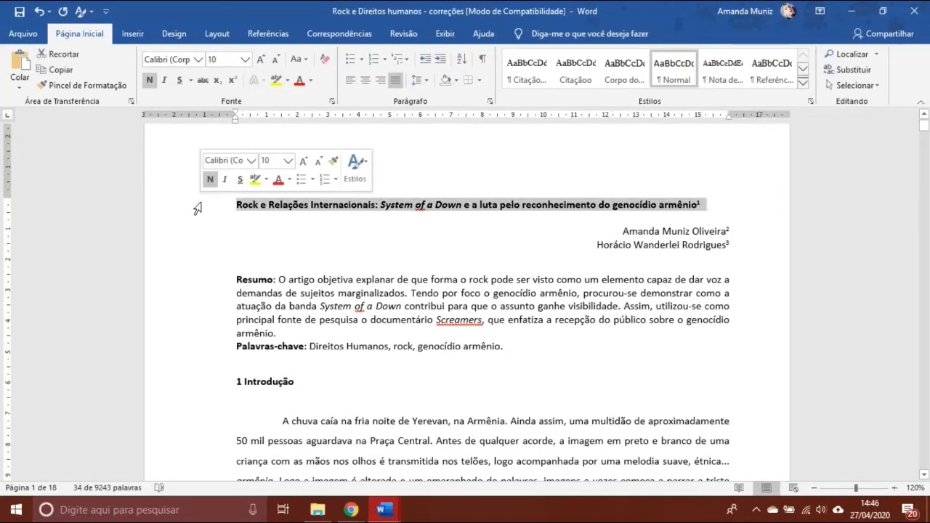
key("shift+Down")
key("shift+Down")
key("shift+Down")
key("shift+Down")
key("shift+Down")
key("shift+Down")
key("shift+Down")
key("shift+Down")
key("shift+Down")
key("shift+Down")
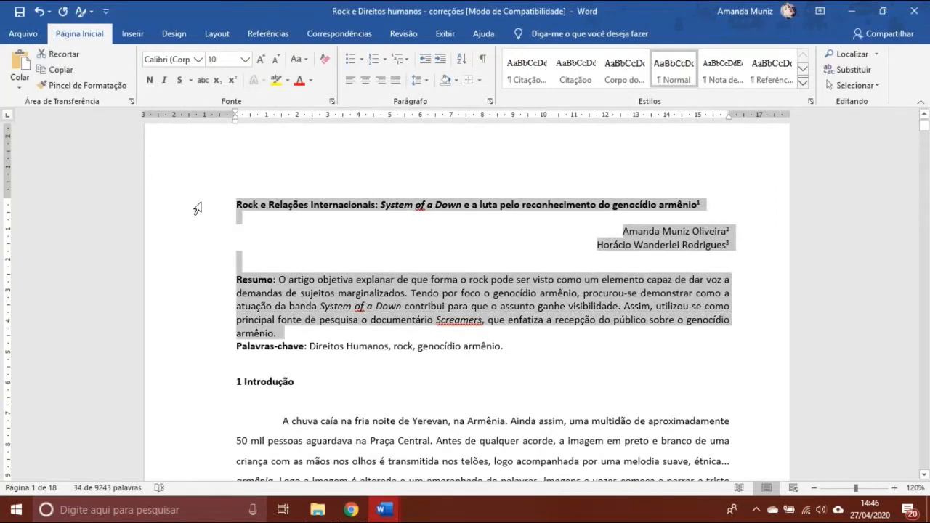
left_click(61, 70)
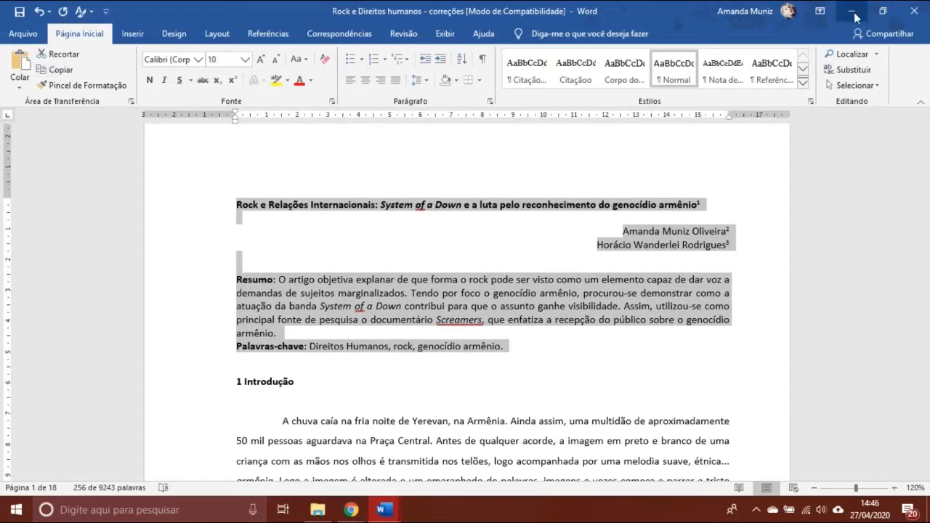
Delete the two author name lines below the article title
left_click(612, 231)
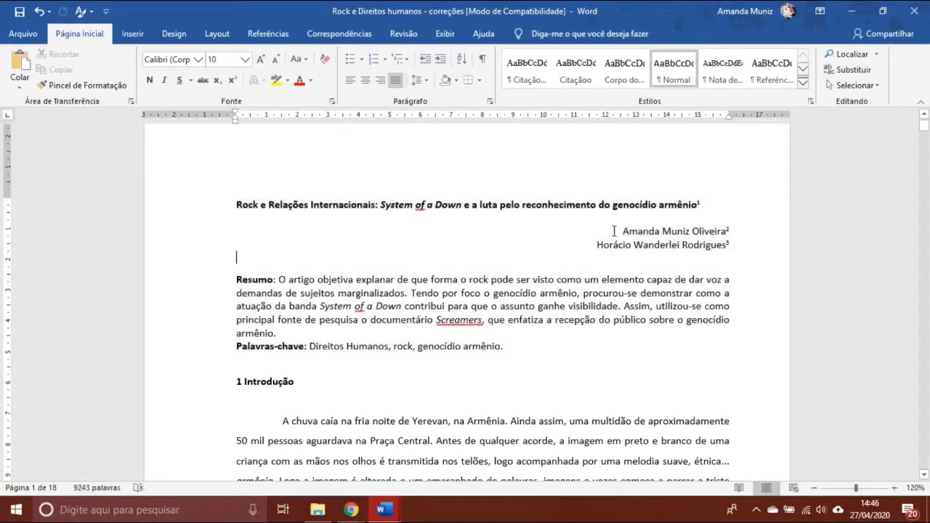
key("shift+Down")
key("shift+Down")
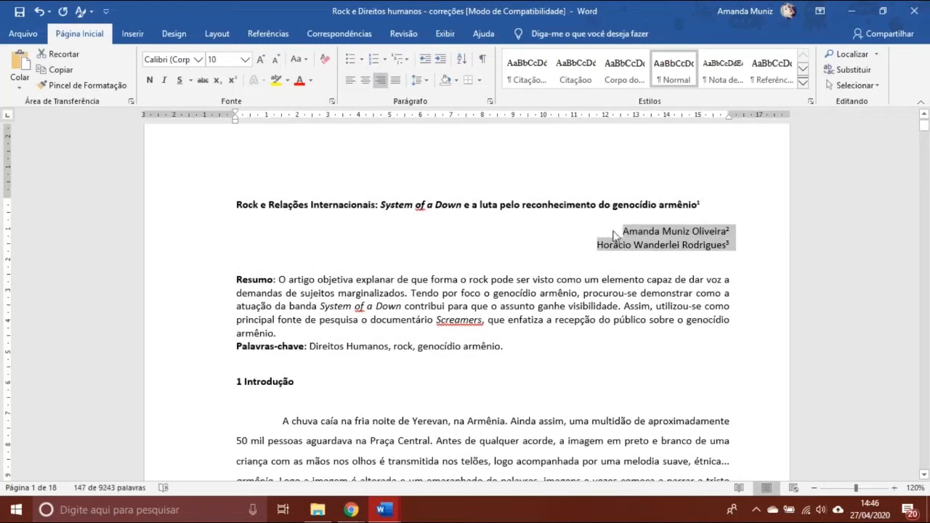
key("Delete")
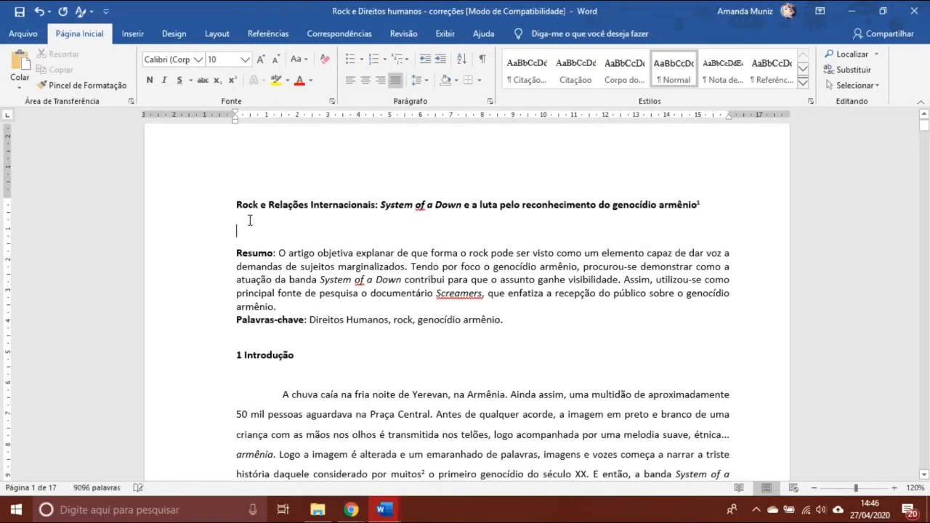
Copy the article's title, Resumo and Palavras-chave block without the author lines
left_click(207, 208)
key("shift+Down")
key("shift+Down")
key("shift+Down")
key("shift+Down")
key("shift+Down")
key("shift+Down")
key("shift+Down")
key("shift+Down")
key("shift+Down")
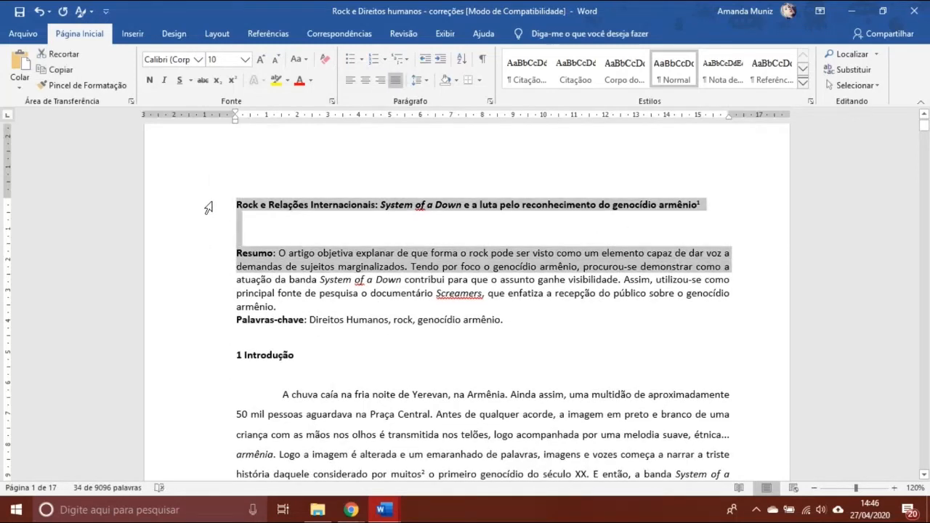
key("shift+Up")
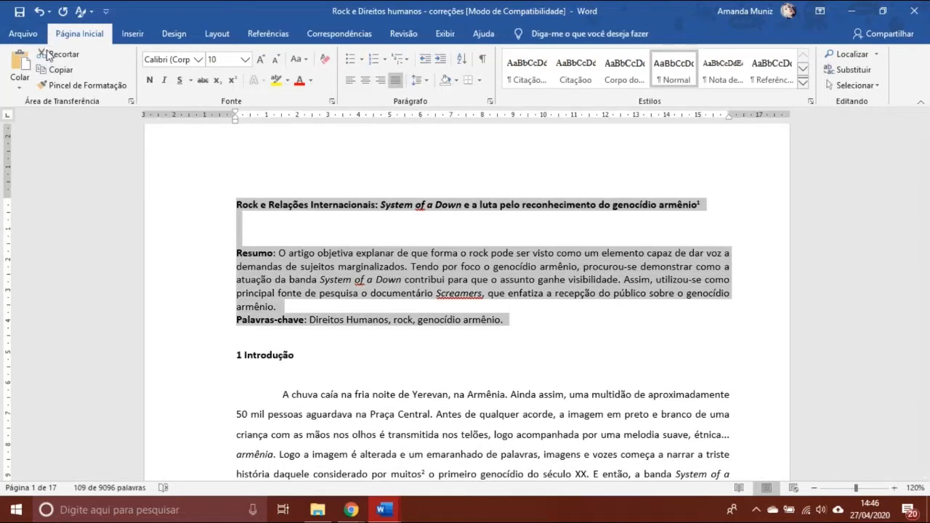
left_click(57, 73)
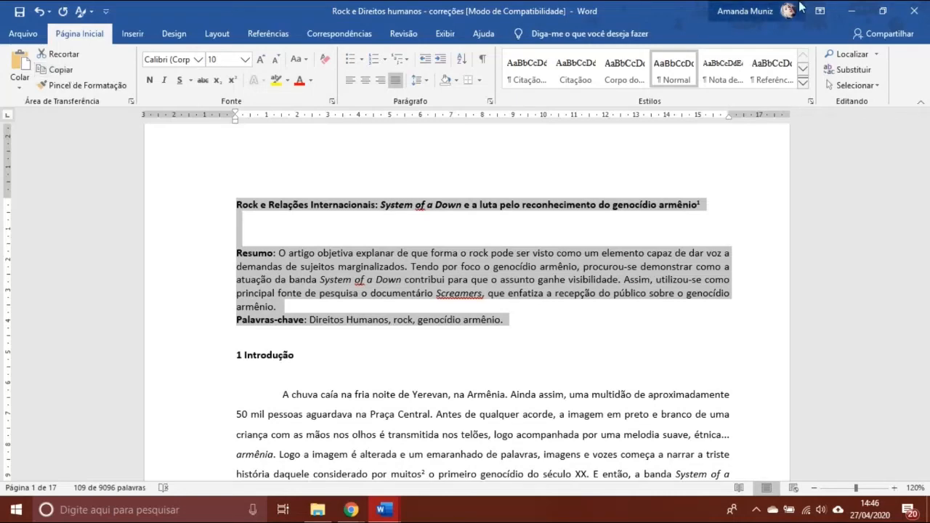
Return to the Unipampa template and paste the copied block as unformatted text (Texto não formatado) directly under the chapter 2 heading
left_click(853, 11)
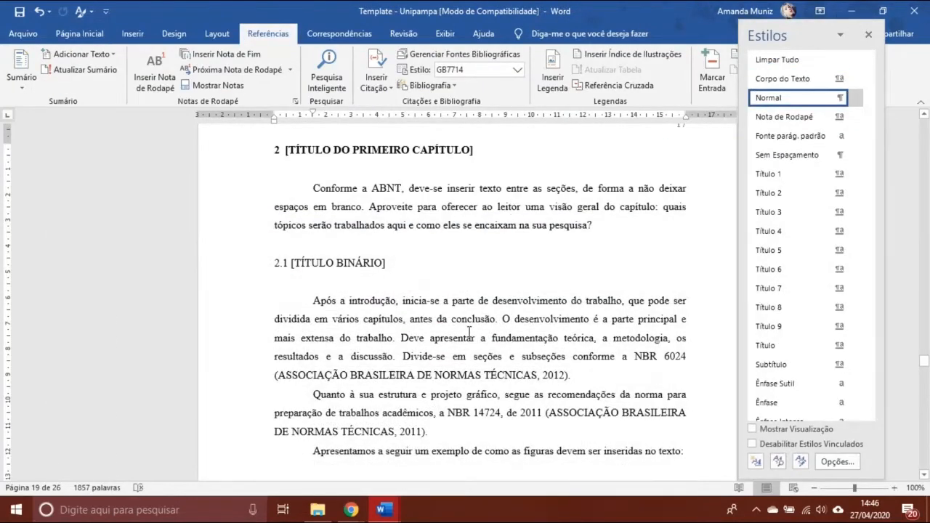
key("Return")
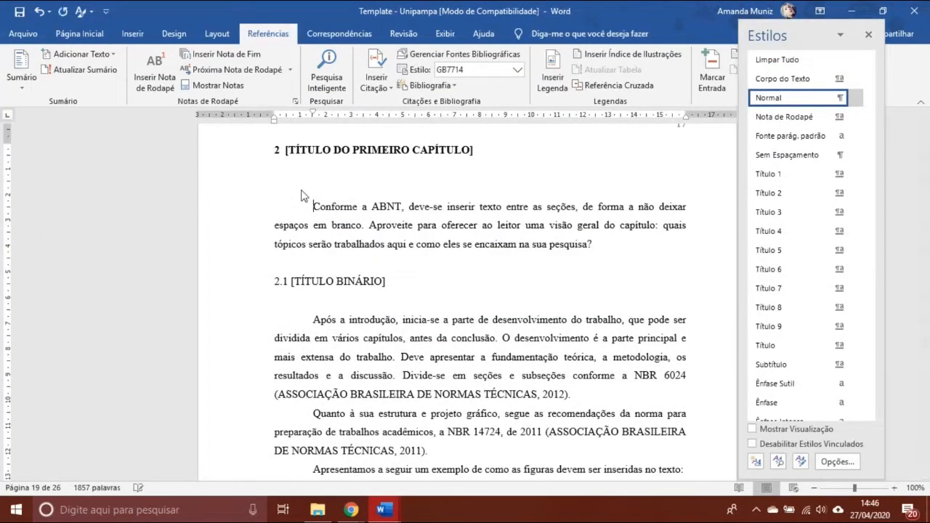
left_click(82, 34)
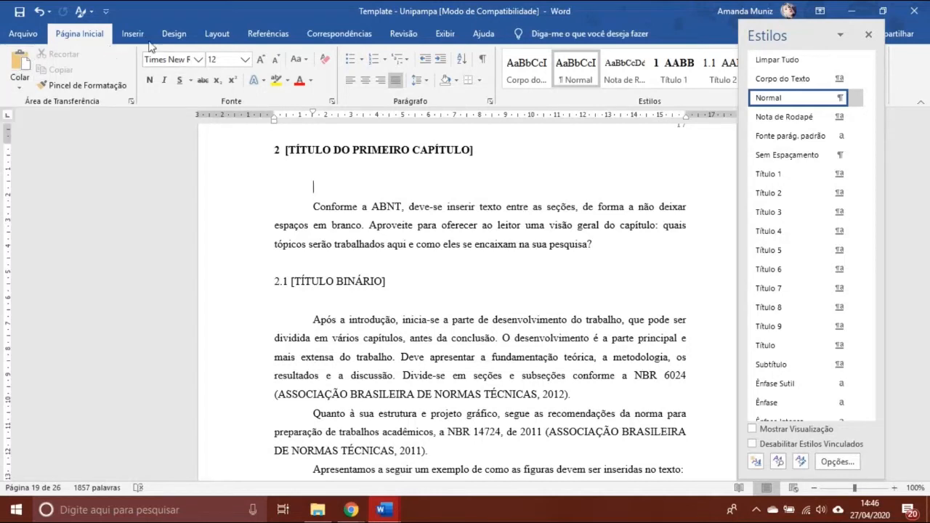
left_click(22, 89)
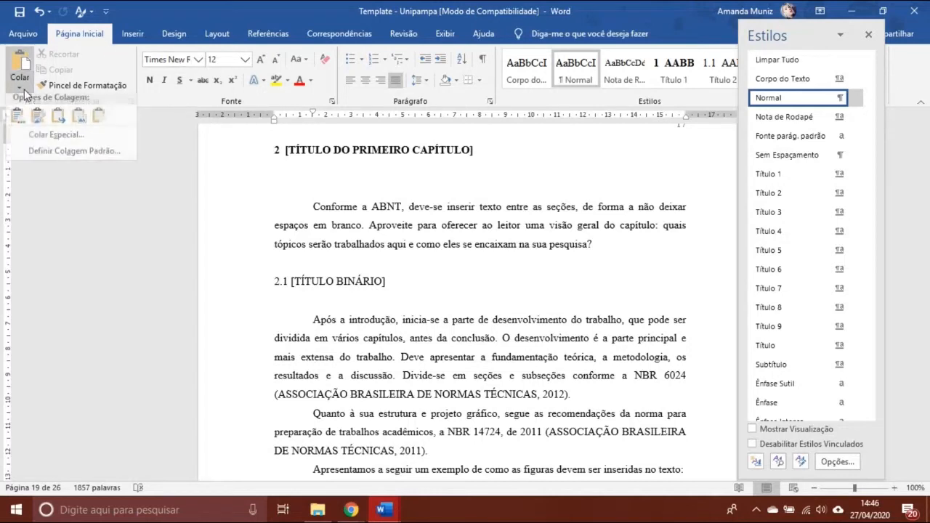
left_click(56, 139)
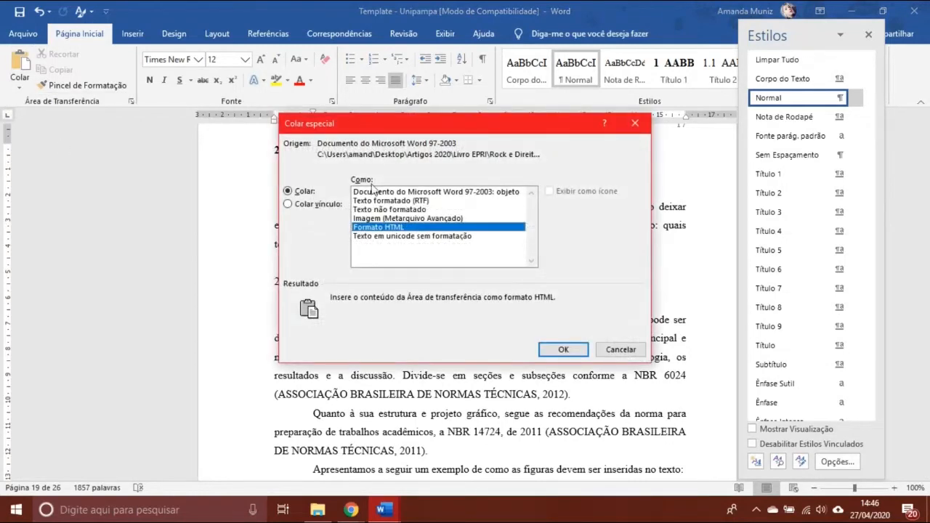
left_click(401, 210)
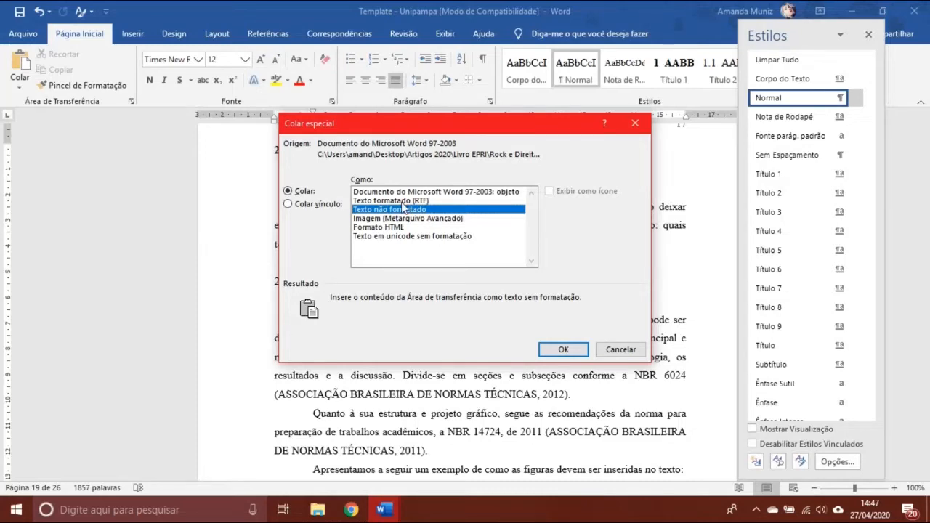
left_click(564, 349)
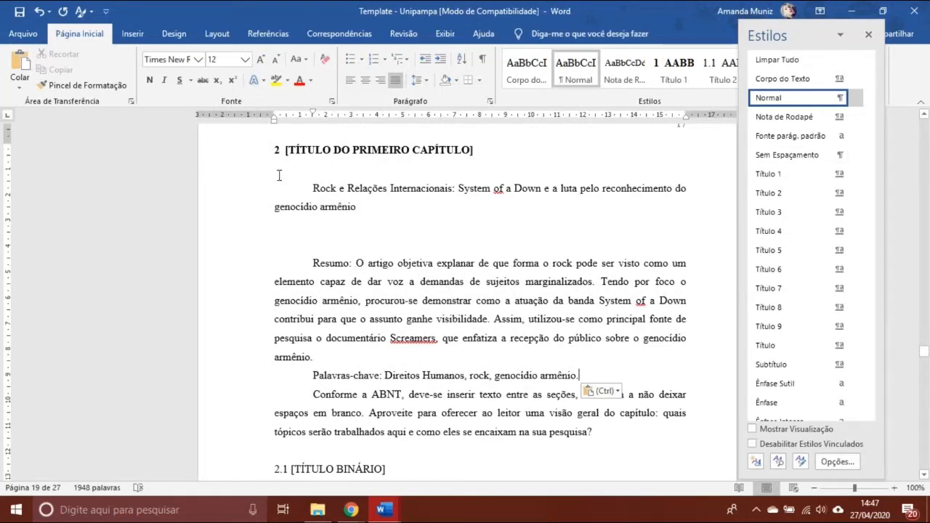
Try the Título 1 style on the pasted article title, and change it to Título 2
double_click(242, 193)
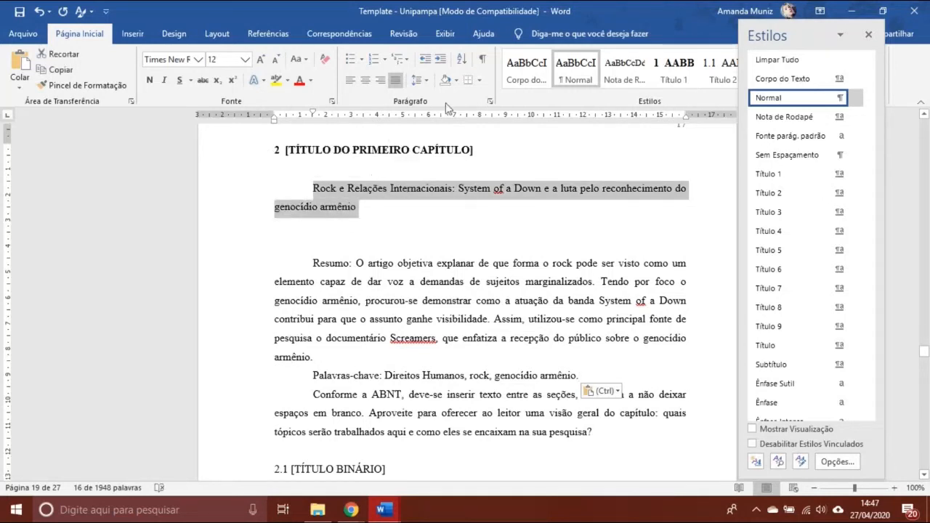
left_click(773, 181)
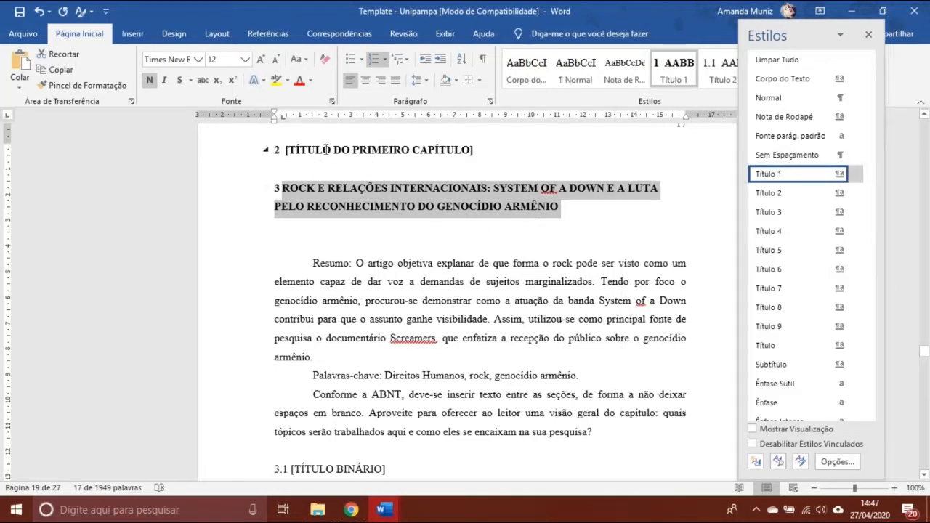
left_click(770, 192)
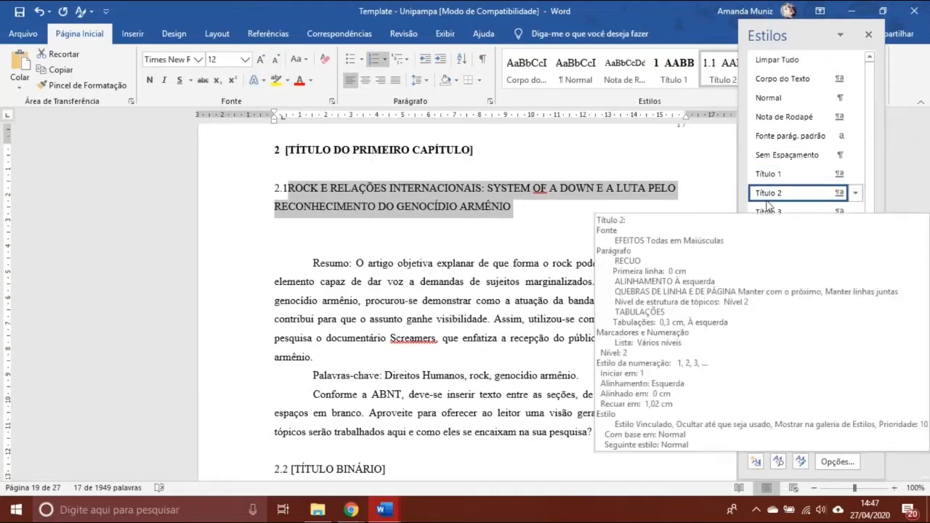
Insert a blank line above the Palavras-chave line and apply the Citação style to it and the "Conforme a ABNT" paragraph
left_click(432, 263)
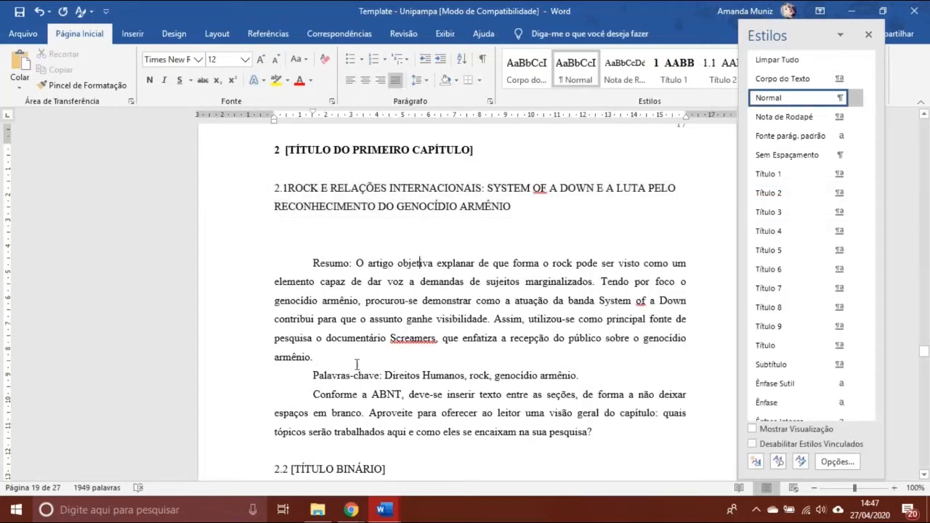
key("Return")
key("Down")
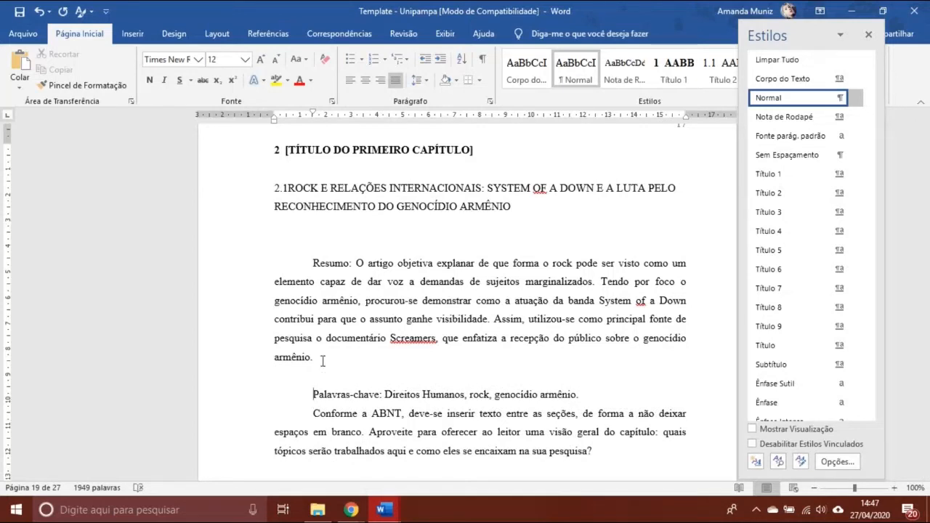
key("shift+Down")
key("shift+Down")
key("shift+Down")
key("shift+Down")
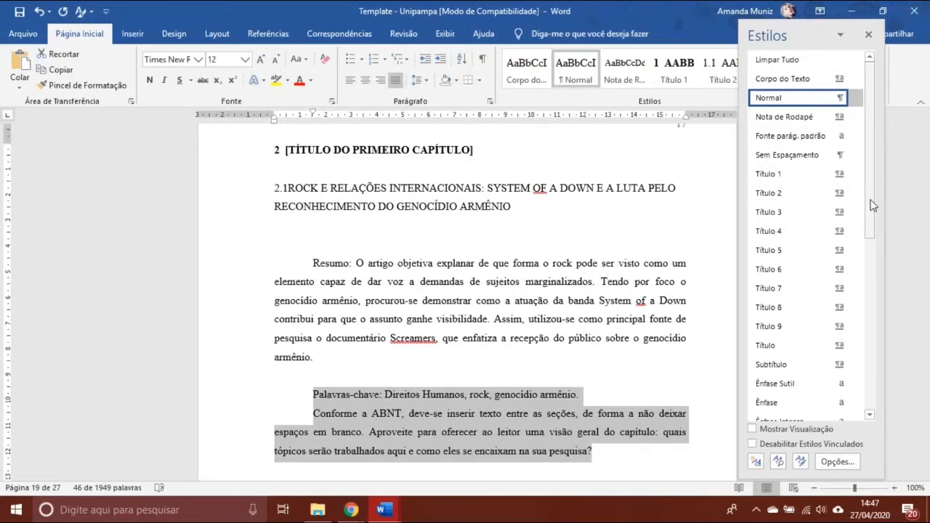
scroll(872, 206, "down", 4)
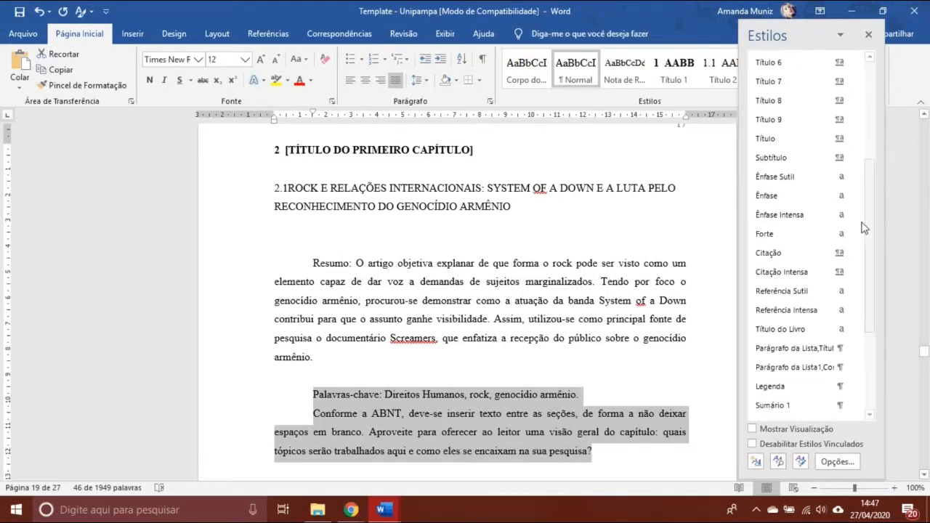
left_click(797, 254)
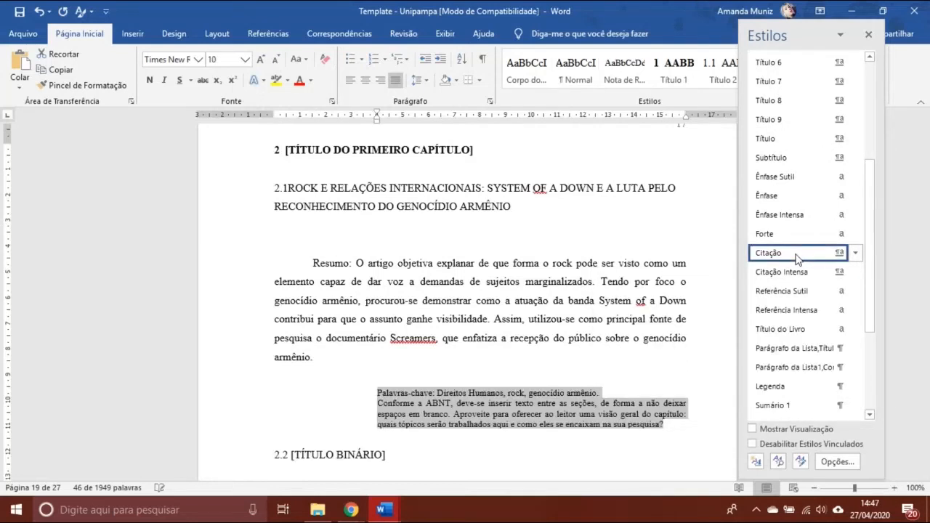
Enter the sample line "askjdasdhskladklasjdasj" below the quotation block, apply the Corpo do Texto style to it, and delete the text
left_click(662, 425)
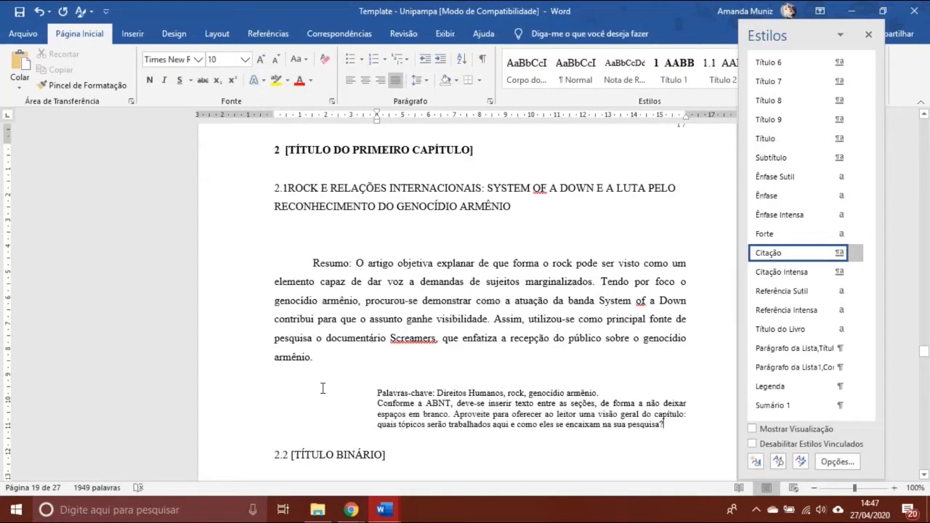
key("Return")
key("Return")
type("askjdasdhskladklasjdasj")
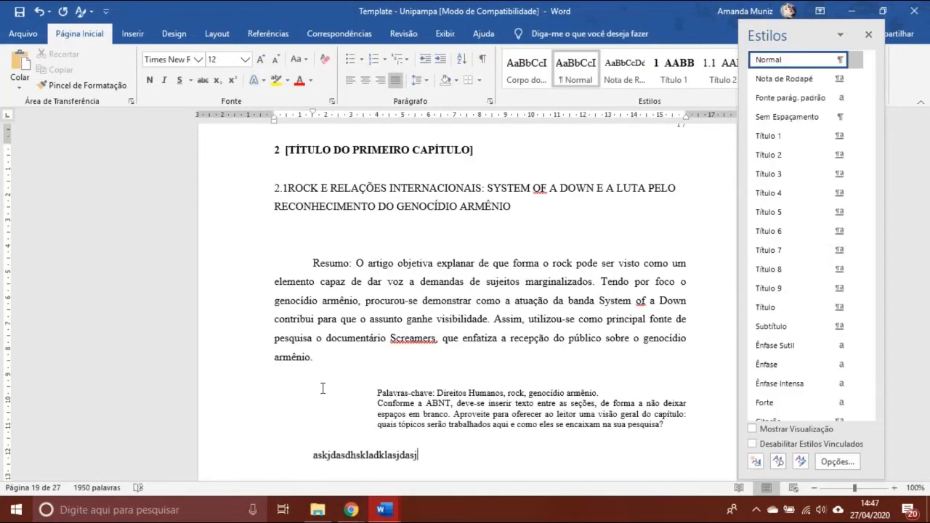
key("shift+Home")
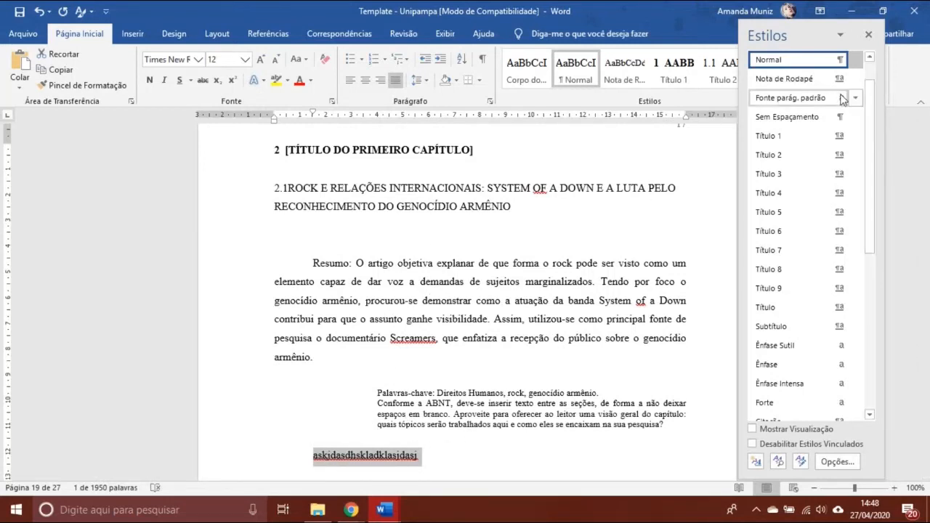
scroll(877, 154, "up", 1)
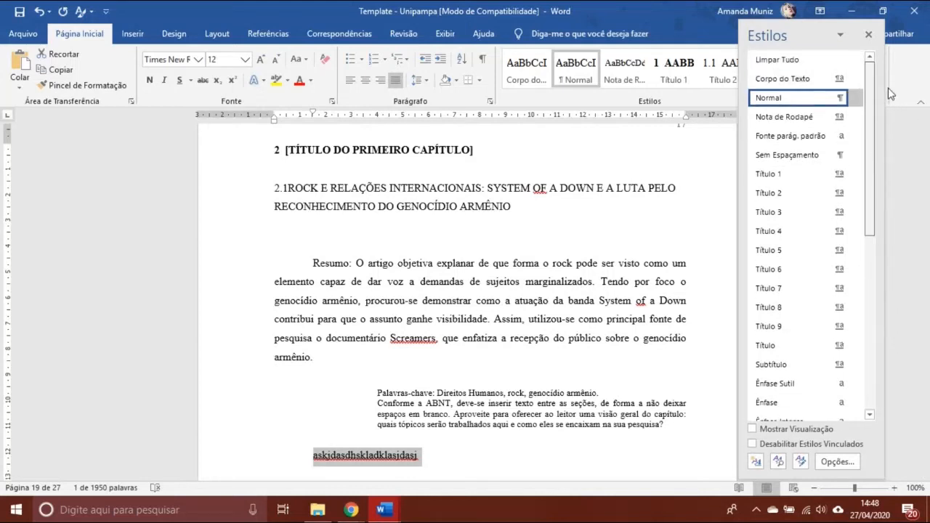
left_click(805, 84)
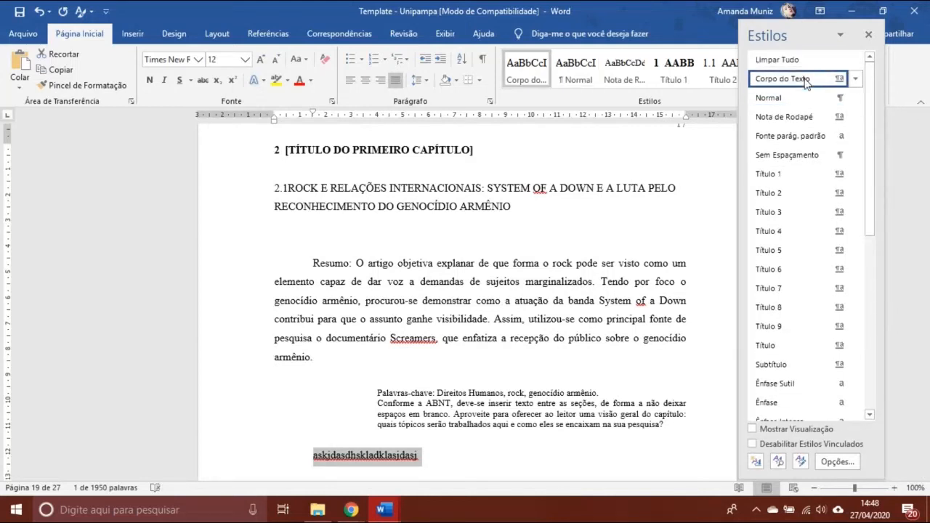
key("Delete")
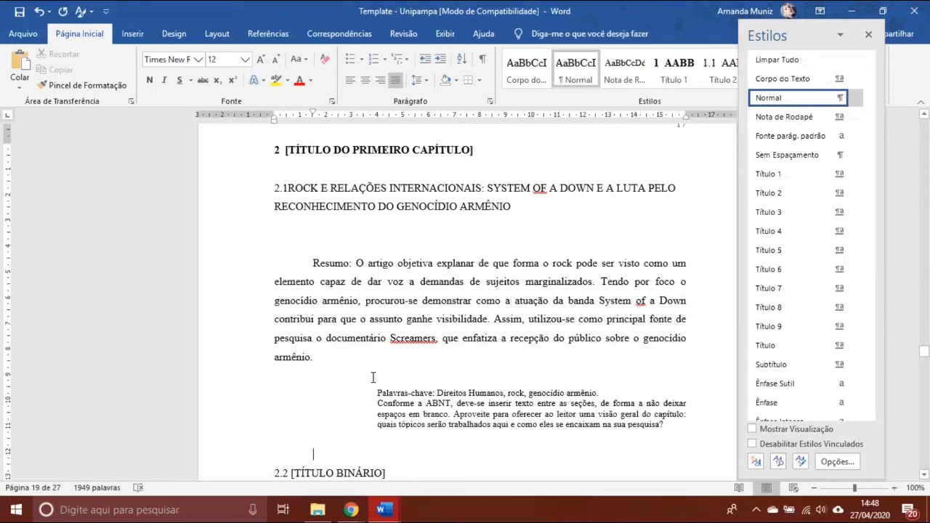
Apply the Corpo do Texto style to the Palavras-chave line and the "Conforme a ABNT" paragraph
left_click(374, 388)
key("shift+Down")
key("shift+Down")
key("shift+Down")
key("shift+Down")
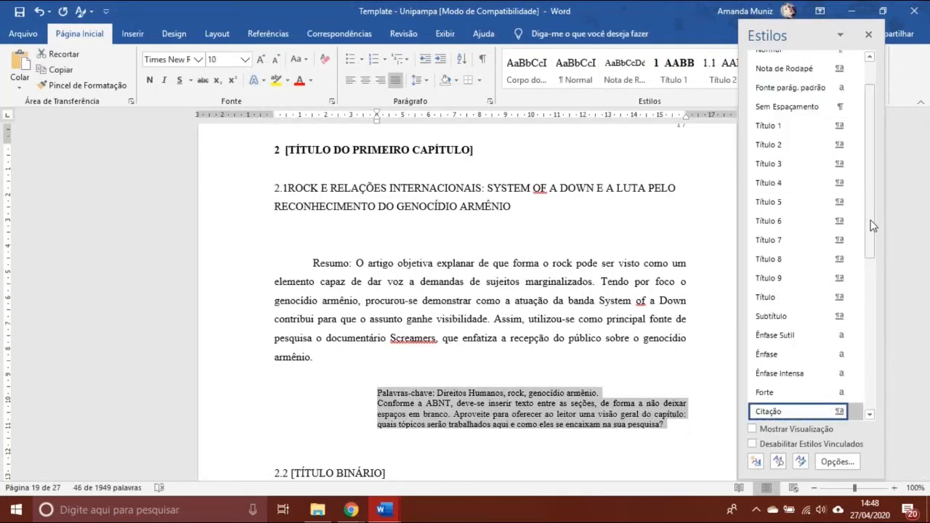
scroll(872, 229, "up", 2)
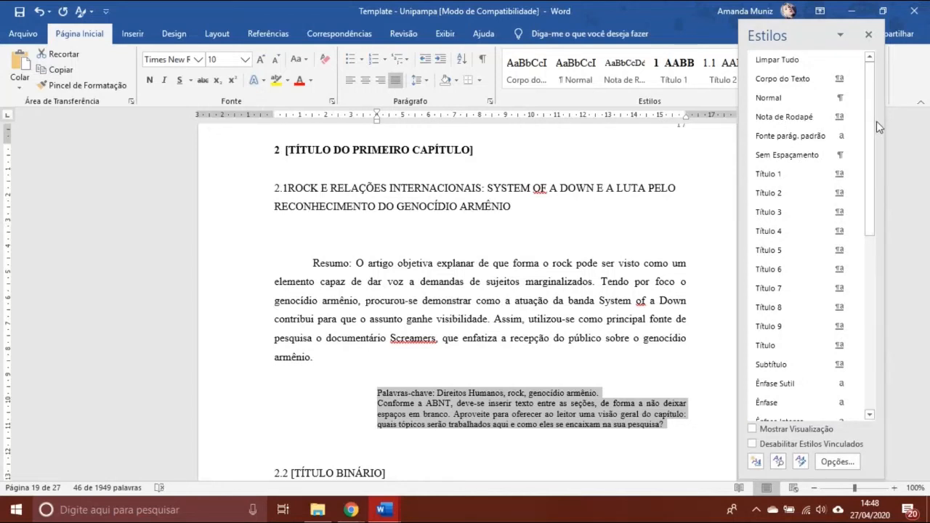
left_click(794, 82)
left_click(485, 419)
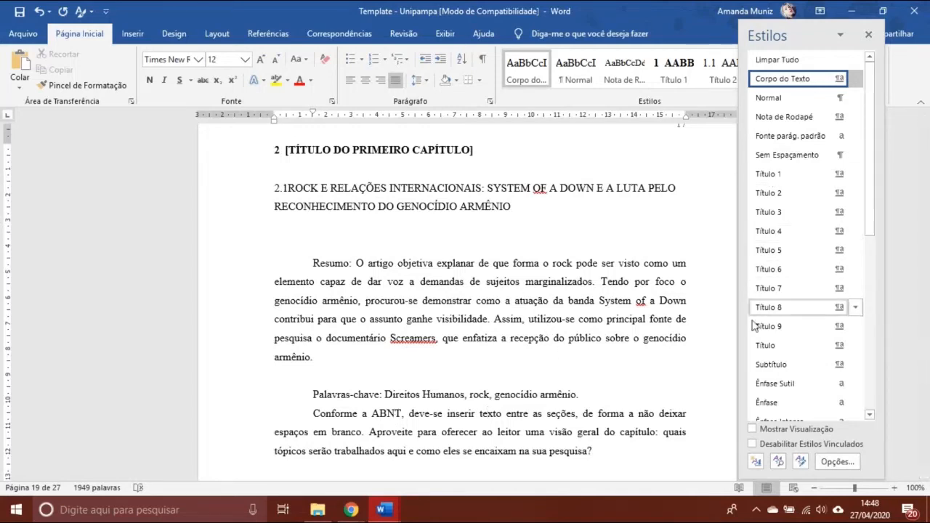
Review the lettered list in the template's usage recommendations that assigns a style to each section level and text type
key("Up")
key("Up")
key("Up")
key("Up")
key("Up")
key("Up")
key("Up")
key("Up")
key("Up")
key("Up")
key("Up")
key("Up")
key("Up")
key("Up")
key("Up")
key("Up")
key("Up")
key("Up")
key("Up")
key("Up")
key("Up")
key("Up")
key("Up")
key("Up")
key("Up")
key("Up")
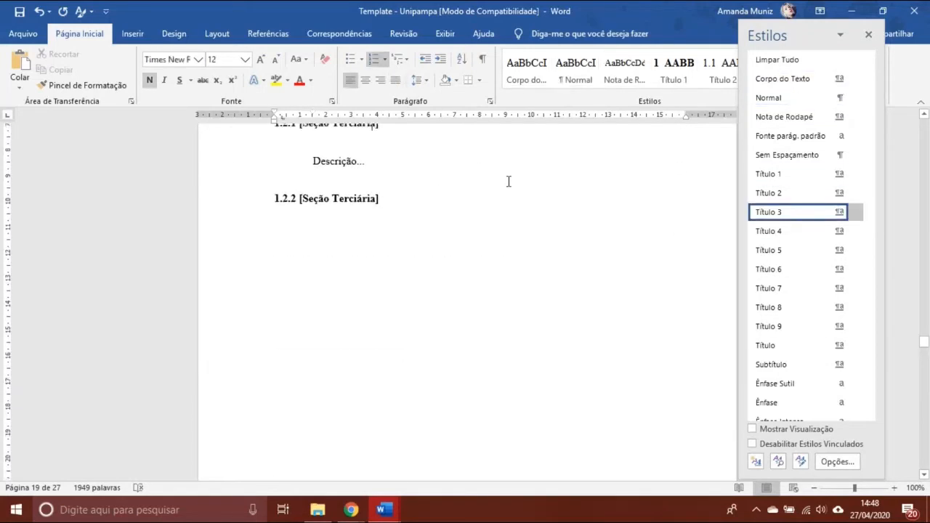
key("Up")
key("Up")
key("Up")
key("Up")
key("Up")
key("Up")
key("Up")
key("Up")
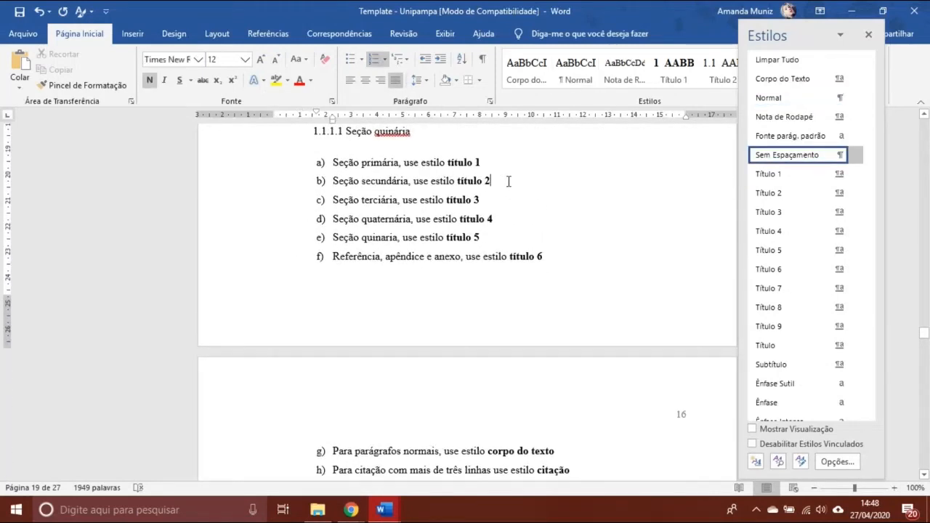
key("Down")
key("Down")
key("Down")
key("Down")
key("Down")
key("Down")
key("Down")
key("Down")
key("Down")
key("Down")
key("Down")
key("Down")
key("Up")
key("Up")
key("Up")
key("Up")
key("Up")
key("Up")
key("Up")
key("Up")
key("Up")
key("Up")
key("Up")
key("Up")
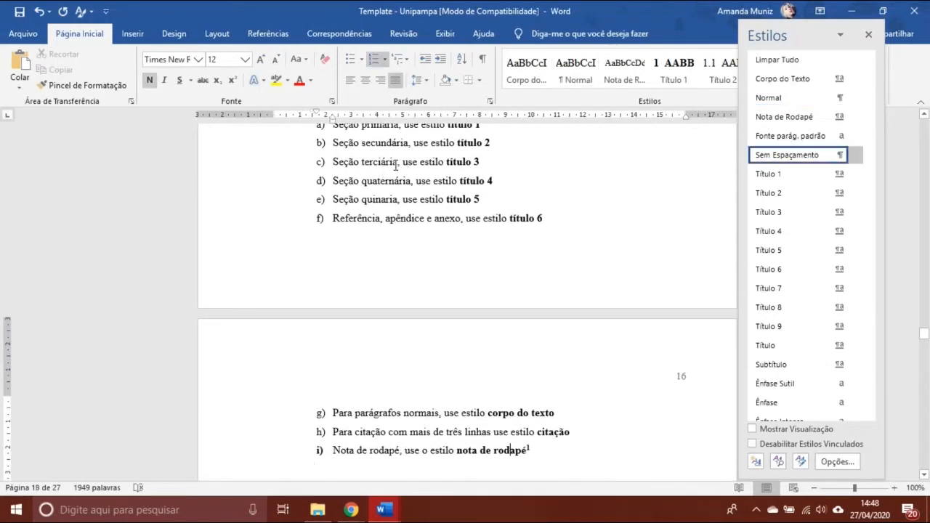
key("Up")
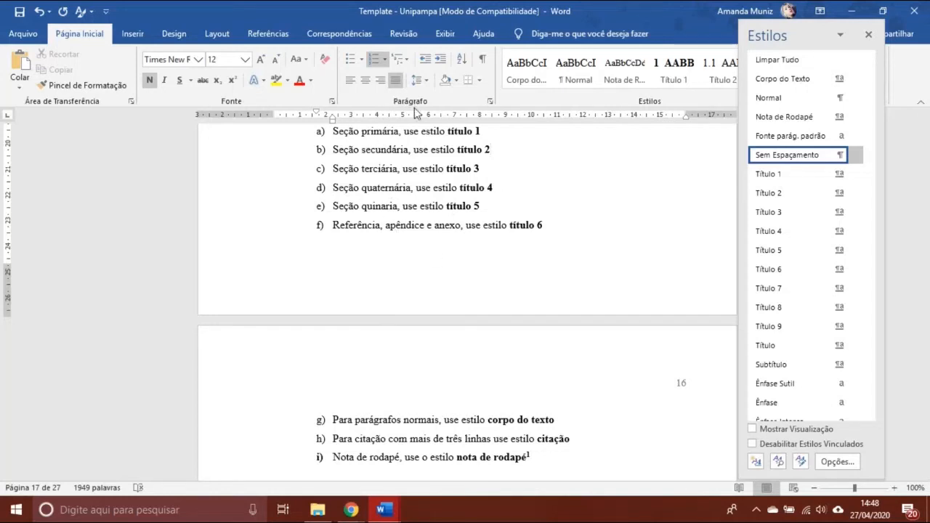
left_click(375, 420)
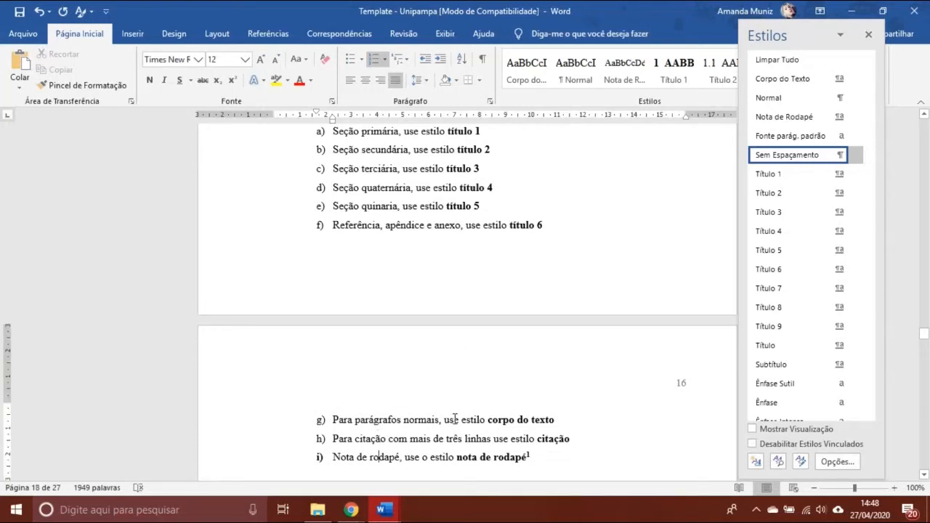
key("End")
key("Return")
key("Up")
left_click(455, 420)
scroll(454, 421, "up", 4)
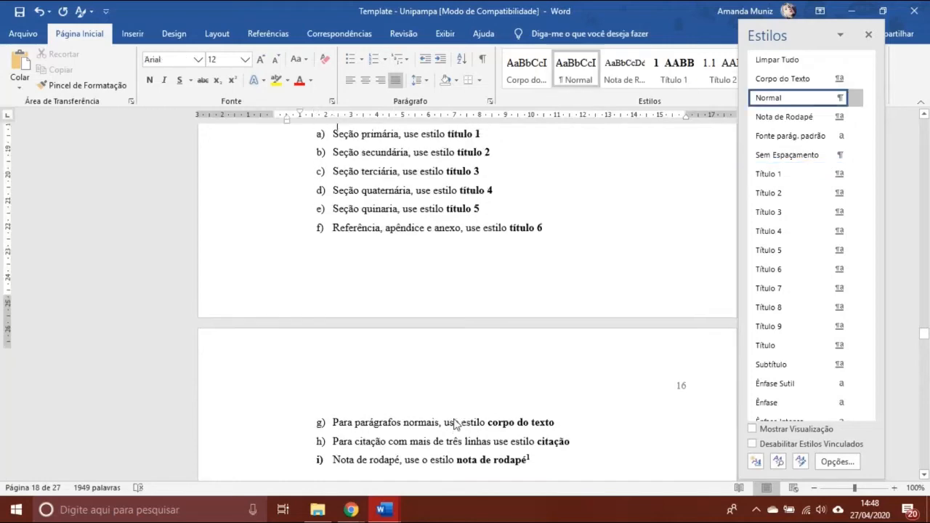
Examine the INTRODUÇÃO chapter's heading and the style used by its first body paragraph
key("Up")
key("Up")
key("Up")
key("Up")
key("Up")
key("Up")
key("Up")
key("Up")
key("Up")
key("Up")
key("Up")
key("Up")
key("Up")
key("Up")
key("Up")
key("Up")
key("Up")
key("Up")
key("Up")
key("Up")
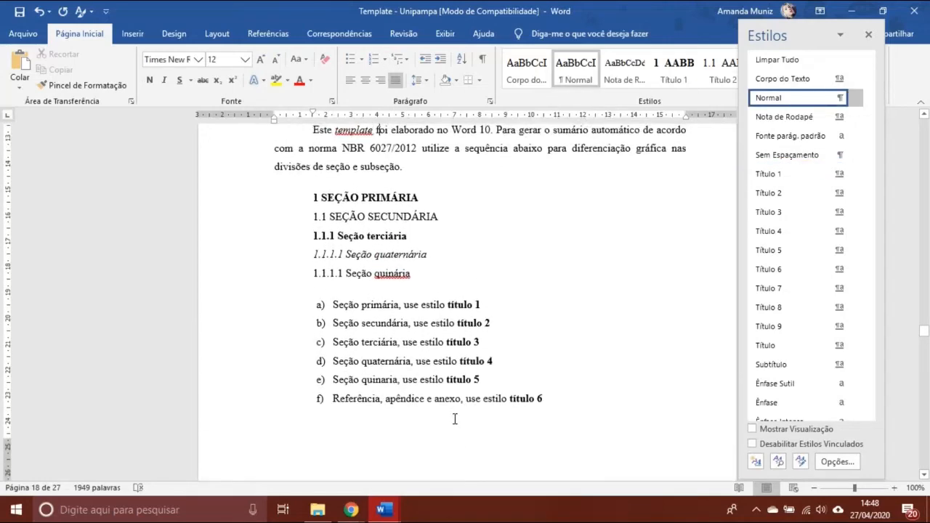
key("Up")
key("Up")
key("Up")
key("Up")
key("Up")
key("Up")
key("Up")
key("Up")
key("Up")
key("Up")
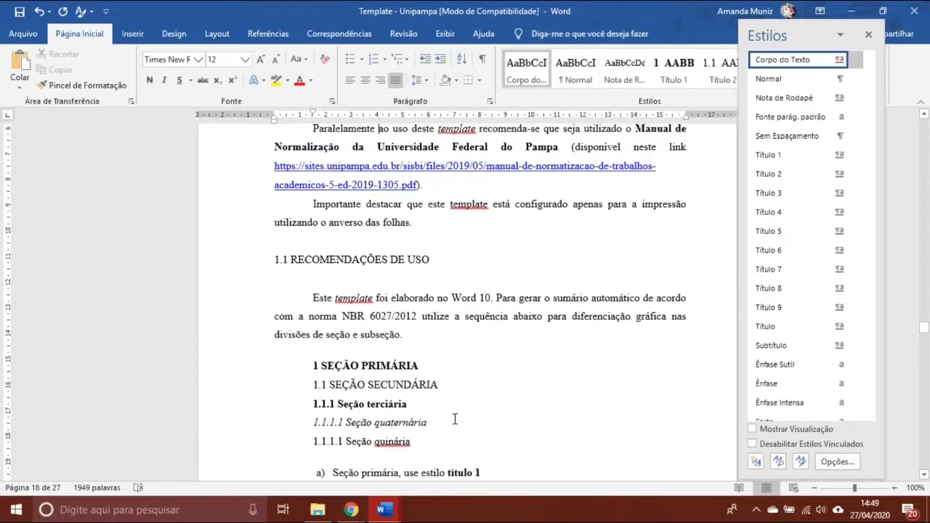
key("Up")
key("Up")
key("Up")
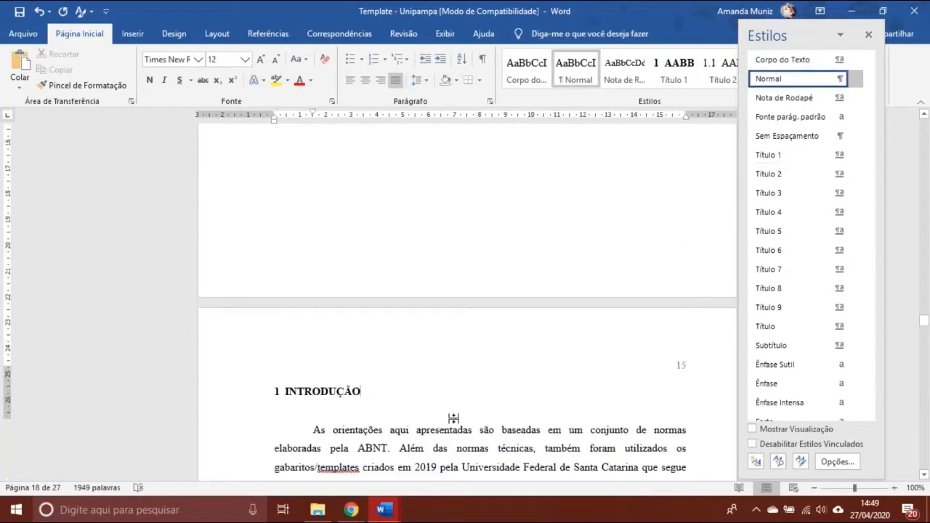
key("Down")
key("Down")
key("Down")
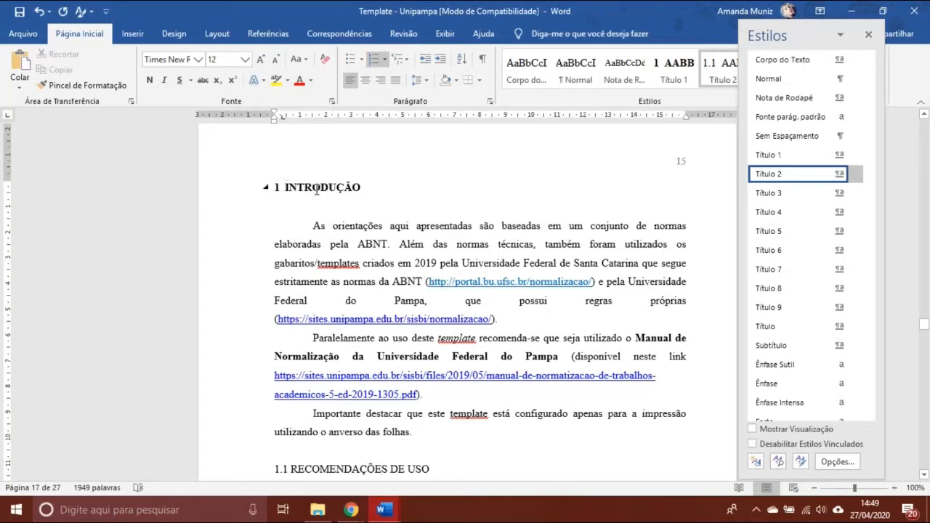
left_click(391, 271)
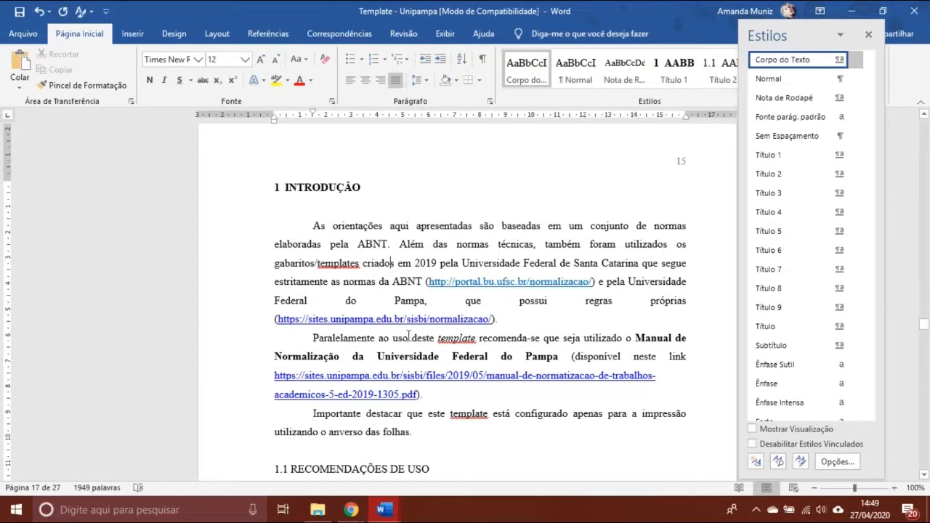
Check the style applied to the 1.1 RECOMENDAÇÕES DE USO heading
key("Down")
key("Down")
key("Down")
key("Down")
key("Down")
key("Down")
key("Down")
key("Down")
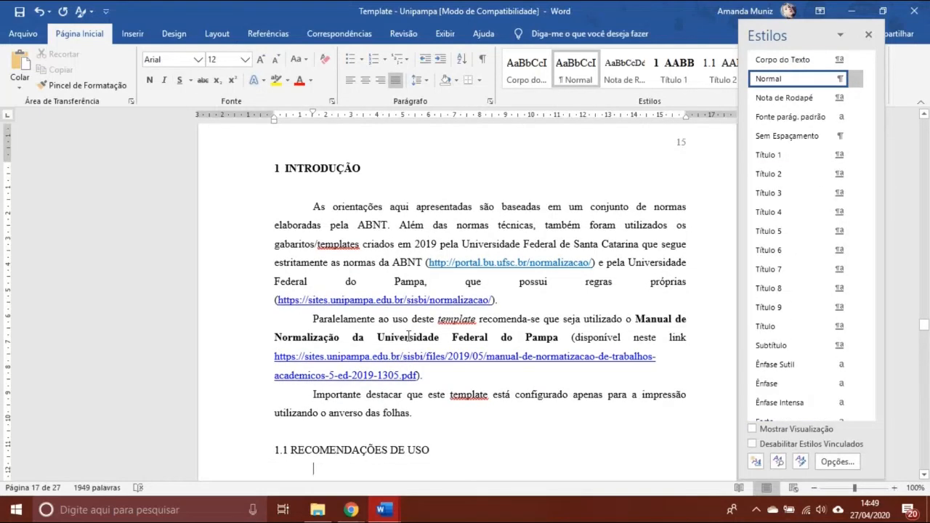
left_click(231, 462)
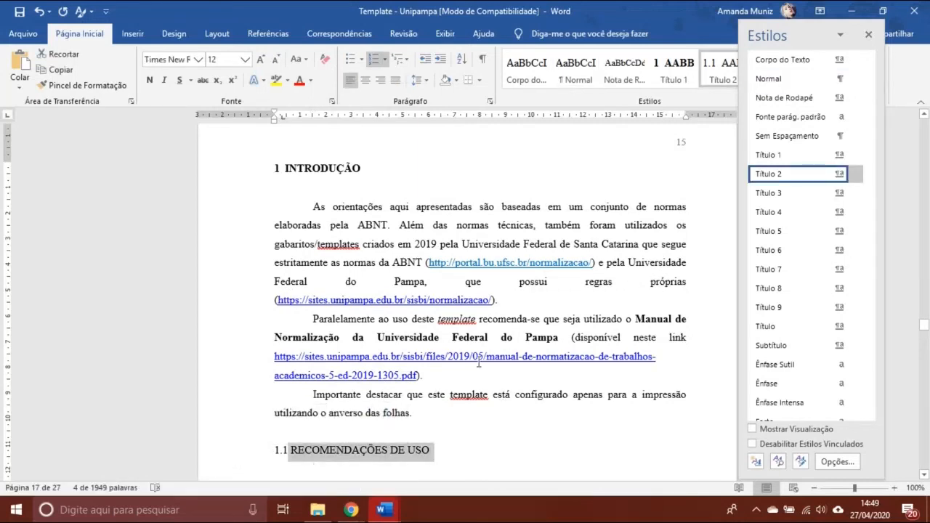
key("Up")
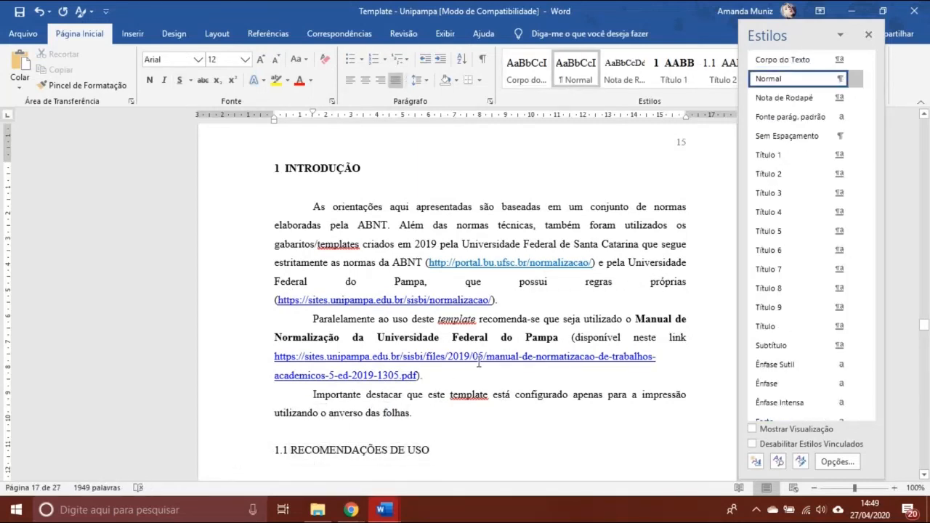
key("Down")
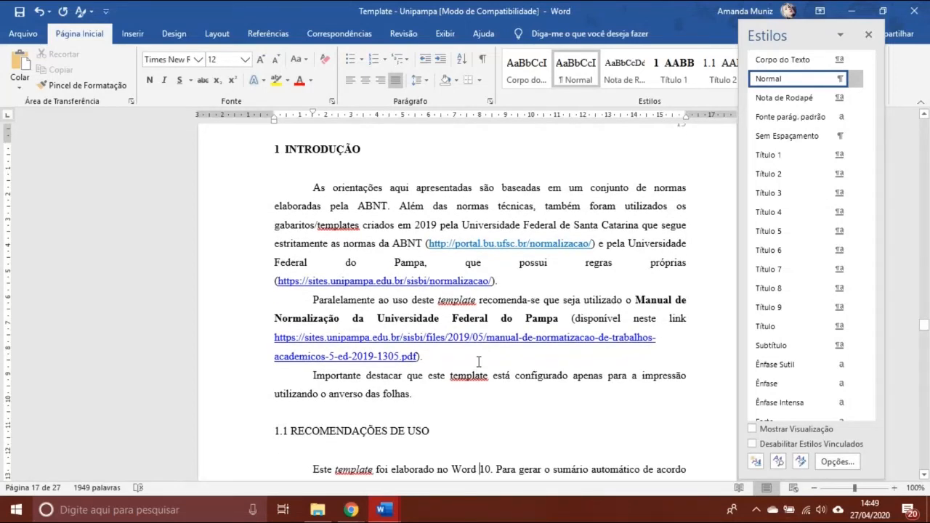
Delete the pasted "ROCK E RELAÇÕES INTERNACIONAIS" title and the start of its Resumo paragraph under the [TÍTULO DO PRIMEIRO CAPÍTULO] heading
key("Down")
key("Down")
key("Down")
key("Down")
key("Down")
key("Down")
key("Down")
key("Down")
key("Down")
key("Down")
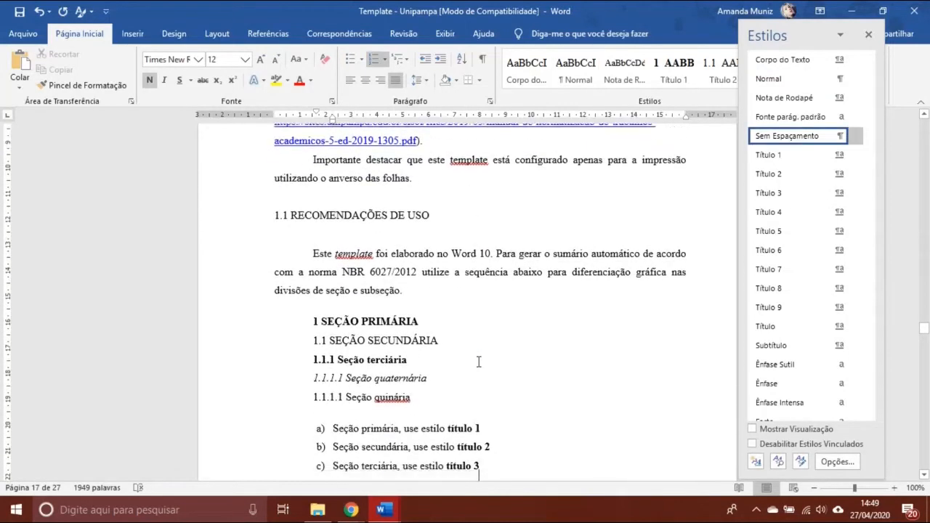
key("Down")
key("Down")
key("Down")
key("Down")
key("Down")
key("Down")
key("Down")
key("Down")
key("Down")
key("Down")
key("Down")
key("Down")
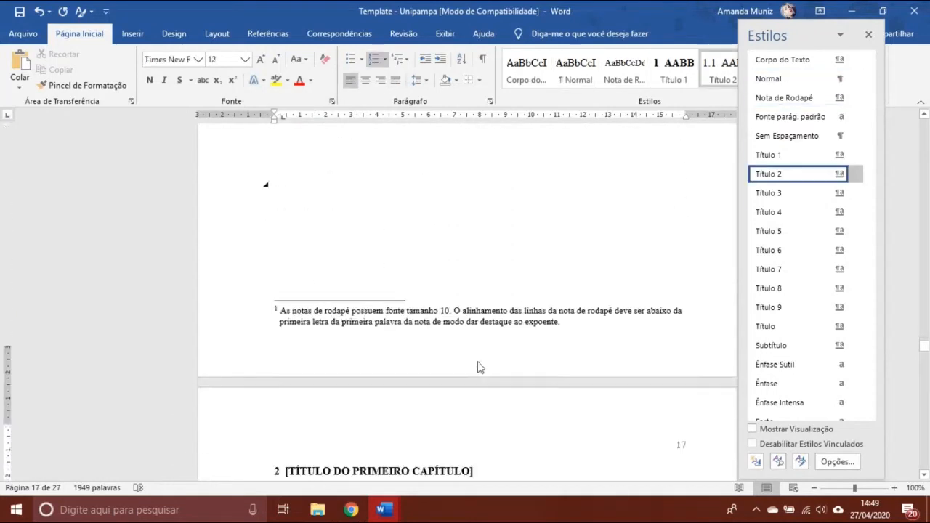
key("Down")
key("Down")
key("Down")
key("Down")
key("Down")
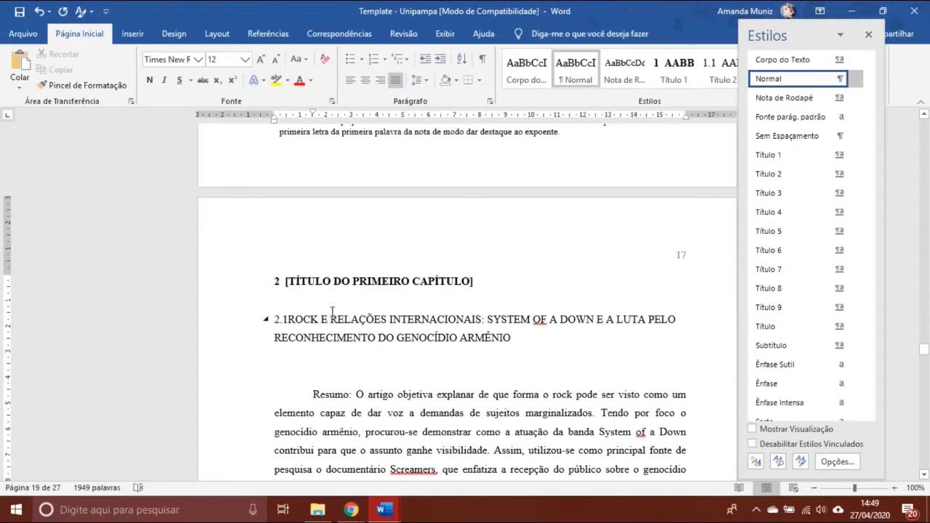
double_click(242, 324)
key("shift+Down")
key("shift+Down")
key("shift+Down")
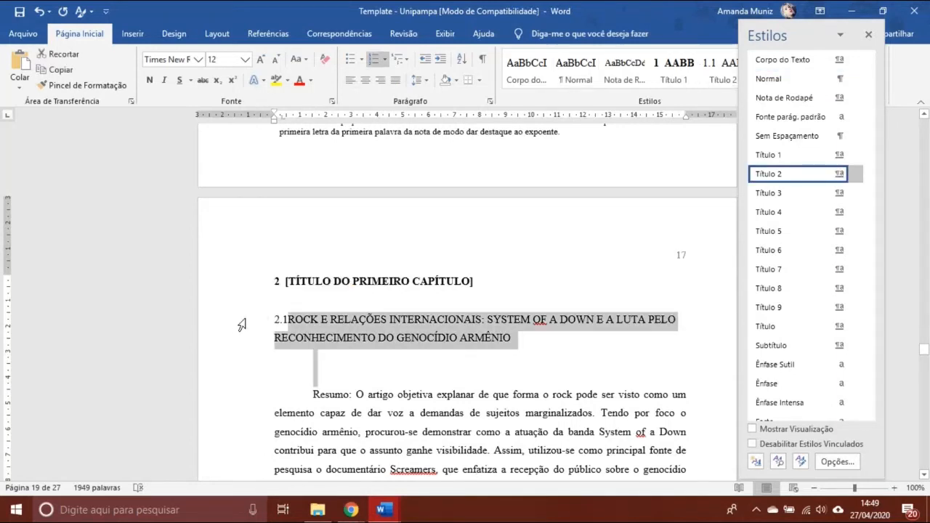
key("Delete")
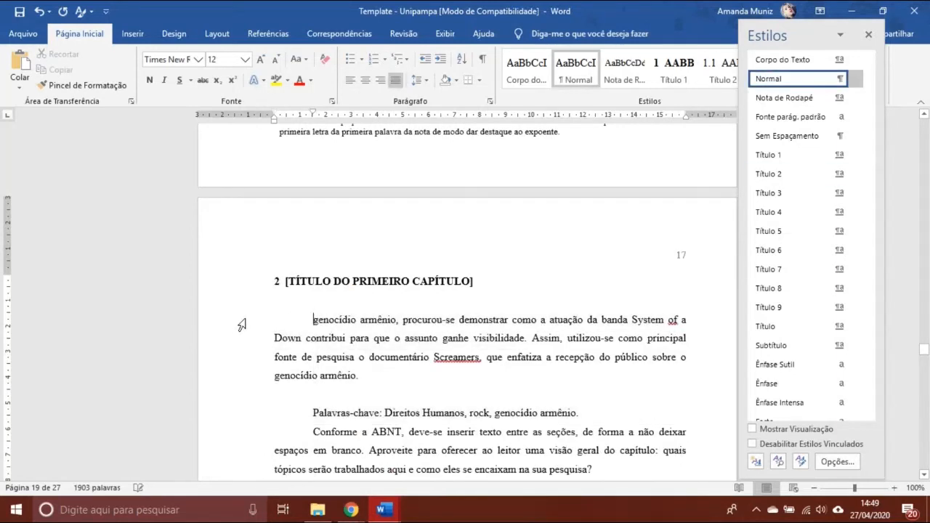
Delete the rest of the pasted Resumo paragraph together with the Palavras-chave line
key("shift+Down")
key("shift+Down")
key("shift+Down")
key("shift+Down")
key("shift+Down")
key("shift+Down")
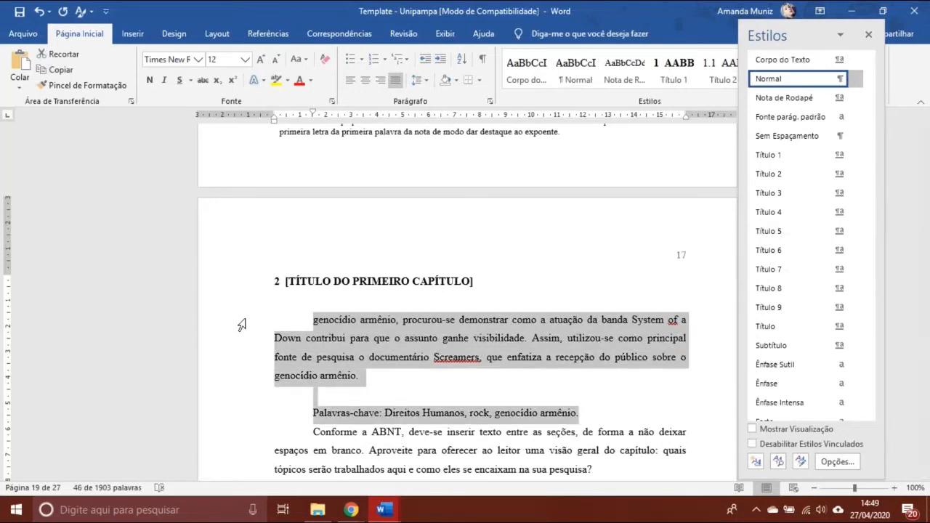
key("Delete")
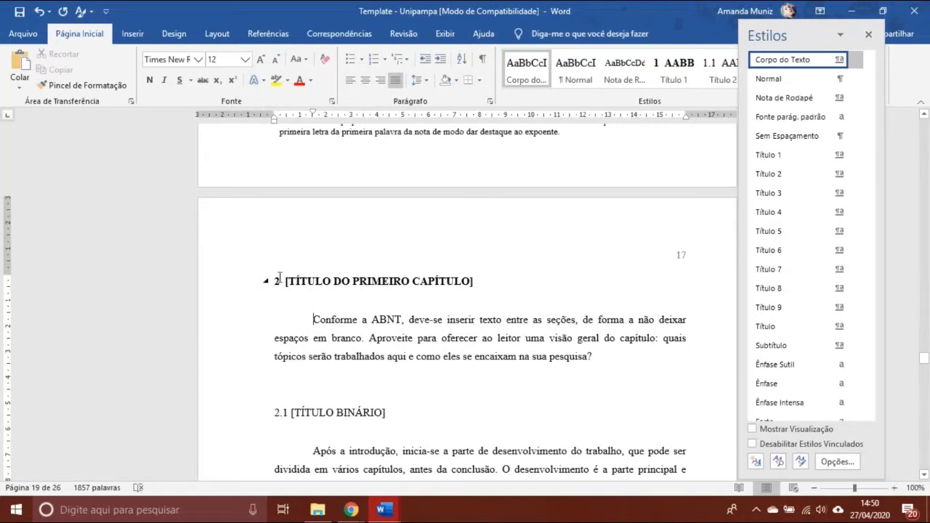
Try removing the "Conforme a ABNT" paragraph between the chapter heading and 2.1 [TÍTULO BINÁRIO], and undo the deletion
double_click(234, 328)
key("Delete")
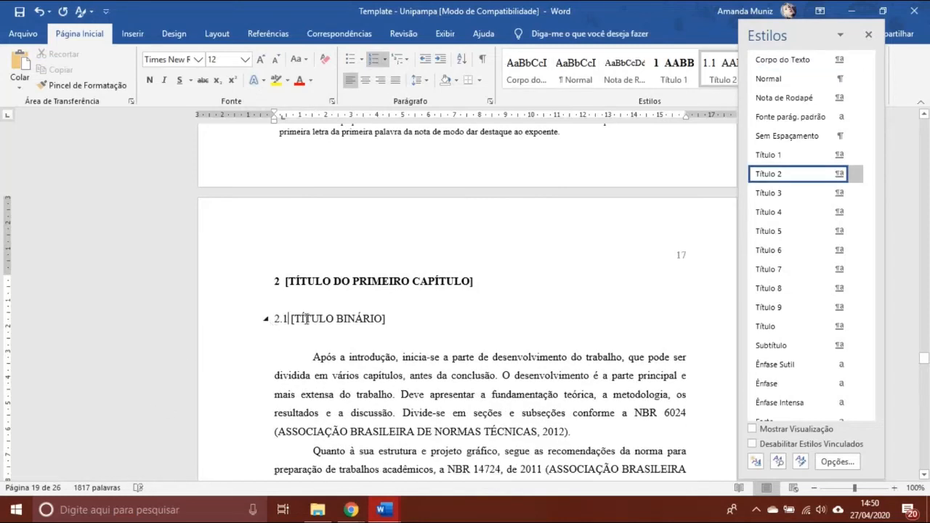
left_click(382, 300)
key("ctrl+z")
key("ctrl+z")
key("ctrl+z")
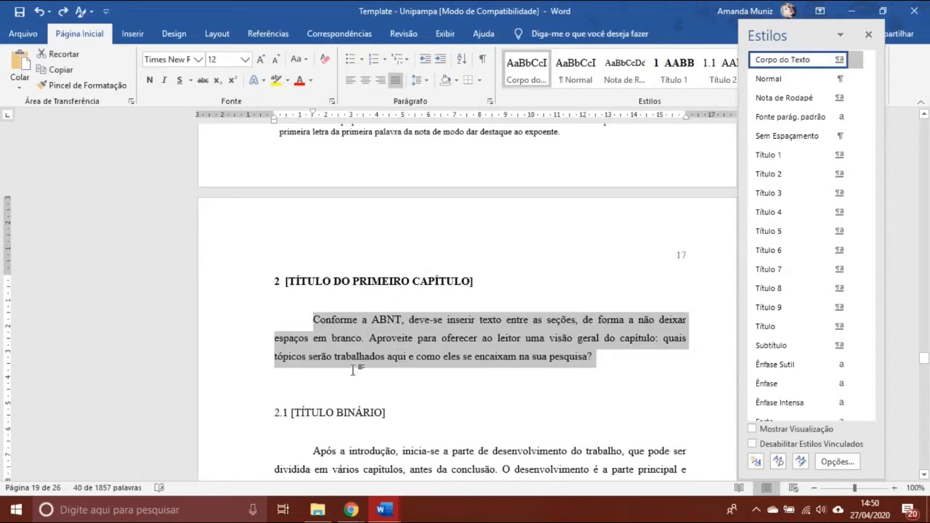
Remove the extra blank line between the "Conforme a ABNT" paragraph and the 2.1 [TÍTULO BINÁRIO] heading
left_click(326, 380)
key("BackSpace")
key("BackSpace")
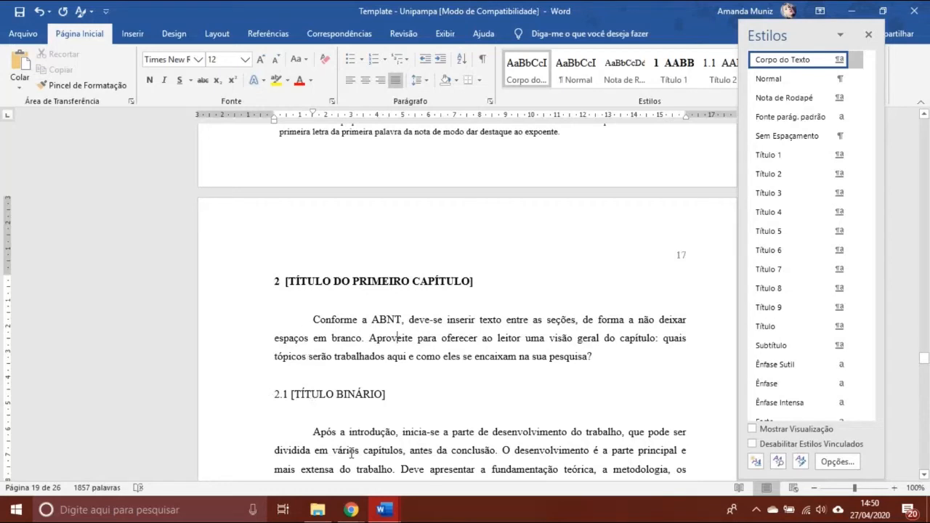
left_click(397, 338)
Examine the body paragraphs under 2.1 [TÍTULO BINÁRIO] and the styles they and the figure caption use
left_click(378, 456)
key("Down")
key("Down")
key("Down")
key("Down")
key("Down")
key("Down")
key("Down")
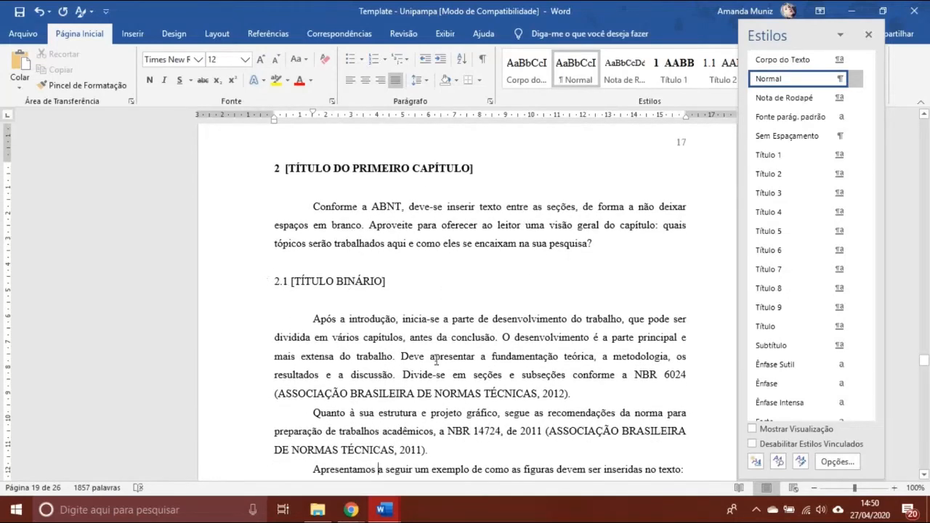
key("Down")
key("Down")
key("Down")
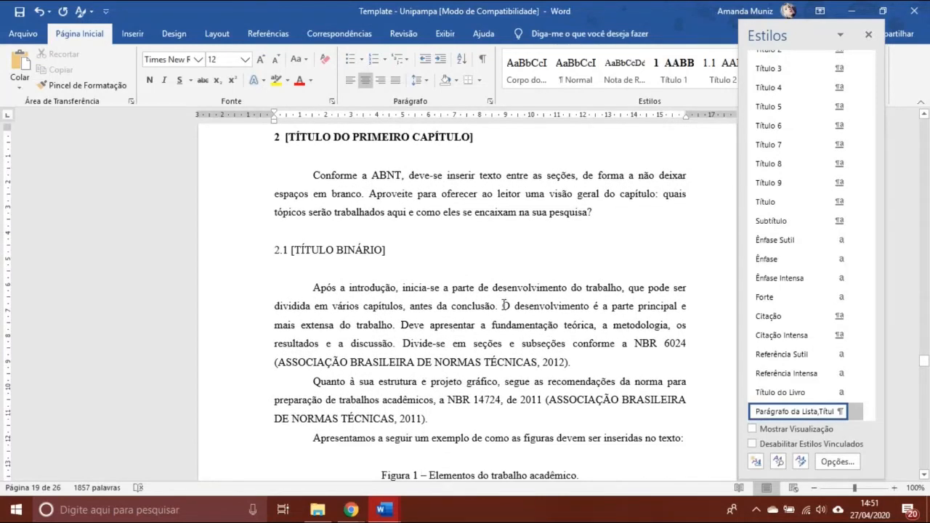
left_click(468, 329)
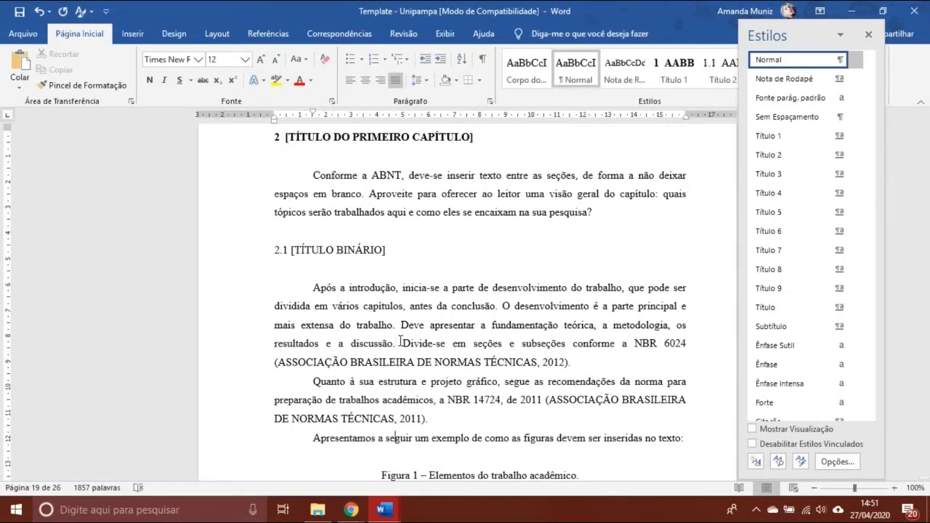
Examine how Figura 1 is laid out with its caption, source line and the paragraph that follows
key("Down")
key("Down")
key("Down")
key("Down")
key("Down")
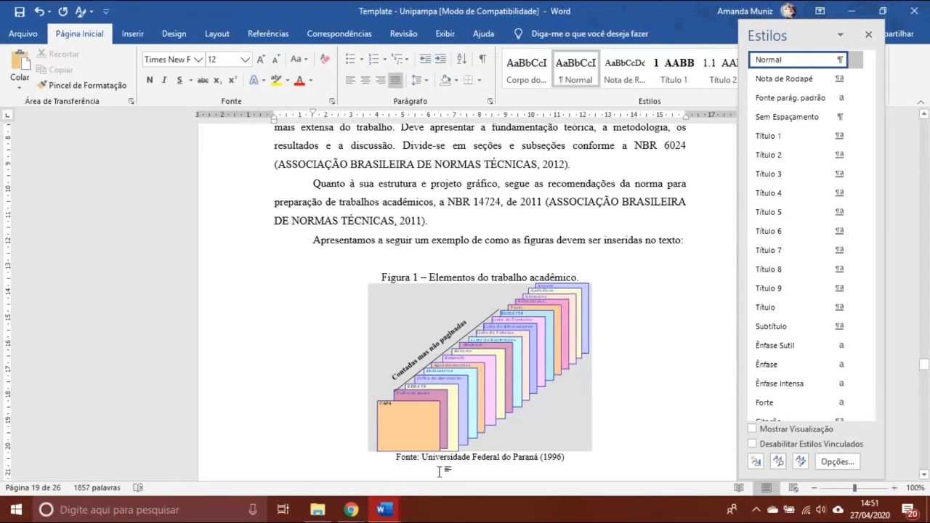
key("Down")
key("Down")
key("Down")
key("Down")
key("Down")
key("Down")
key("Down")
key("Down")
key("Down")
key("Down")
key("Down")
key("Down")
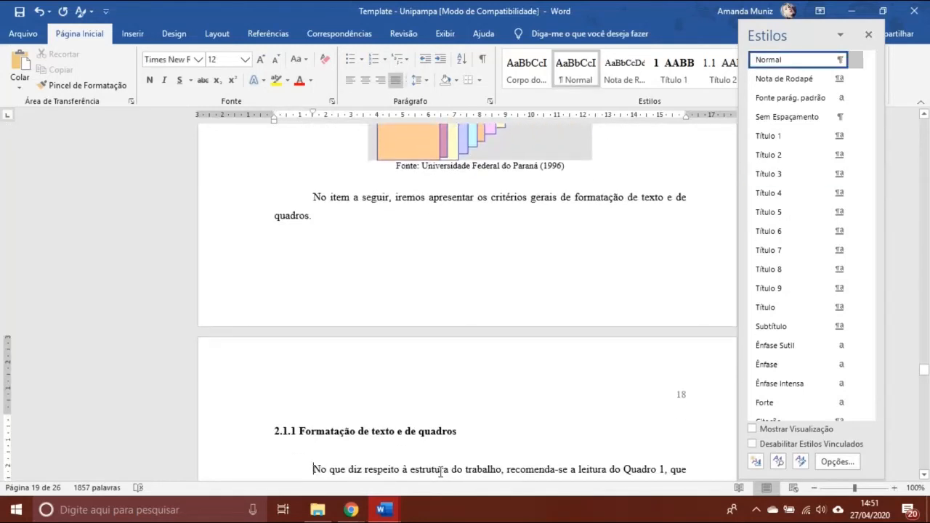
Check the styles of the 2.1.1 Formatação de texto e de quadros heading and of the text in Quadro 1
key("Down")
key("Down")
key("Down")
key("Down")
key("Down")
key("Down")
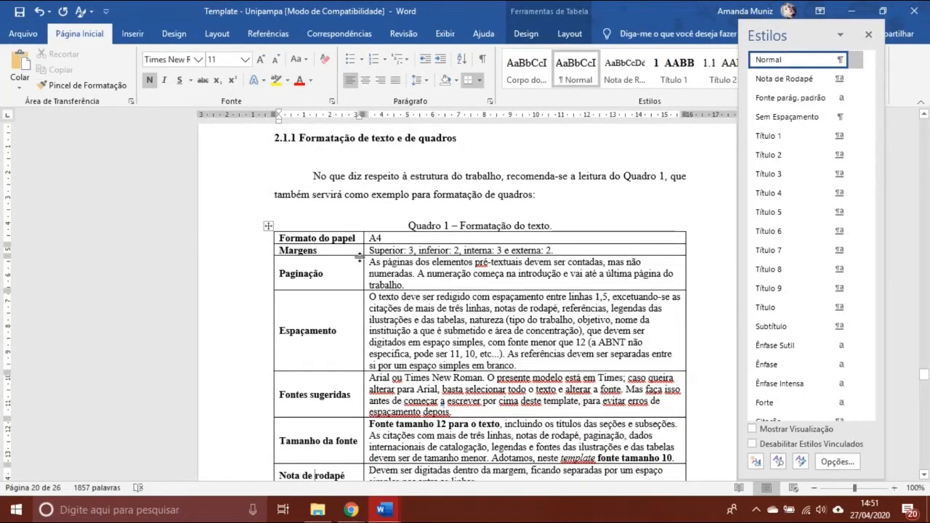
left_click(227, 144)
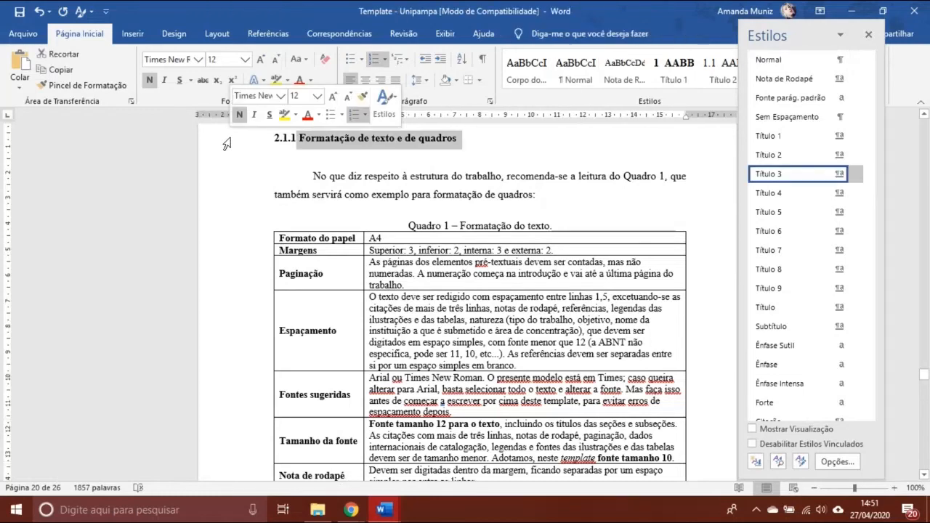
left_click(382, 170)
left_click(383, 315)
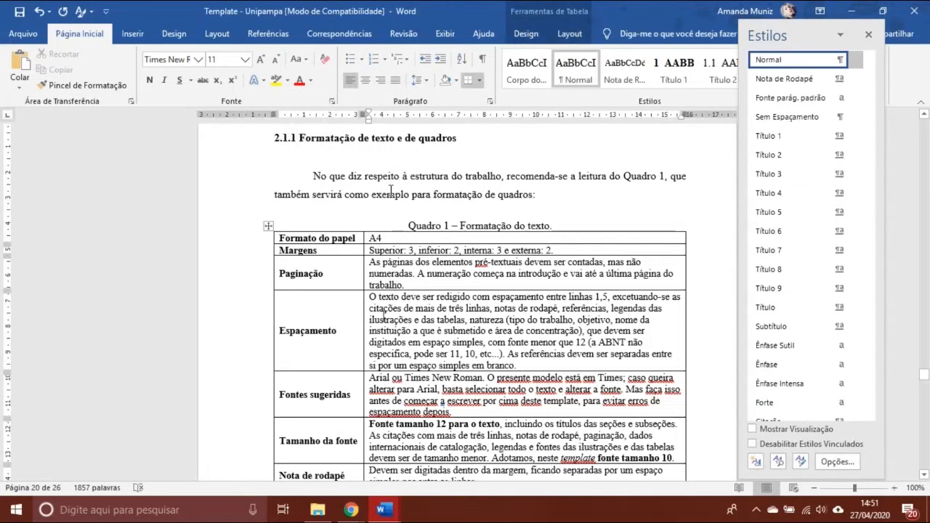
Review the formatting rules in Quadro 1 and the example of a direct citation longer than three lines in section 2.1.1.1
key("Down")
key("Down")
key("Down")
key("Down")
key("Down")
key("Down")
key("Down")
key("Down")
key("Down")
key("Down")
key("Down")
key("Down")
key("Down")
key("Down")
key("Down")
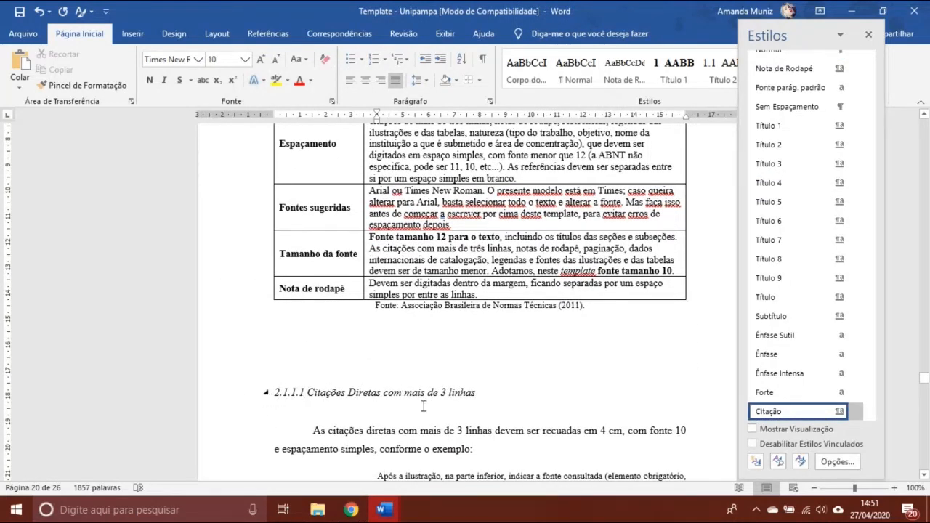
key("Down")
key("Down")
key("Down")
key("Down")
key("Down")
key("Down")
key("Down")
key("Down")
key("Down")
key("Down")
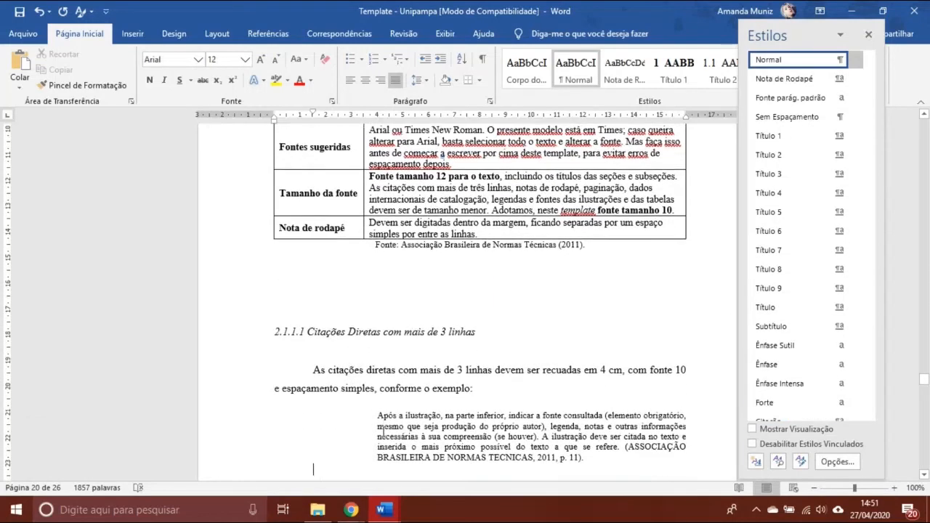
Examine section 2.1.1.2 Equações e fórmulas and its numbered example equations
key("Down")
key("Down")
key("Down")
key("Down")
key("Down")
key("Down")
key("Down")
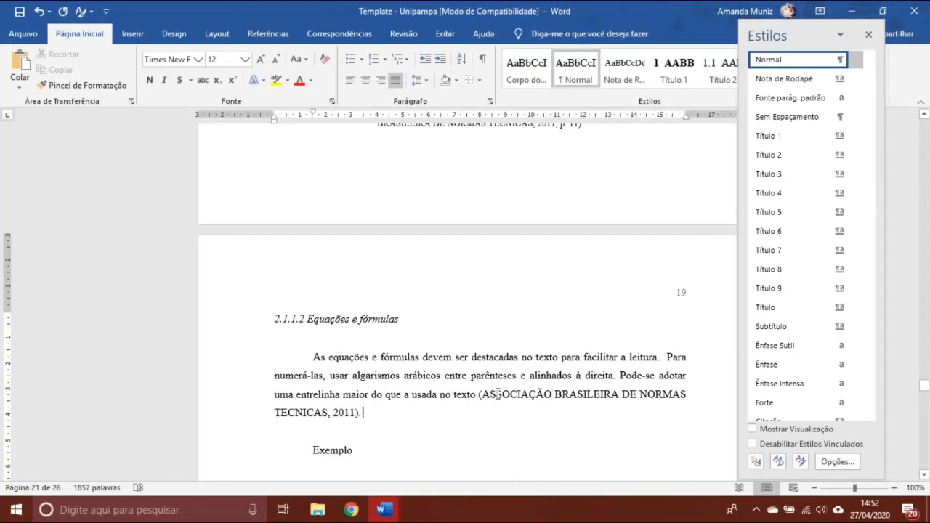
key("Down")
key("Down")
key("Down")
key("Down")
key("Down")
key("Down")
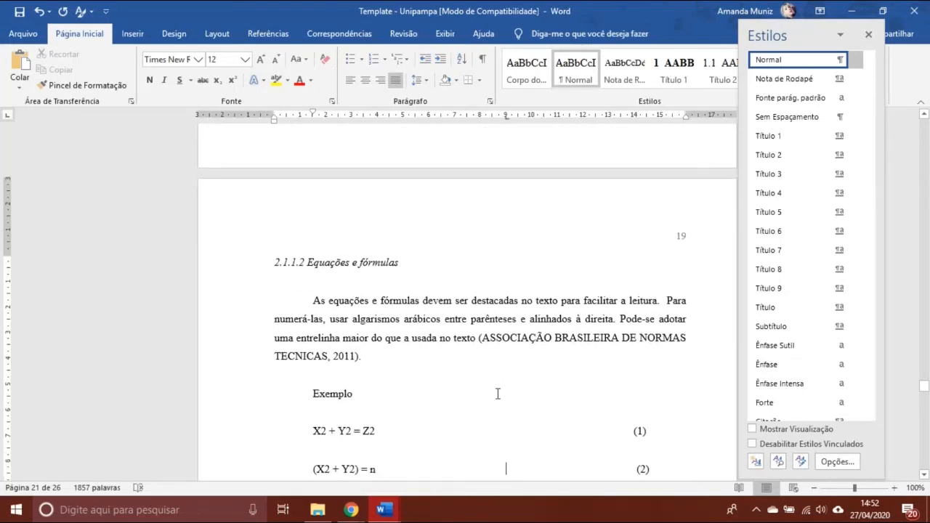
key("Down")
key("Down")
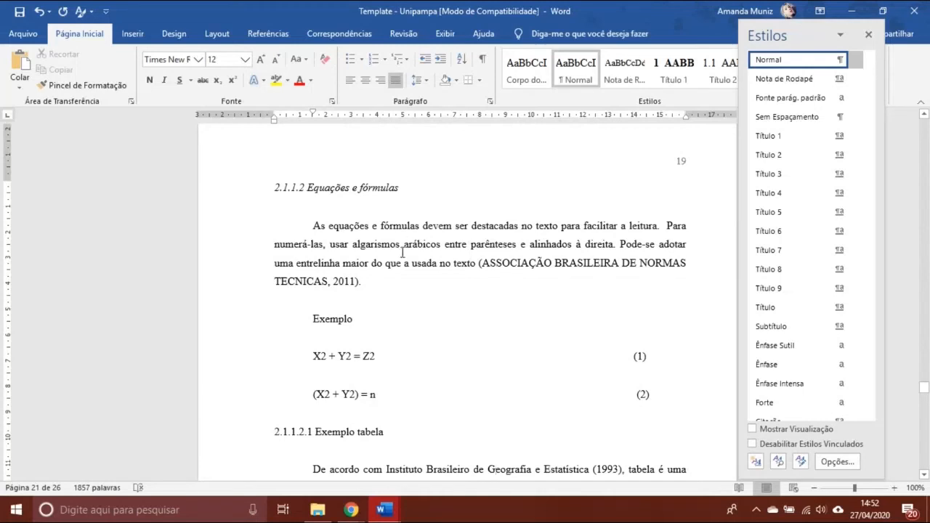
Check the style of the 2.1.1.2.1 Exemplo tabela heading and look over the example Tabela 1 with its source line
left_click(407, 435)
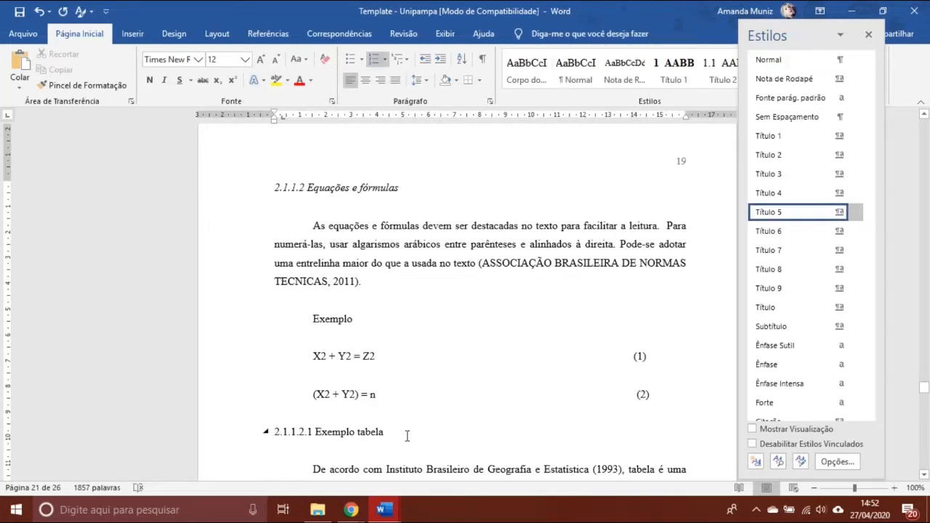
key("Down")
key("Down")
key("Down")
key("Down")
key("Down")
key("Down")
key("Down")
key("Down")
key("Down")
key("Down")
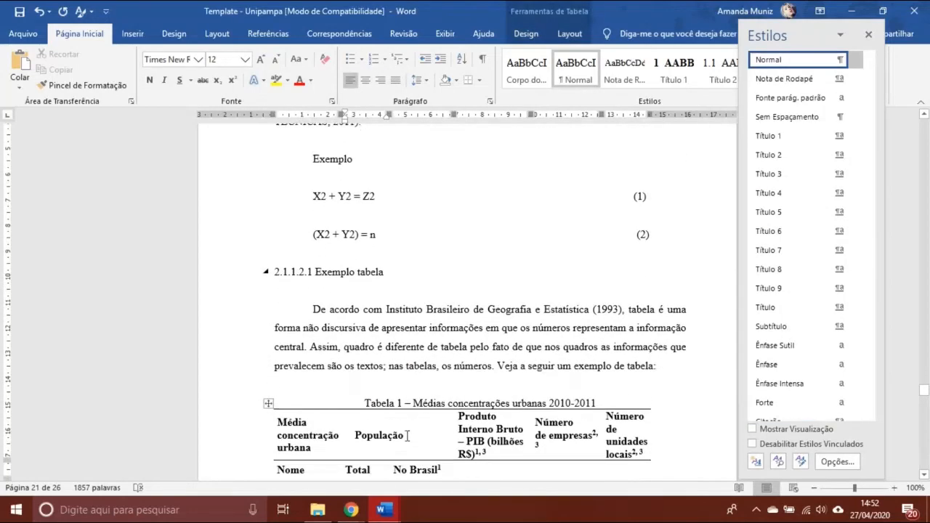
key("Down")
key("Down")
key("Down")
key("Down")
key("Down")
key("Down")
key("Down")
key("Down")
key("Down")
key("Down")
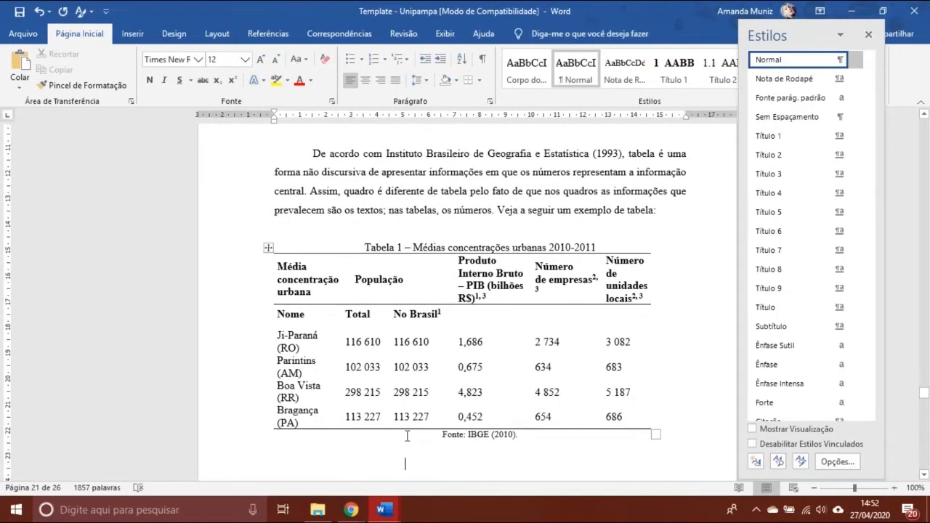
Look through the remaining chapter pages up to the 4 CONCLUSÃO section and its body text
key("Down")
key("Down")
key("Down")
key("Down")
key("Down")
key("Down")
key("Down")
key("Down")
key("Down")
key("Down")
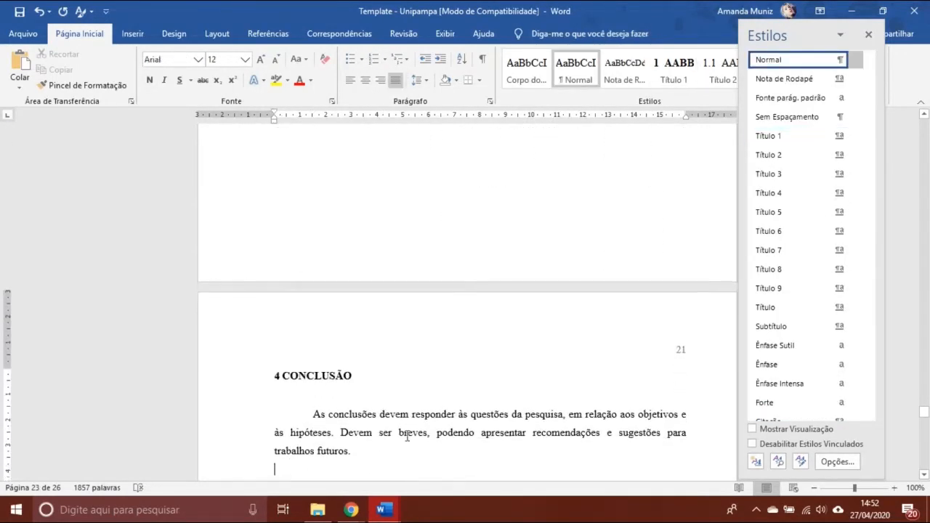
Check the styles of the 4 CONCLUSÃO heading and of the body paragraph below it
key("Down")
key("Down")
key("Down")
key("Down")
key("Down")
key("Down")
key("Down")
key("Down")
key("Down")
key("Down")
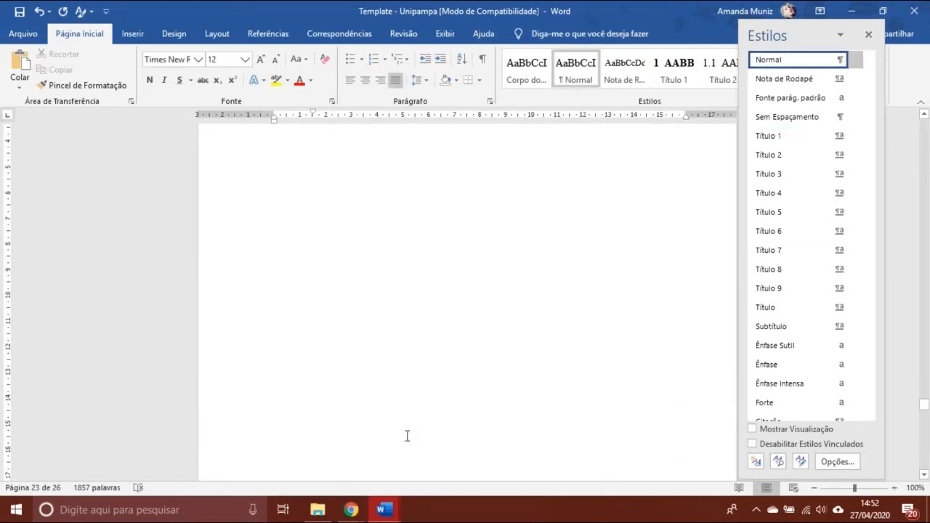
key("Down")
key("Down")
key("Down")
key("Down")
key("Down")
key("Down")
key("Down")
key("Down")
key("Down")
key("Down")
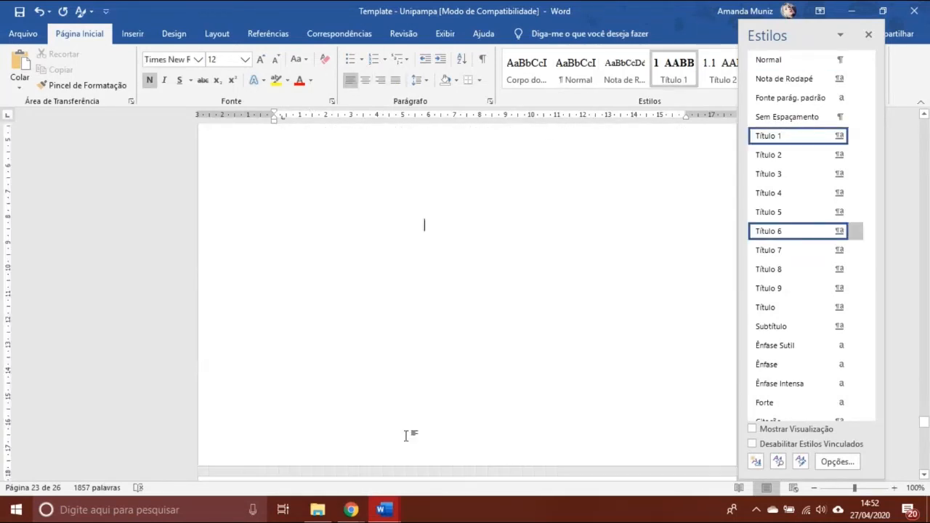
key("Up")
key("Up")
key("Up")
key("Up")
key("Up")
key("Up")
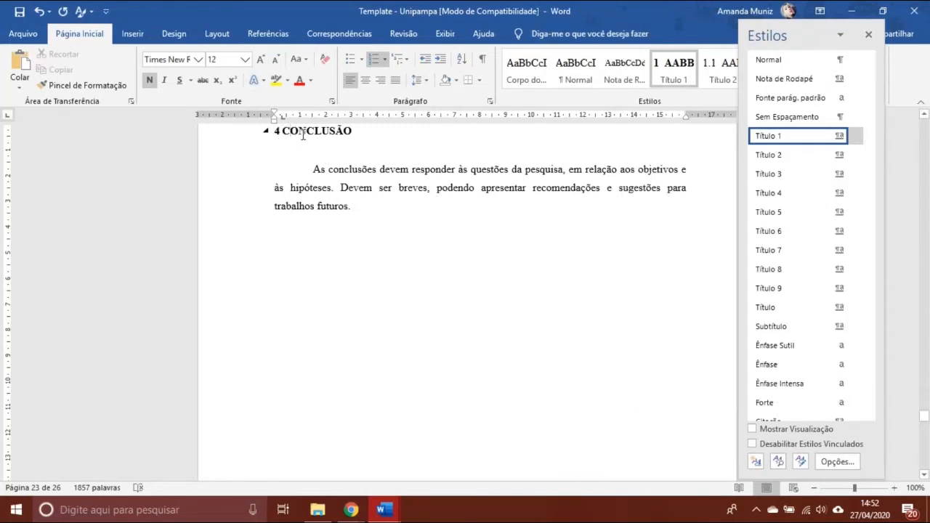
left_click(307, 171)
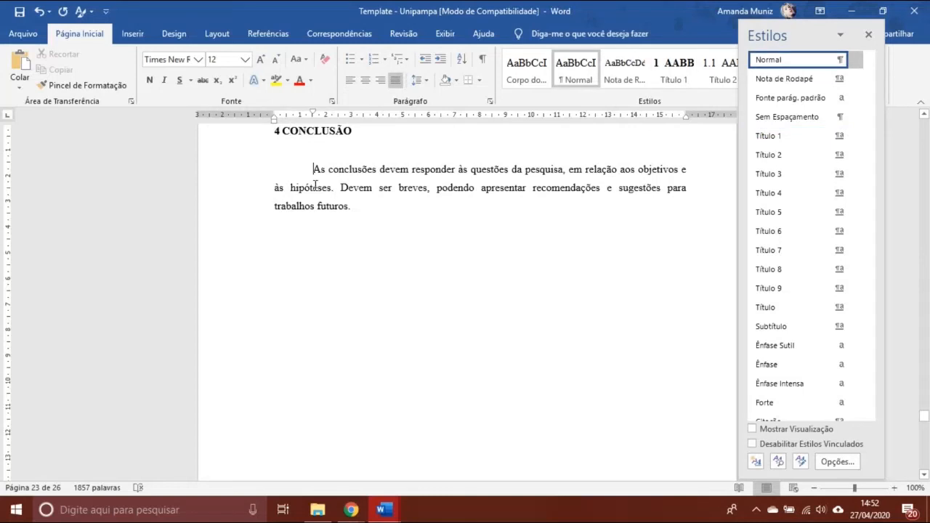
Go to the REFERÊNCIAS page and check the styles of its heading and of the reference entries
left_click(339, 218)
key("Down")
key("Down")
key("Down")
key("Down")
key("Down")
key("Down")
key("Down")
key("Down")
key("Down")
key("Down")
key("Down")
key("Down")
key("Down")
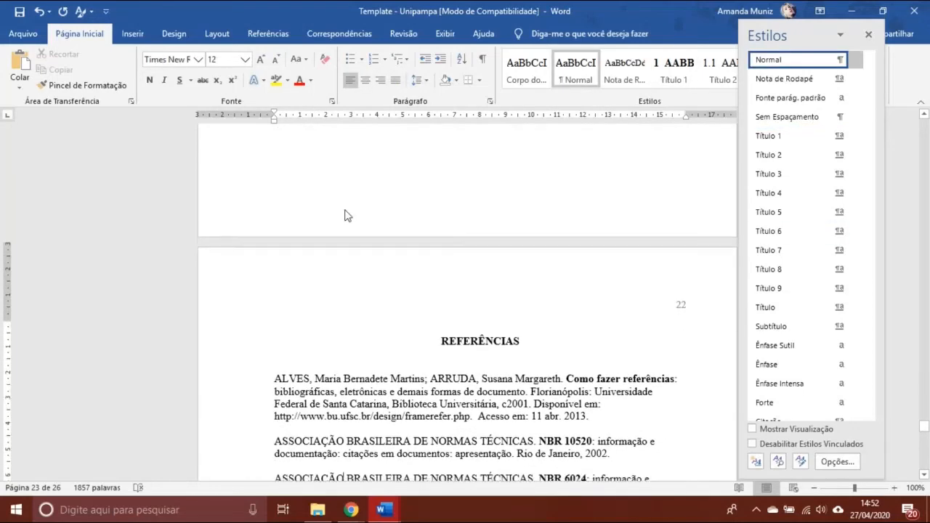
key("Down")
key("Down")
key("Down")
key("Down")
key("Down")
key("Down")
key("Down")
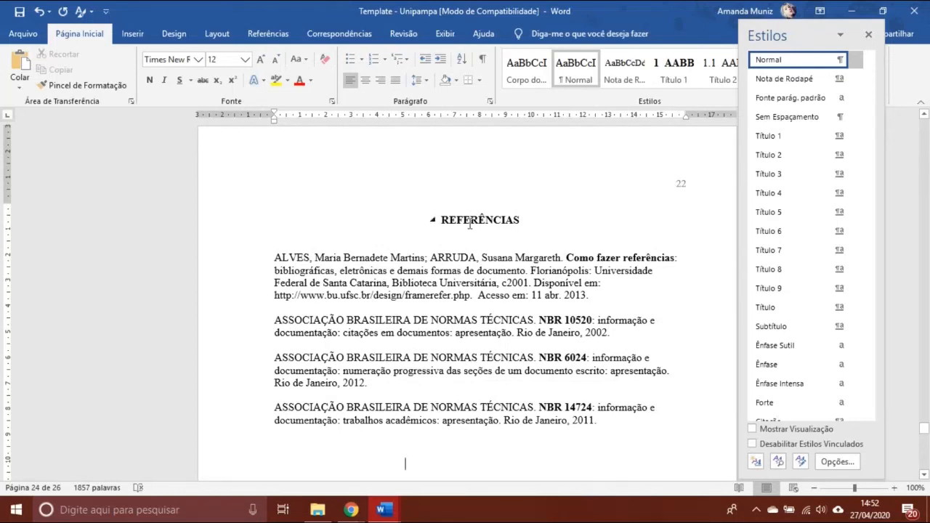
left_click(469, 225)
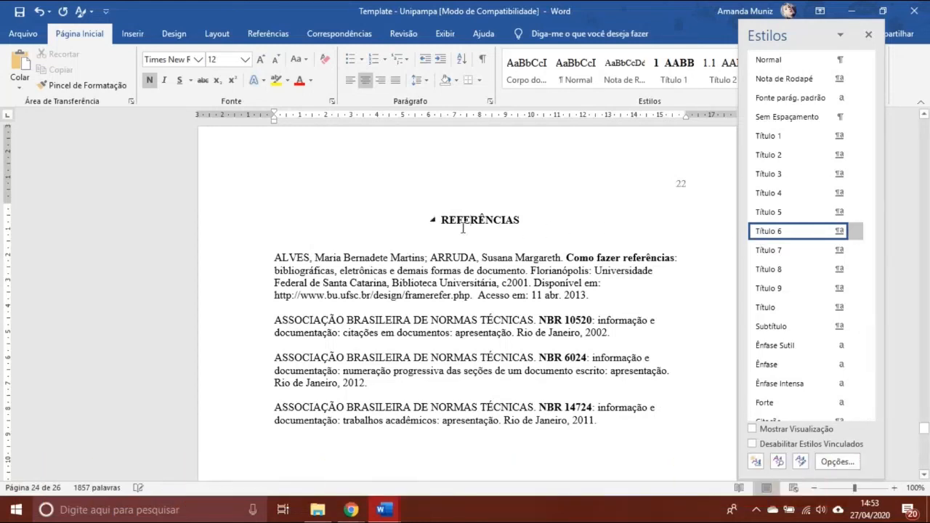
left_click(463, 313)
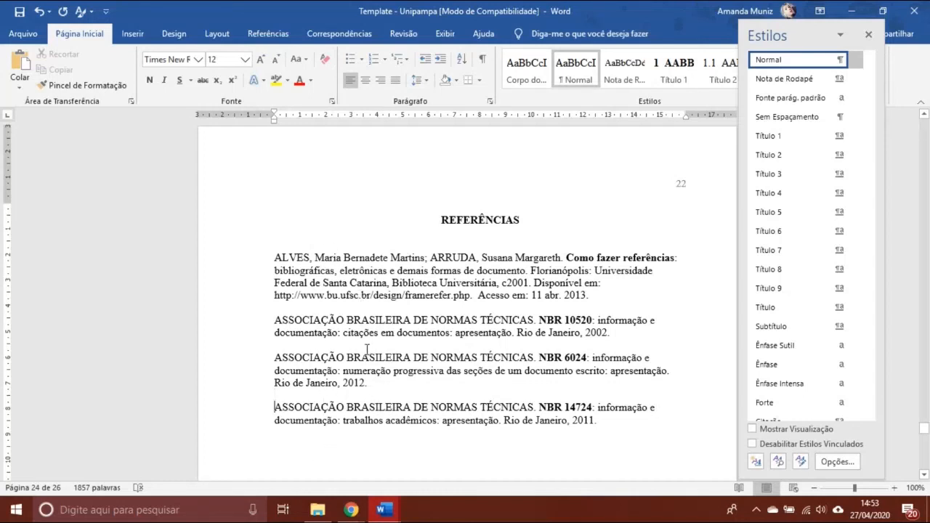
Look over the remainder of the REFERÊNCIAS page and return to its heading
key("Down")
key("Up")
key("Up")
key("Up")
key("Up")
key("Up")
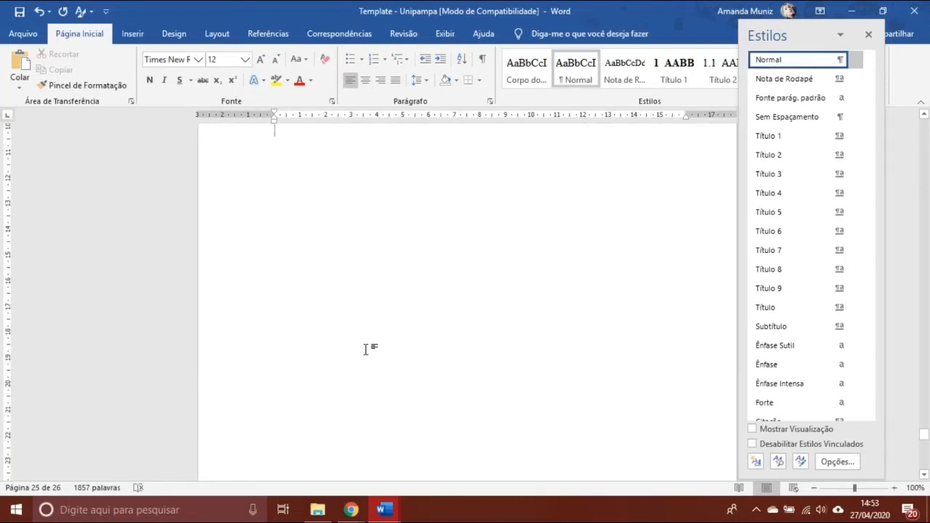
key("Up")
key("Up")
key("Up")
key("Up")
key("Up")
key("Up")
key("Up")
key("Up")
key("Up")
key("Up")
key("Up")
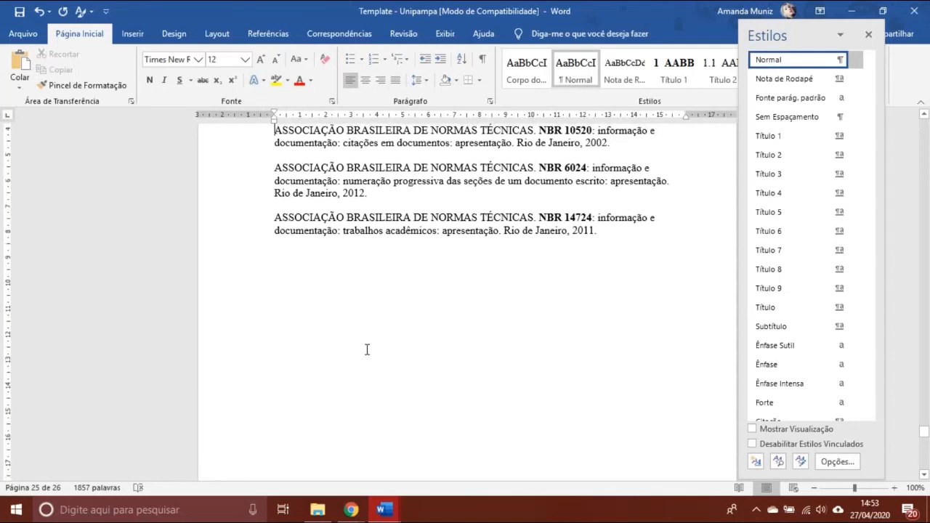
key("Up")
key("Up")
key("Up")
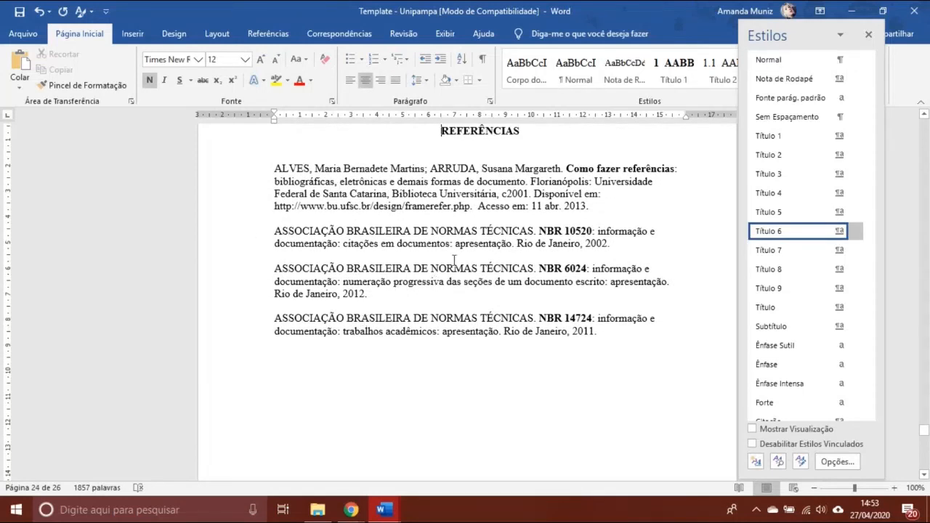
Replace the description in the APÊNDICE A heading with "Dados Coletados em 2019"
key("Down")
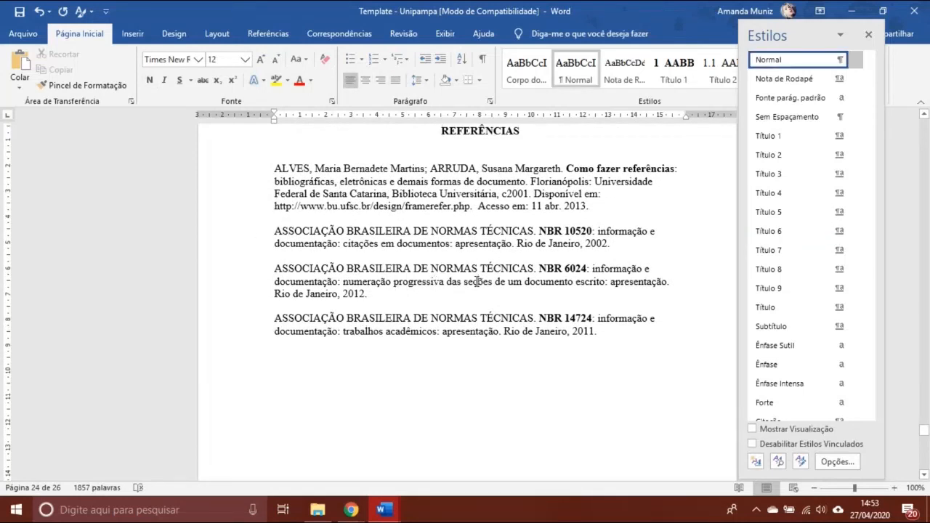
key("Down")
key("Down")
key("Down")
key("Down")
key("Down")
key("Down")
key("Down")
key("Down")
key("Down")
key("Down")
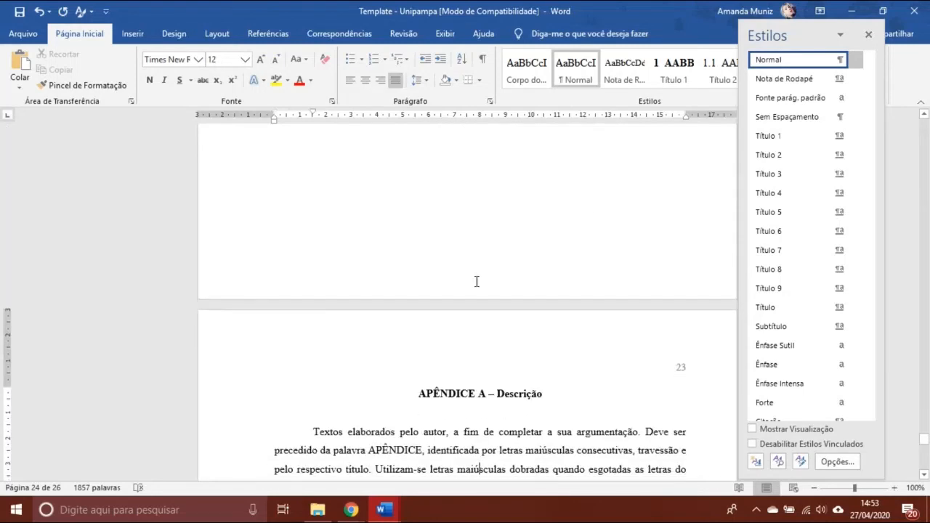
key("Down")
key("Down")
key("Down")
key("Down")
key("Down")
key("Down")
key("Down")
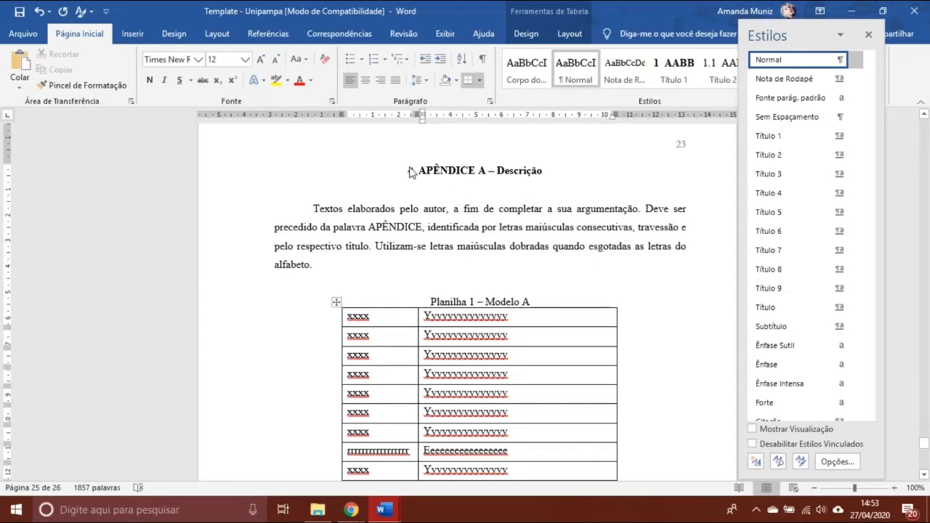
double_click(517, 172)
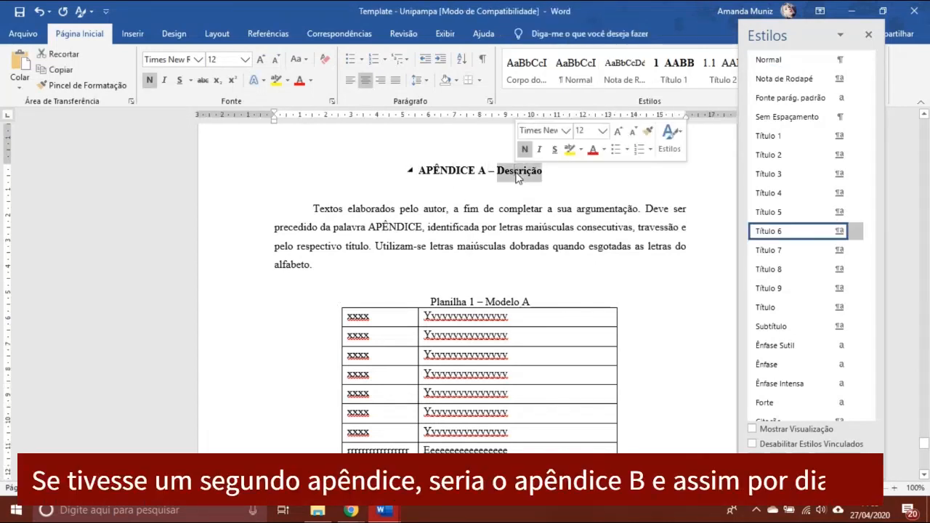
type("Dado")
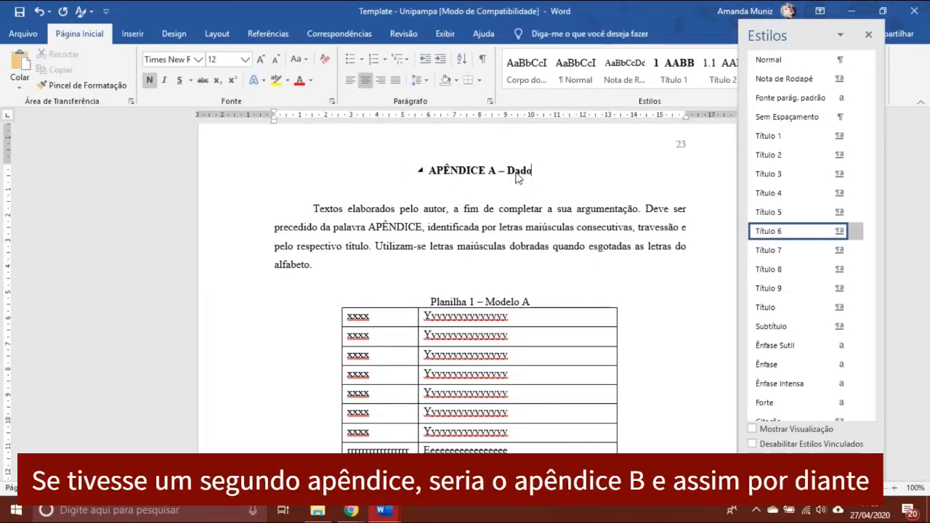
type("s Coletados ")
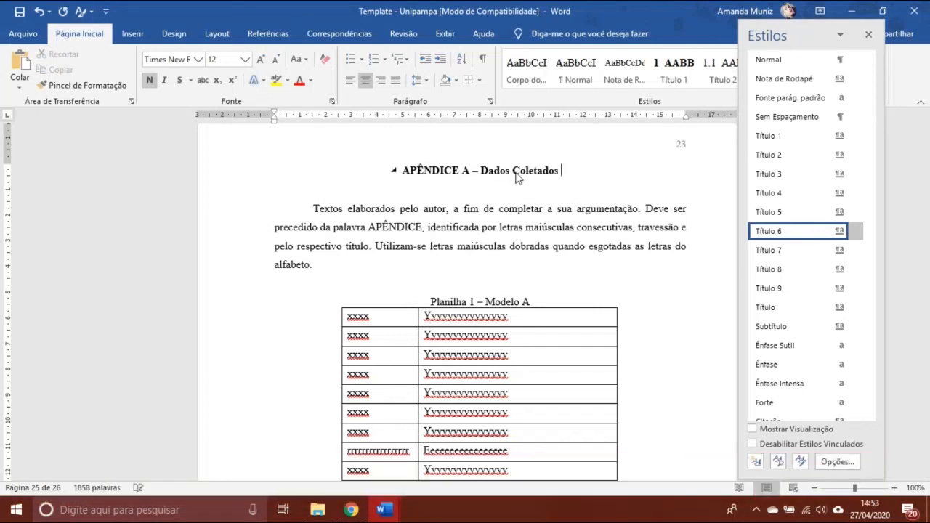
type("em 2019")
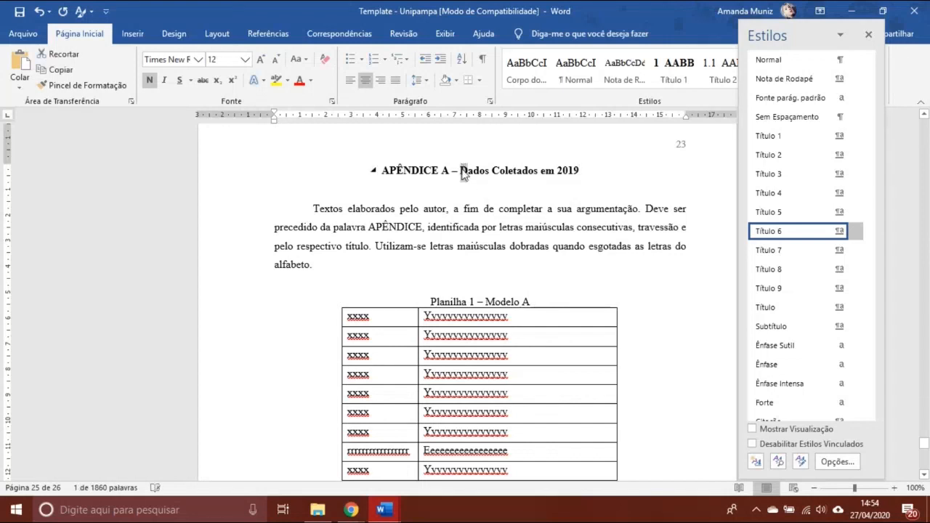
Replace the description in the ANEXO A heading after the appendix table with "Projeto de Lei X"
left_click(469, 227)
key("Down")
key("Down")
key("Down")
key("Down")
key("Down")
key("Down")
key("Down")
key("Down")
key("Down")
key("Down")
key("Down")
key("Down")
key("Down")
key("Down")
key("Down")
key("Down")
key("Down")
key("Down")
key("Down")
key("Down")
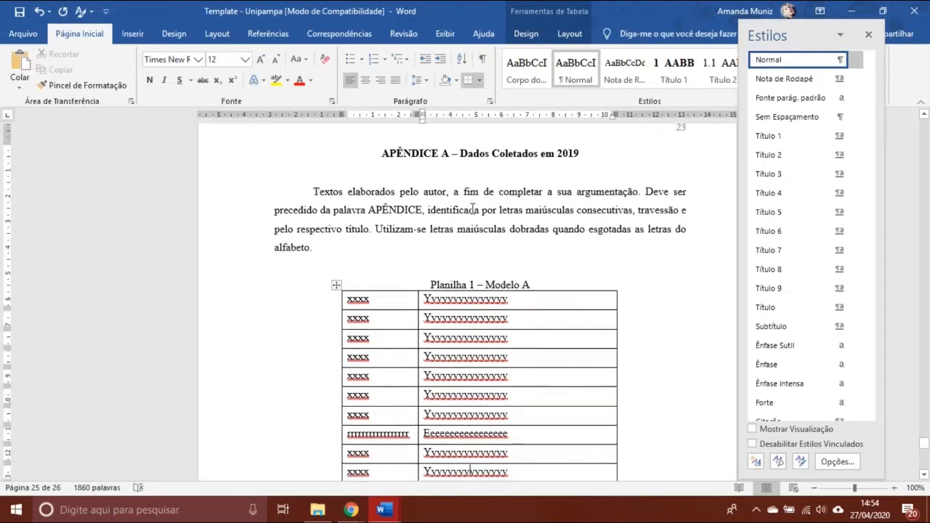
key("Down")
key("Down")
key("Down")
key("Down")
key("Down")
key("Down")
key("Down")
key("Down")
key("Down")
key("Down")
key("Down")
key("Down")
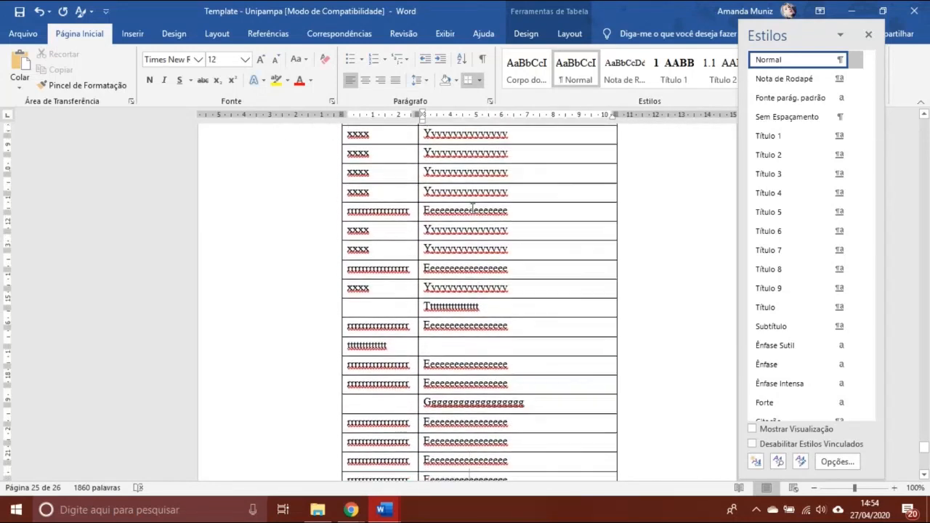
key("Down")
key("Down")
key("Down")
key("Down")
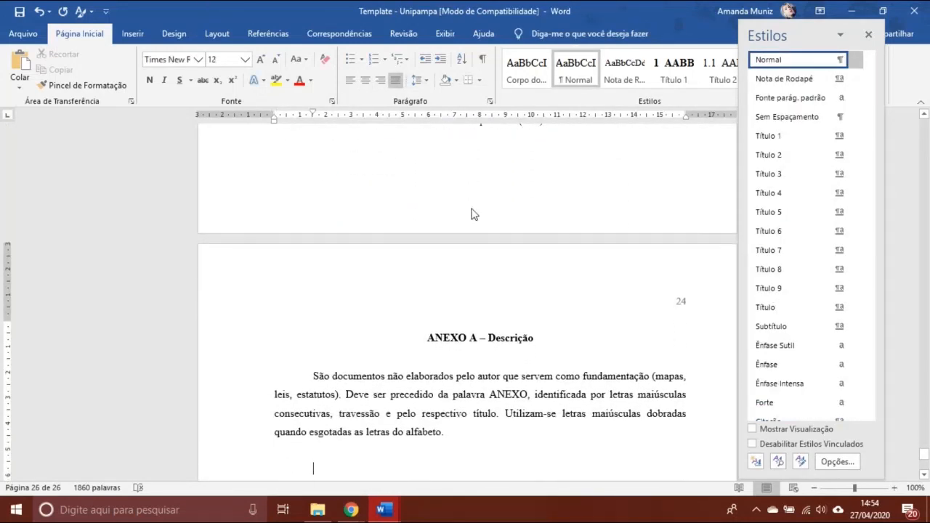
left_click(440, 340)
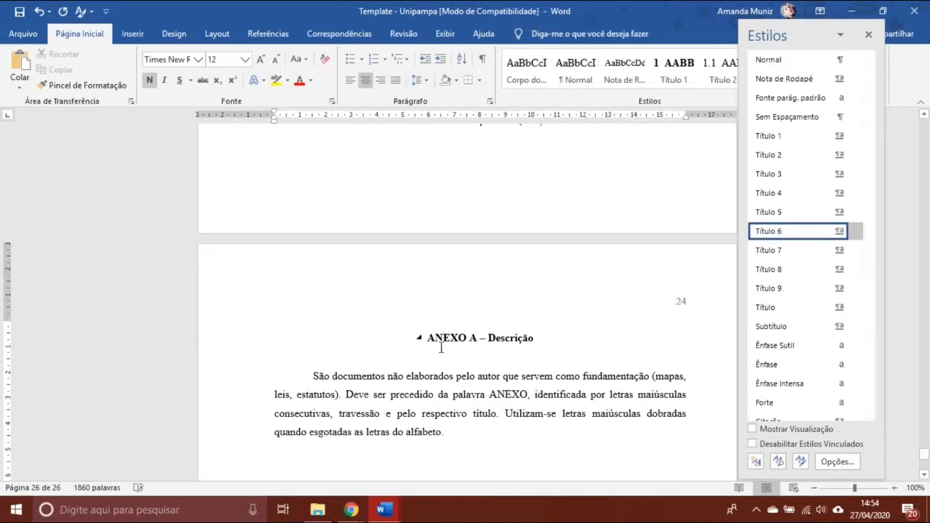
double_click(491, 338)
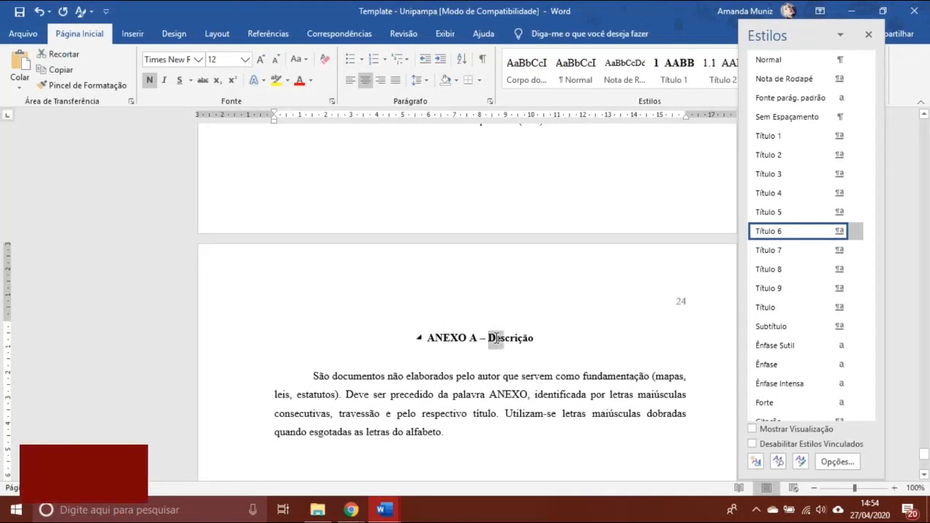
type("P")
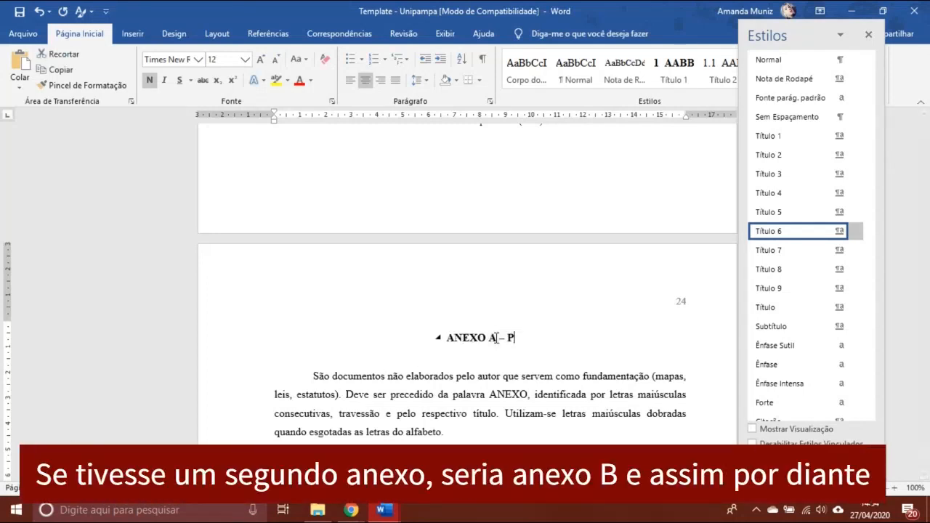
type("rojeto de Lei X")
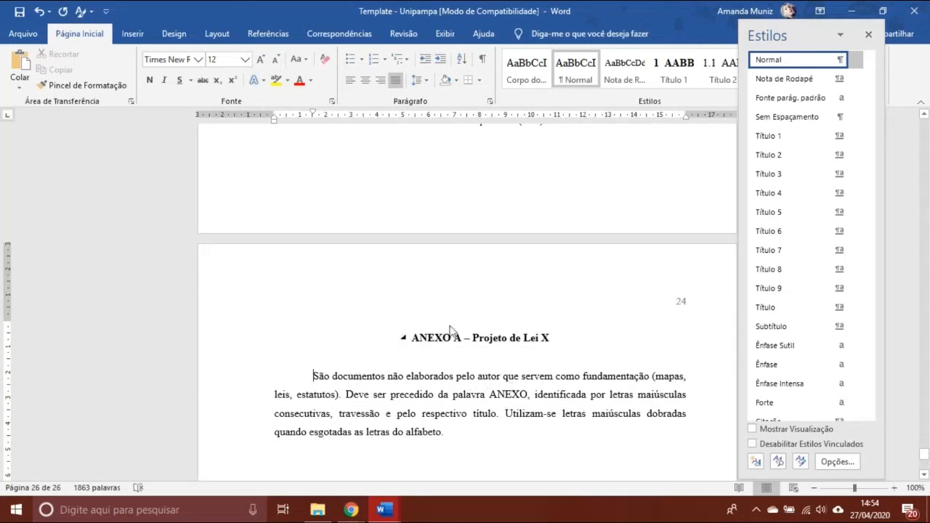
Look back from the ANEXO A page through the appendix table to the blank area of the page before APÊNDICE A
left_click(443, 181)
key("Up")
key("Up")
key("Up")
key("Up")
key("Up")
key("Up")
key("Up")
key("Up")
key("Up")
key("Up")
key("Up")
key("Up")
key("Up")
key("Up")
key("Up")
key("Up")
key("Up")
key("Up")
key("Up")
key("Up")
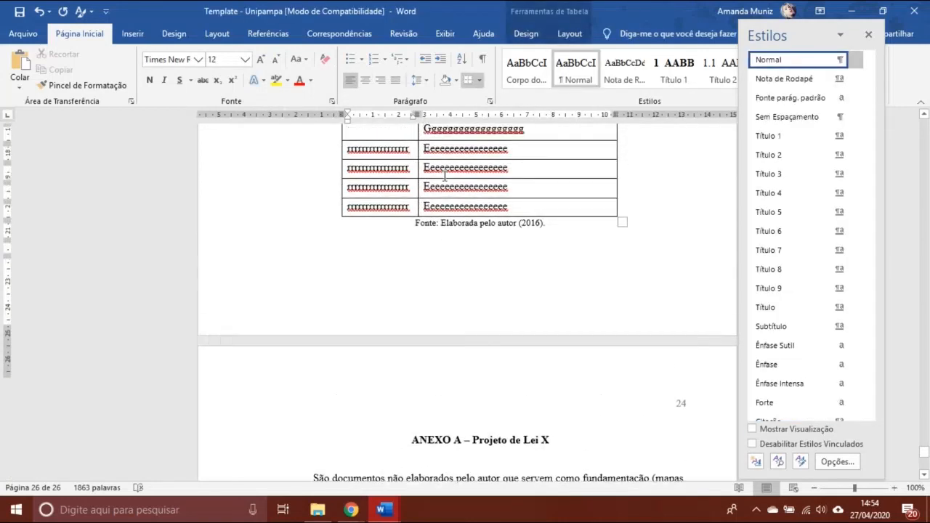
key("Up")
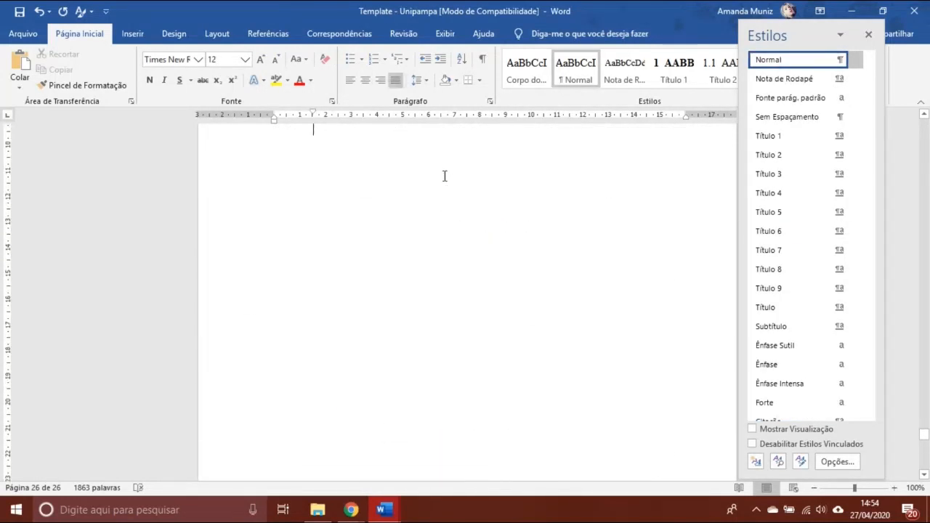
Return to the APÊNDICE A page and examine its introductory paragraph and the end of the page preceding it
key("Down")
key("Down")
key("Down")
key("Down")
key("Down")
key("Down")
key("Down")
key("Down")
key("Down")
key("Down")
key("Down")
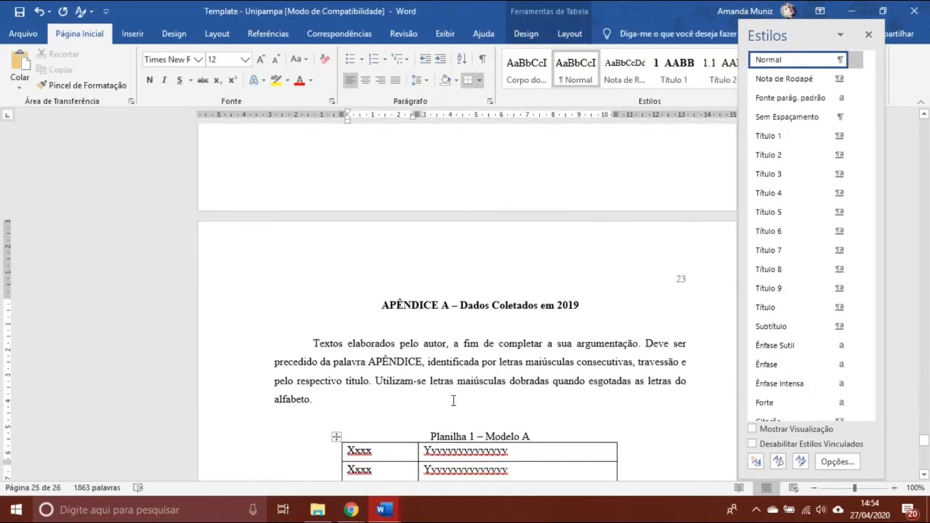
mouse_move(358, 507)
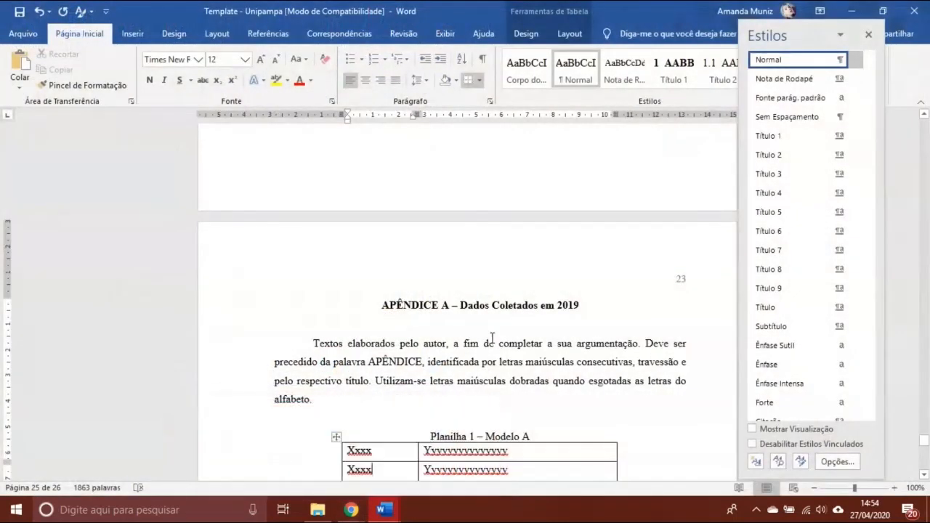
left_click(492, 339)
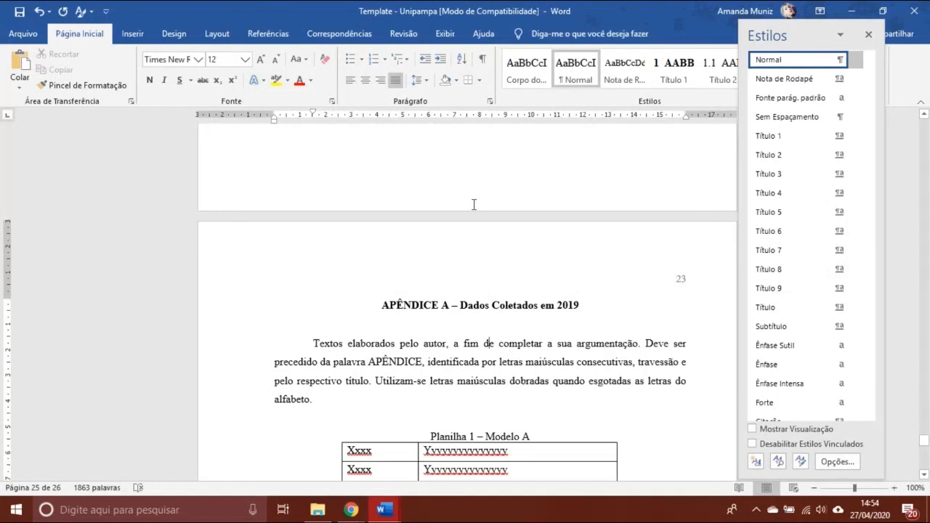
left_click(550, 202)
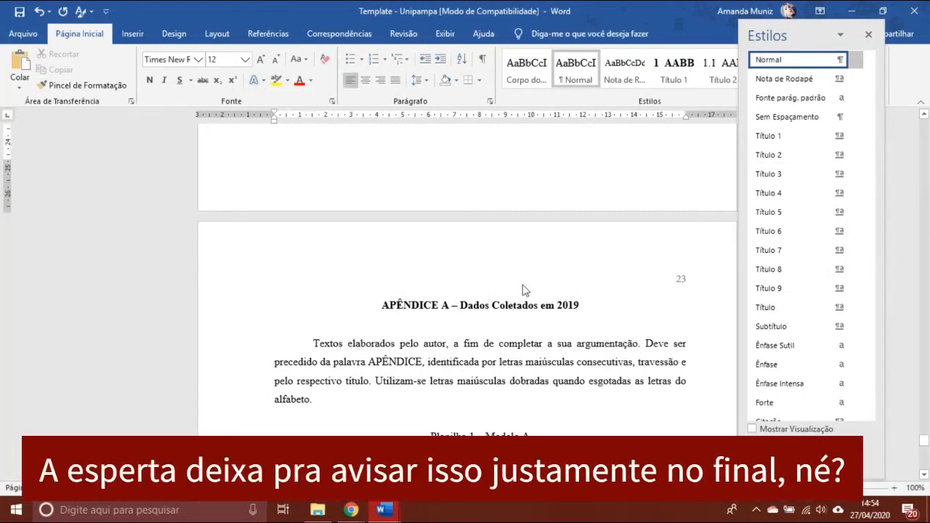